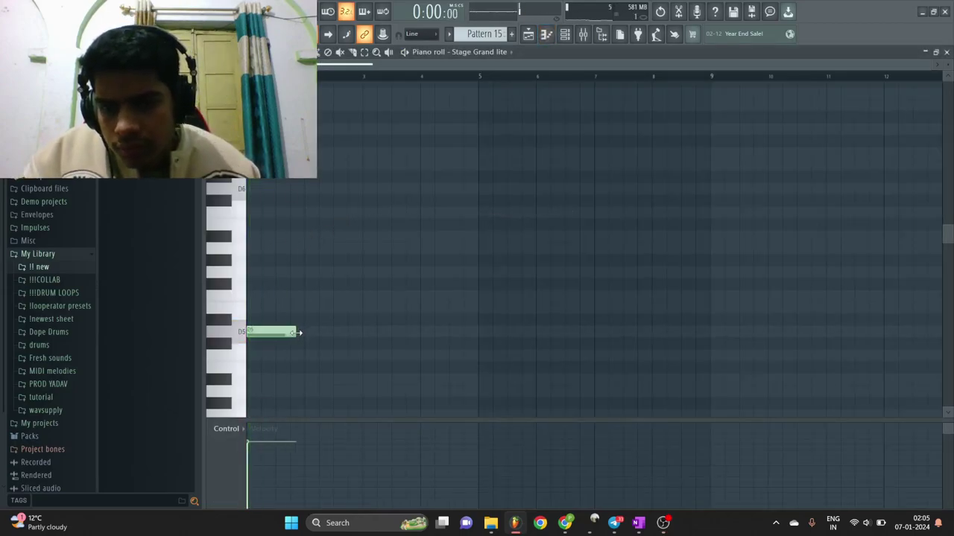
# Stack an F5 and an A5 note above the D5 note, each filling bar 1.
pyautogui.keyDown('ctrl'); pyautogui.rightClick(327, 323); pyautogui.keyUp('ctrl')
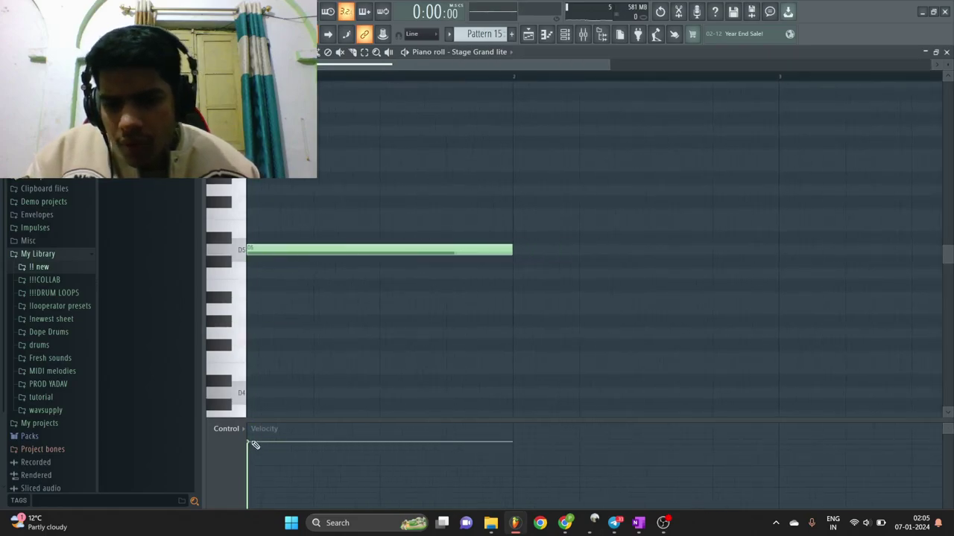
pyautogui.click(289, 211)
pyautogui.press('space')
pyautogui.click(289, 154)
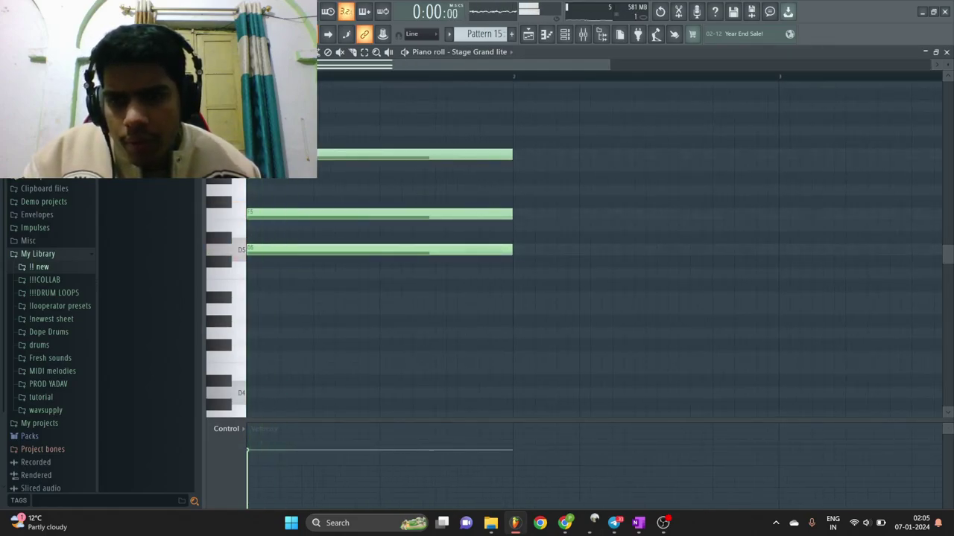
pyautogui.press('space')
pyautogui.moveTo(289, 154); pyautogui.dragTo(289, 166)
# Add a C6 note above the chord, starting slightly after the beginning of bar 1.
pyautogui.click(291, 119)
pyautogui.press('space')
pyautogui.press('space')
pyautogui.moveTo(290, 118); pyautogui.dragTo(291, 131)
pyautogui.press('space')
pyautogui.press('space')
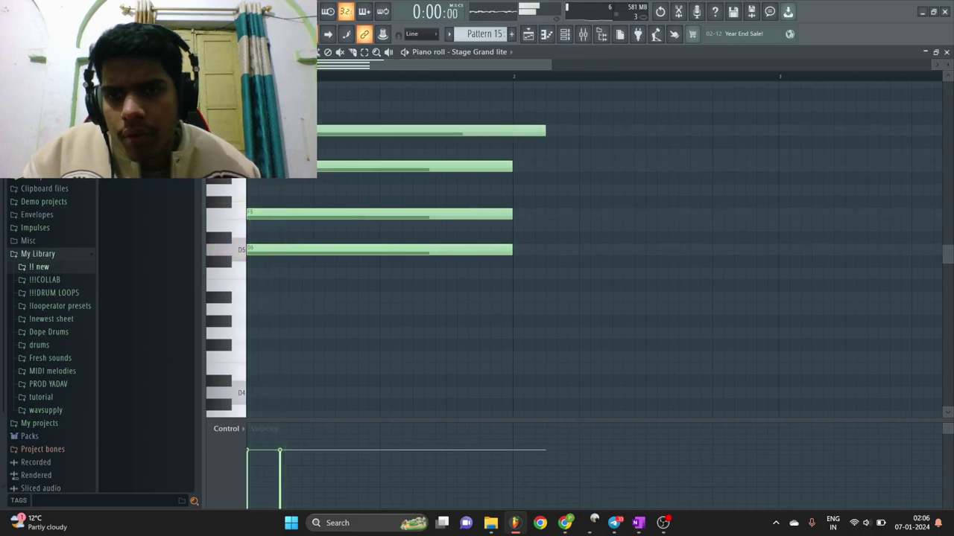
# Add a D6 note above the C6, starting slightly after it in bar 1.
pyautogui.scroll(-3, 318, 109)
pyautogui.moveTo(415, 323); pyautogui.dragTo(317, 115)
pyautogui.click(364, 109)
pyautogui.press('space')
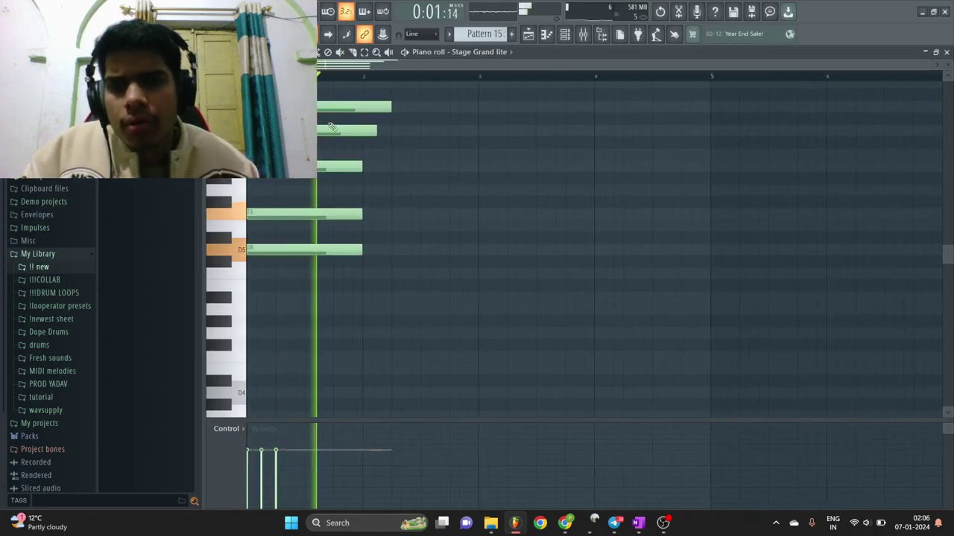
# Add a short G5 note ending with bar 1 and duplicate the bar's notes, trimmed to the bar end, into bar 2.
pyautogui.scroll(1, 330, 126)
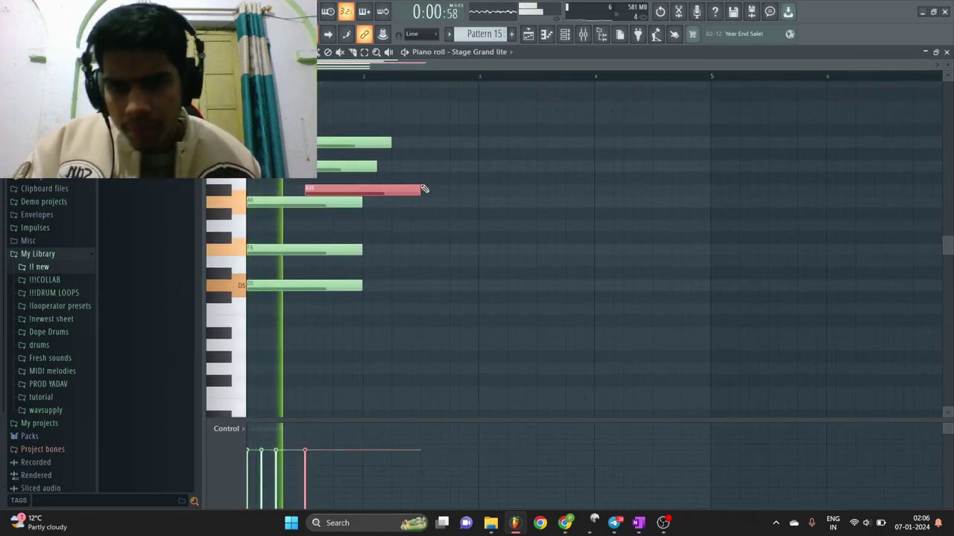
pyautogui.press('space')
pyautogui.press('space')
pyautogui.moveTo(365, 189); pyautogui.dragTo(374, 223)
pyautogui.press('space')
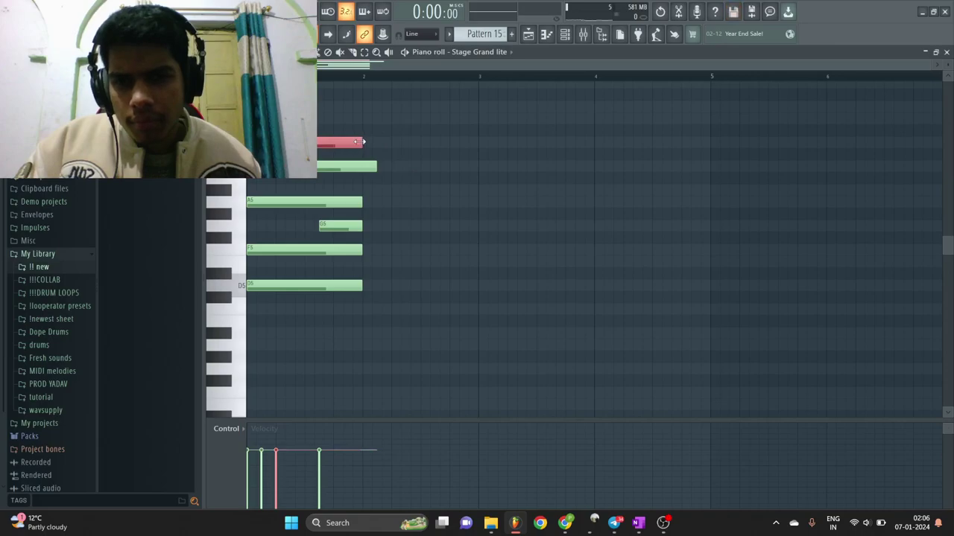
pyautogui.hotkey('ctrl', 'b')
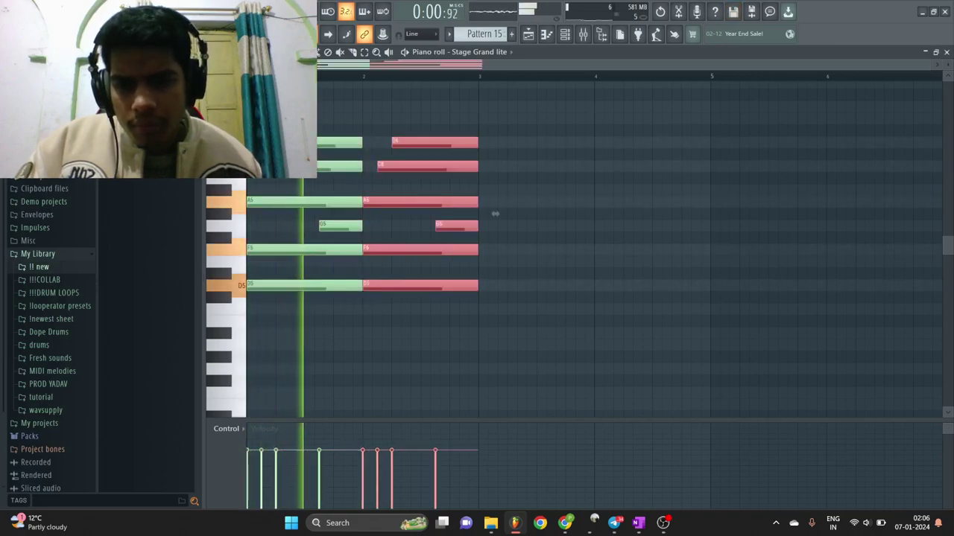
pyautogui.keyDown('ctrl'); pyautogui.click(495, 213); pyautogui.keyUp('ctrl')
pyautogui.hotkey('shift', 'Down')
pyautogui.hotkey('shift', 'Down')
pyautogui.hotkey('shift', 'Down')
pyautogui.hotkey('shift', 'Down')
pyautogui.hotkey('ctrl', 'z')
pyautogui.hotkey('ctrl', 'z')
pyautogui.hotkey('ctrl', 'z')
pyautogui.hotkey('ctrl', 'z')
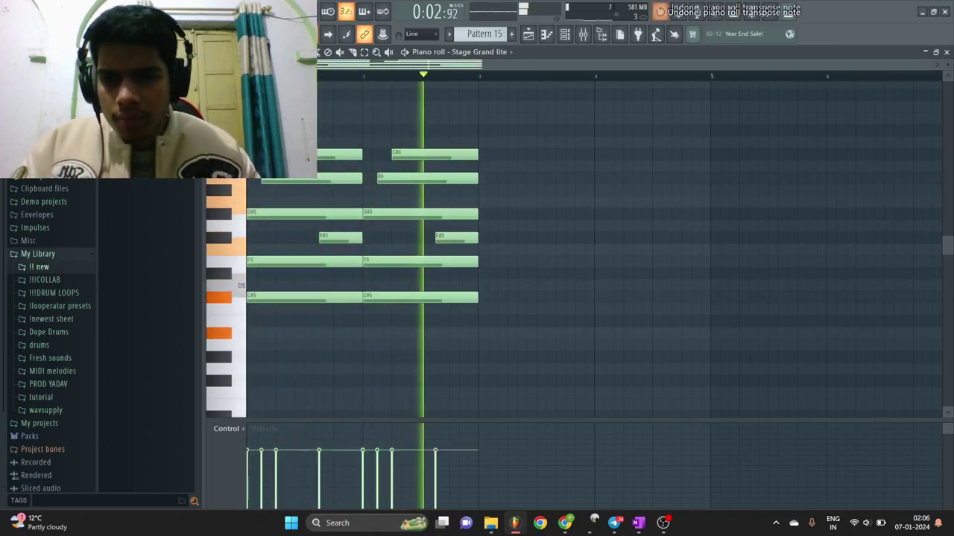
# Select the copied notes in bar 2 and transpose them down five semitones so the chord starts on A4.
pyautogui.press('space')
pyautogui.moveTo(502, 337); pyautogui.dragTo(409, 97)
pyautogui.hotkey('shift', 'Down')
pyautogui.hotkey('shift', 'Down')
pyautogui.hotkey('shift', 'Down')
pyautogui.hotkey('shift', 'Down')
pyautogui.hotkey('shift', 'Down')
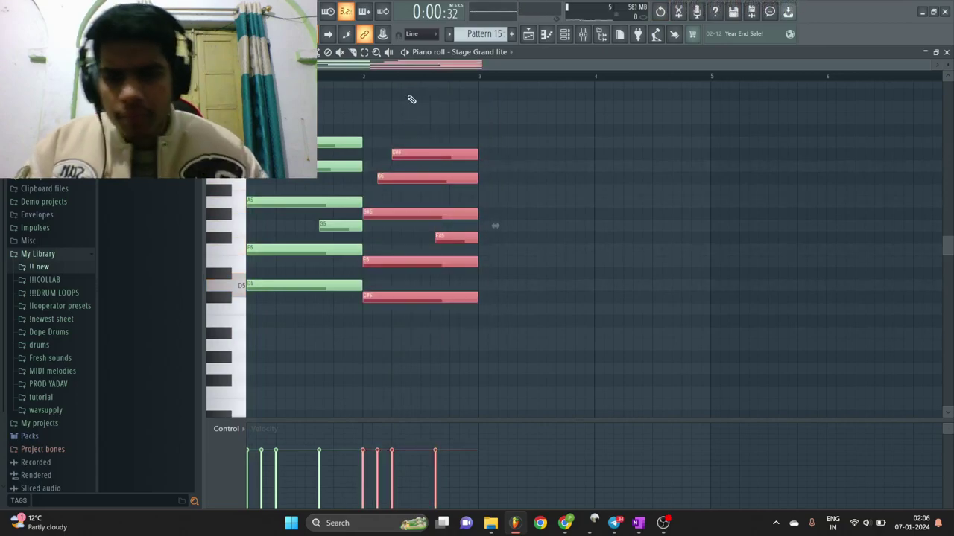
pyautogui.keyDown('ctrl'); pyautogui.click(411, 100); pyautogui.keyUp('ctrl')
# Delete the short D5 note in bar 2 and add a short C6 note ending with the bar.
pyautogui.scroll(5, 430, 141)
pyautogui.scroll(-4, 432, 145)
pyautogui.rightClick(488, 290)
pyautogui.click(481, 172)
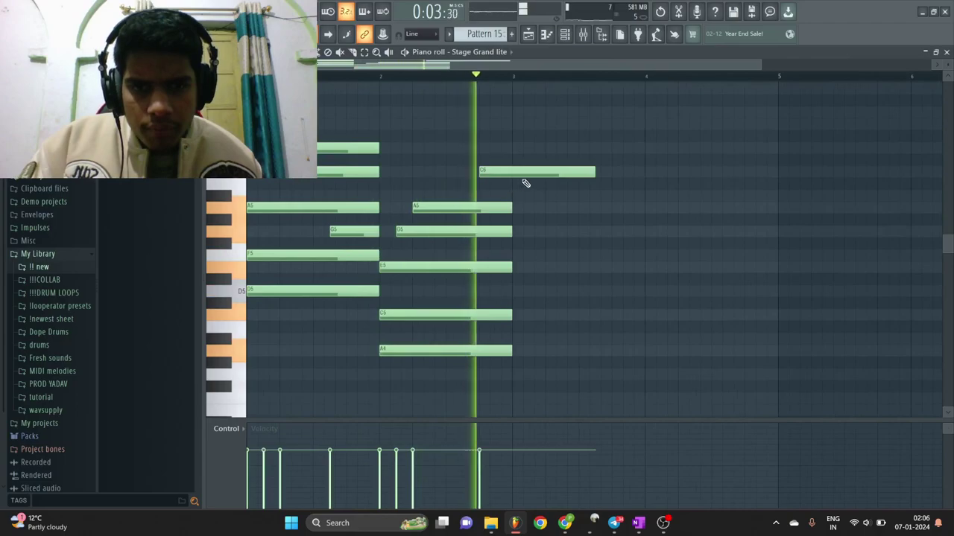
pyautogui.moveTo(514, 172); pyautogui.dragTo(511, 173)
pyautogui.press('space')
pyautogui.scroll(-1, 519, 172)
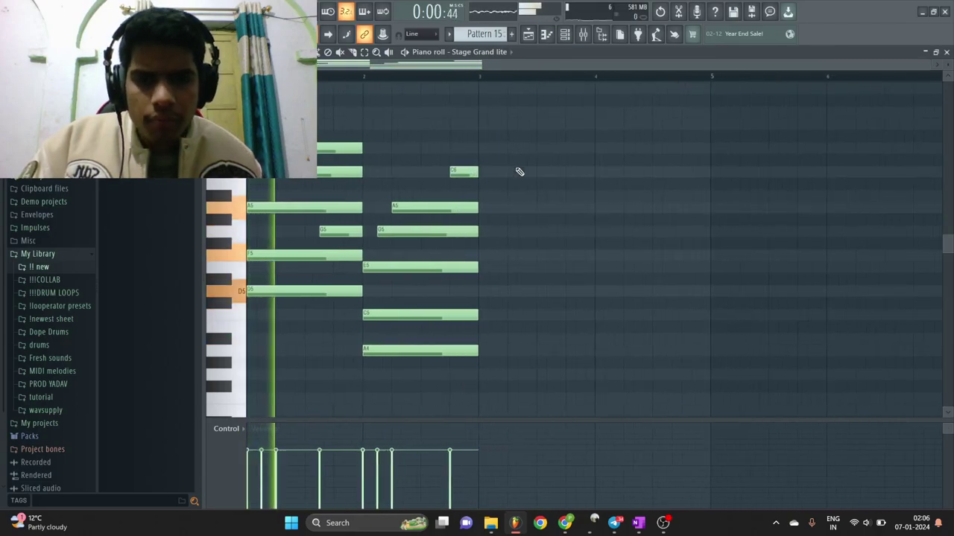
# Stretch all the notes to double length so the two chords fill bars 1 to 4.
pyautogui.scroll(2, 581, 294)
pyautogui.press('space')
pyautogui.hotkey('ctrl', 'a')
pyautogui.scroll(1, 366, 168)
pyautogui.scroll(-1, 366, 167)
pyautogui.moveTo(493, 255); pyautogui.dragTo(710, 249)
pyautogui.hotkey('ctrl', 'd')
pyautogui.press('space')
pyautogui.scroll(1, 373, 168)
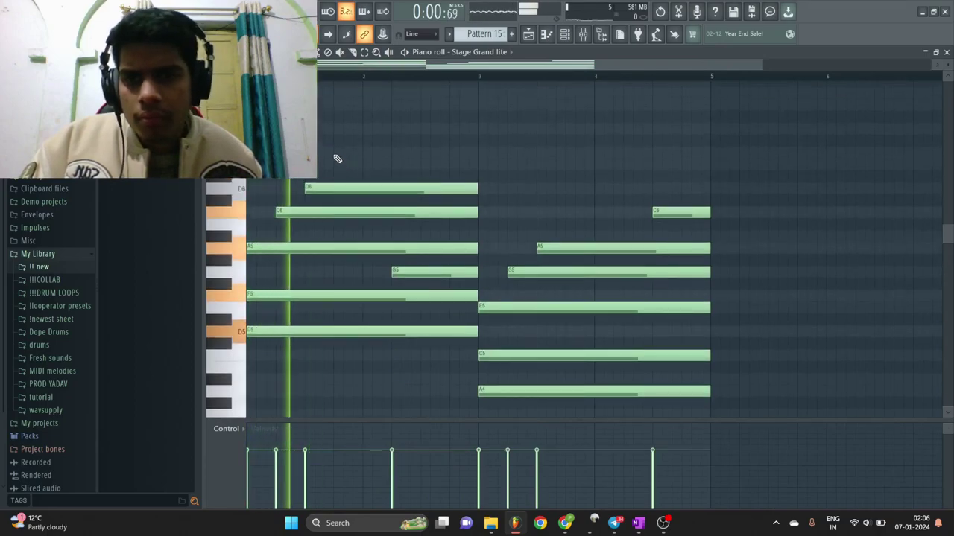
# Add a short F6 note in the middle of bar 1, followed by a G6 note held to the end of bar 2.
pyautogui.click(336, 153)
pyautogui.press('space')
pyautogui.hotkey('ctrl', 'z')
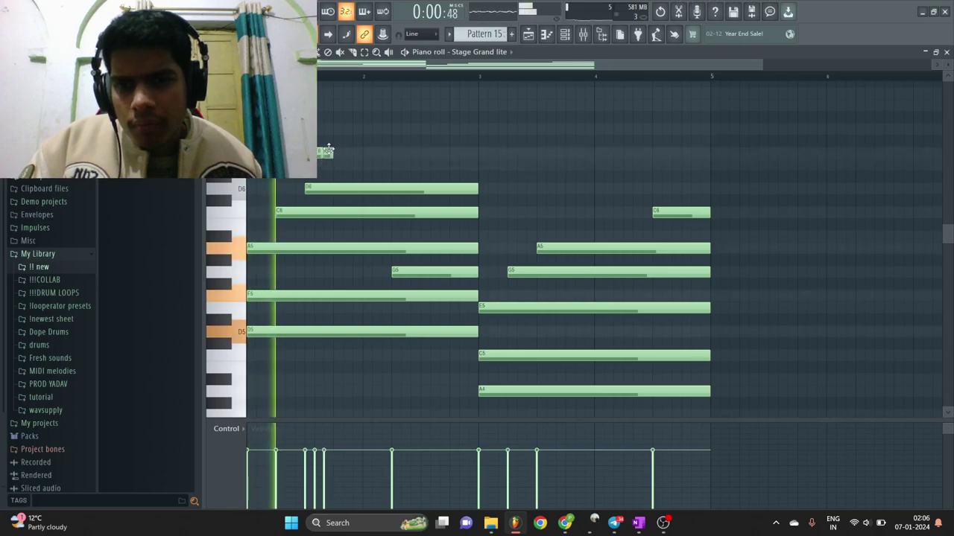
pyautogui.press('space')
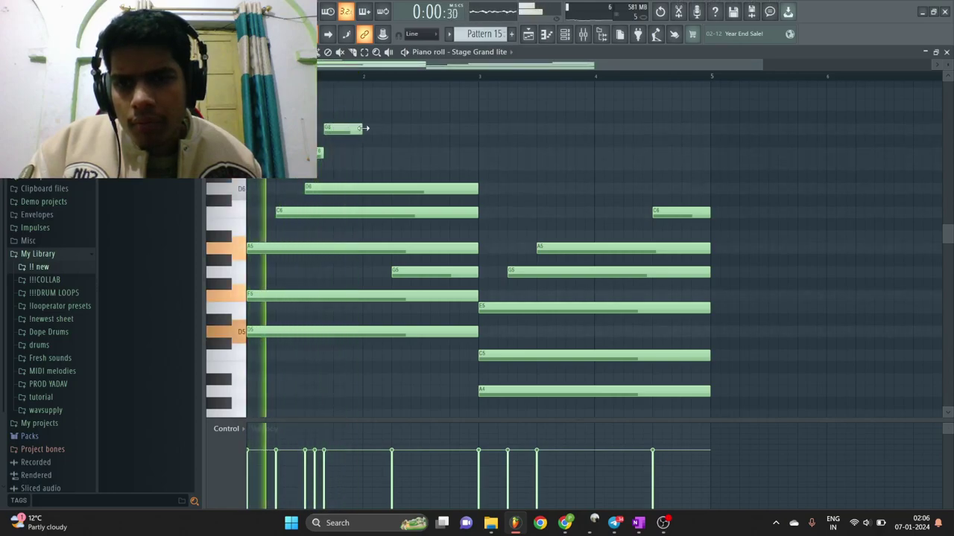
pyautogui.moveTo(384, 129); pyautogui.dragTo(477, 129)
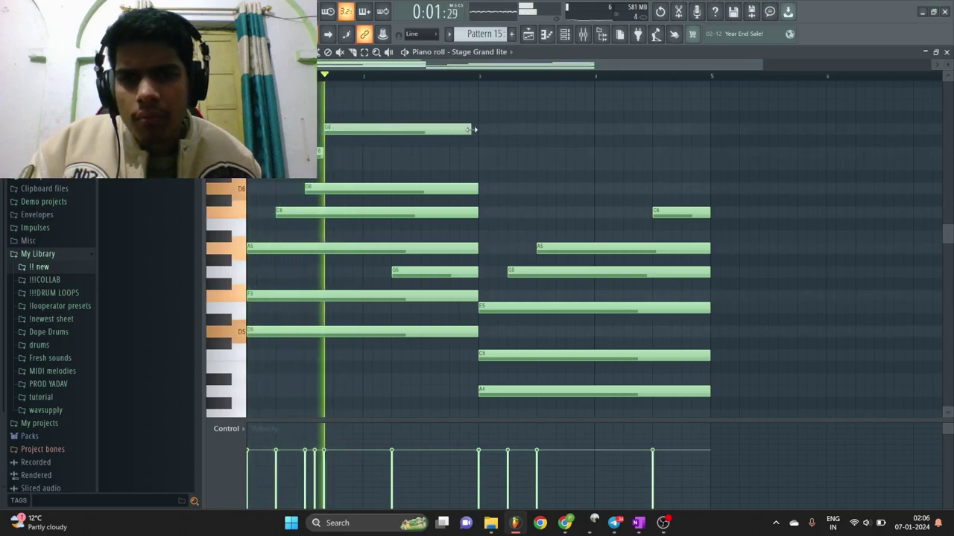
# Add overlapping F6 and G6 notes with staggered starts in bar 3.
pyautogui.click(518, 152)
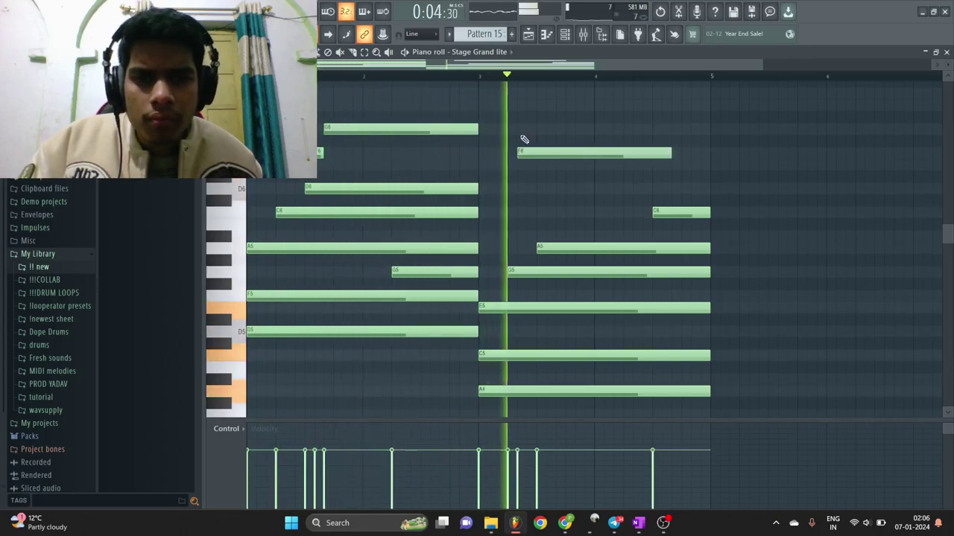
pyautogui.click(529, 129)
pyautogui.scroll(-1, 560, 172)
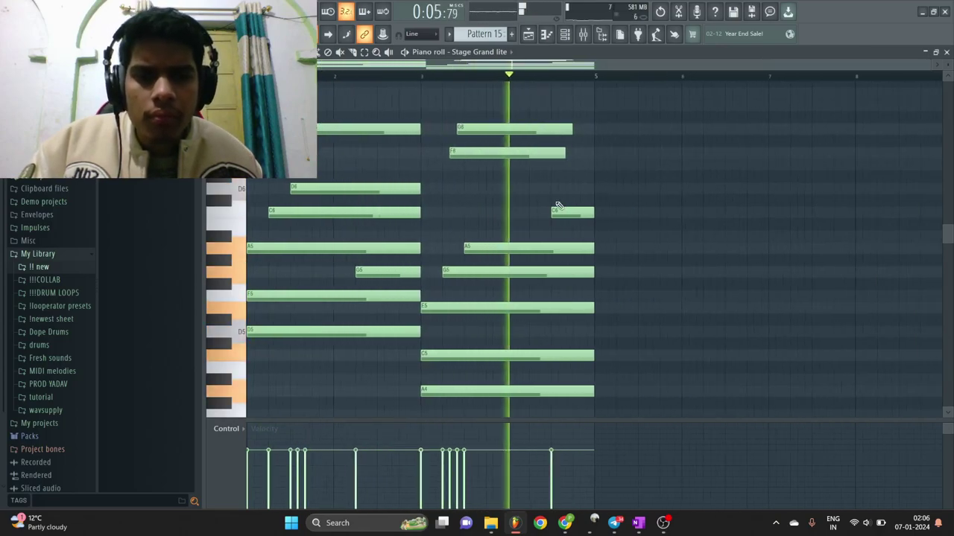
# Duplicate the four-bar melody into bars 5 to 8.
pyautogui.hotkey('ctrl', 'b')
pyautogui.scroll(-2, 575, 172)
pyautogui.keyDown('ctrl'); pyautogui.rightClick(576, 170); pyautogui.keyUp('ctrl')
pyautogui.scroll(3, 576, 170)
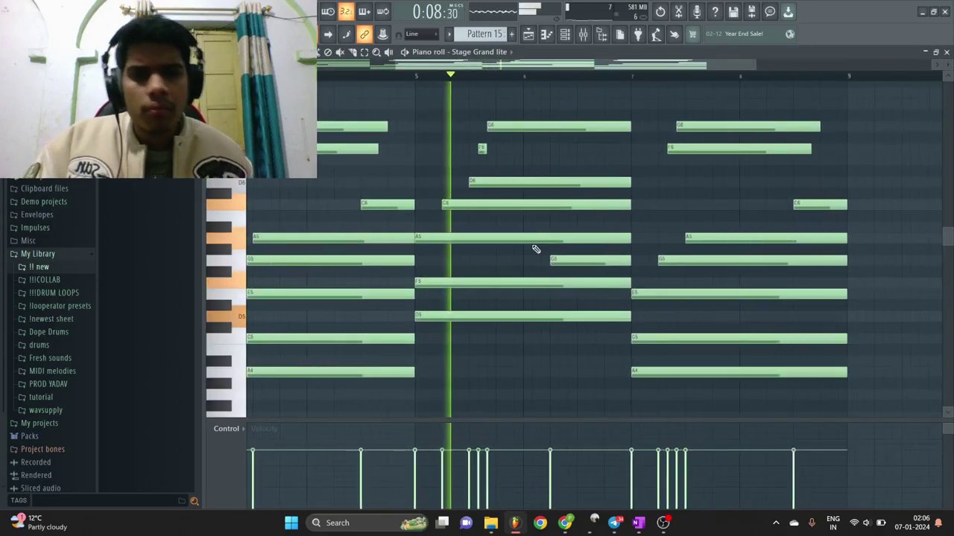
# Add an A#5 note from the middle of bar 5 and a D5 note from late in bar 7 to the end of bar 8.
pyautogui.press('space')
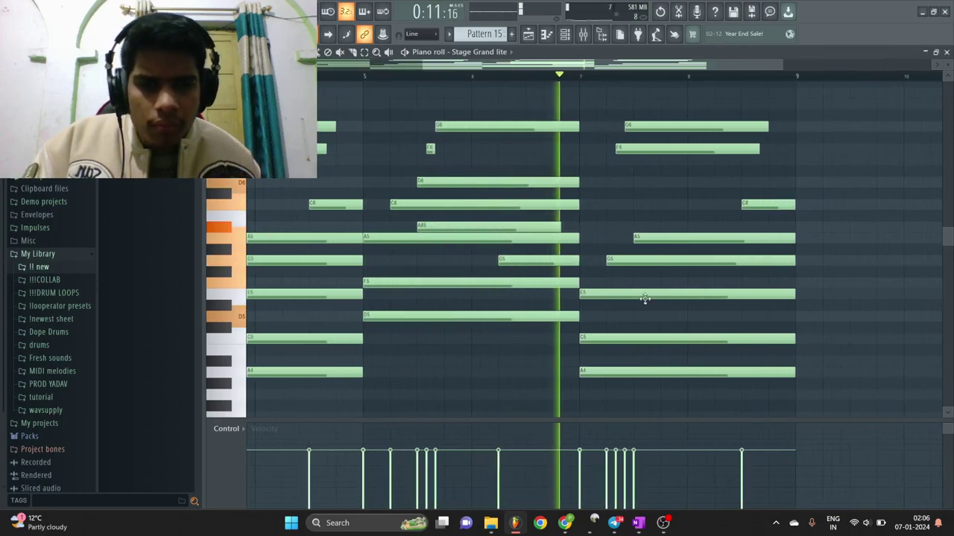
pyautogui.click(661, 319)
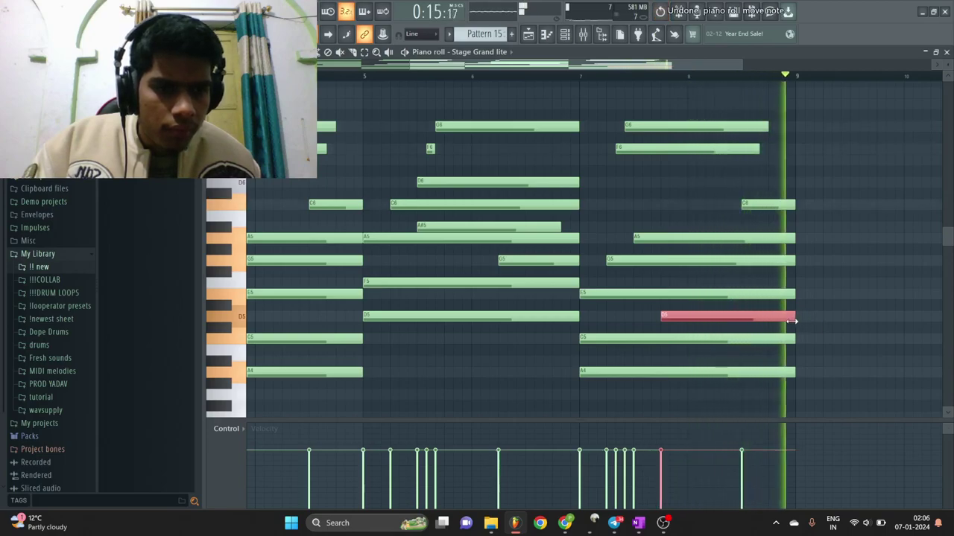
pyautogui.hotkey('ctrl', 'z')
pyautogui.scroll(-2, 793, 321)
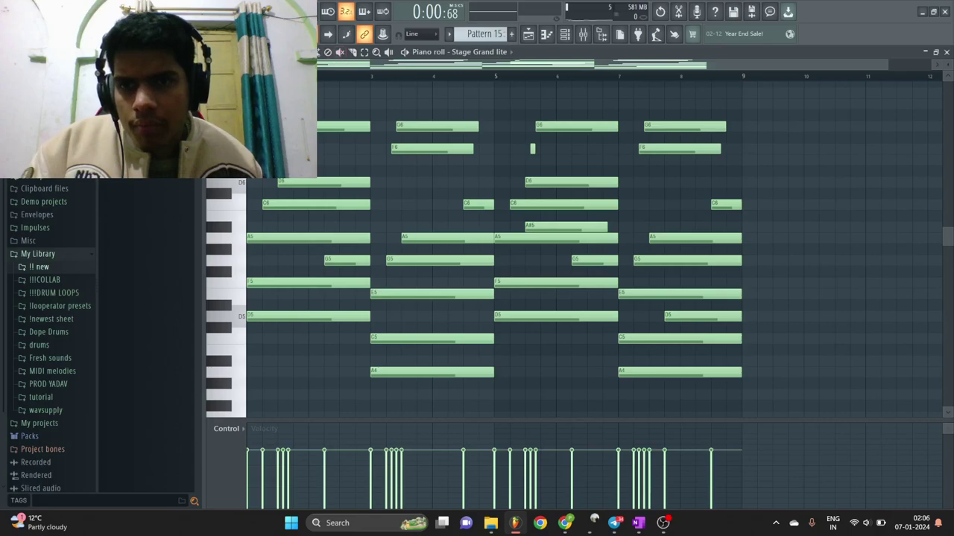
pyautogui.scroll(2, 309, 240)
pyautogui.press('space')
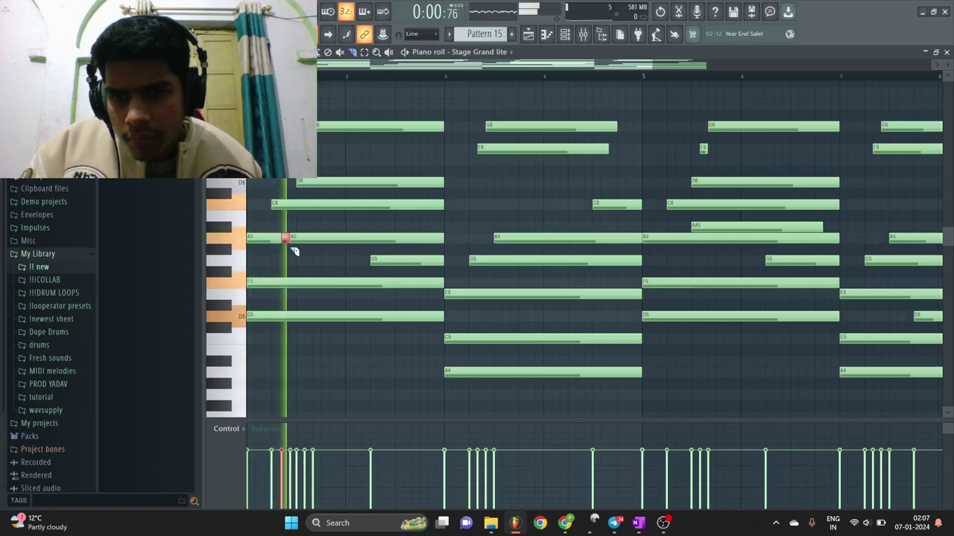
pyautogui.press('space')
pyautogui.hotkey('ctrl', 'z')
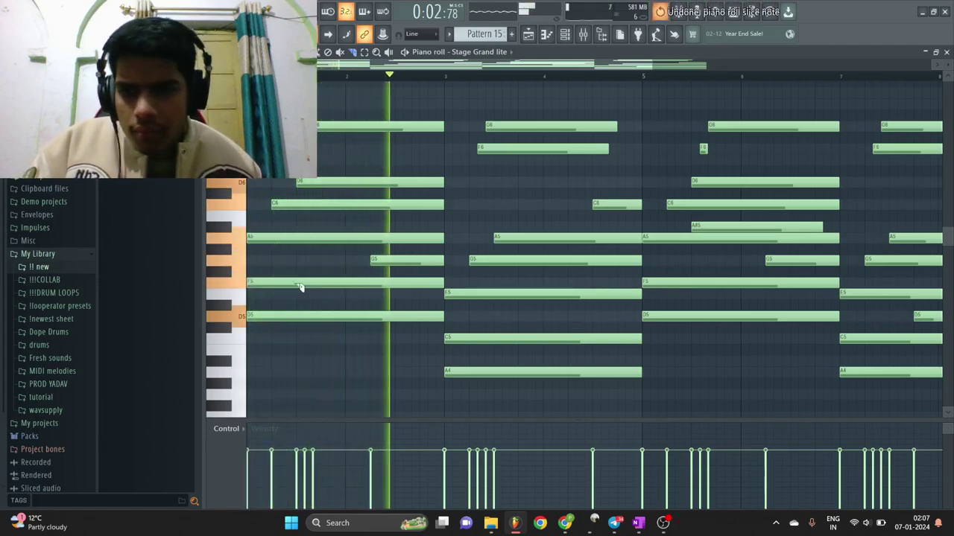
pyautogui.press('space')
pyautogui.hotkey('ctrl', 'z')
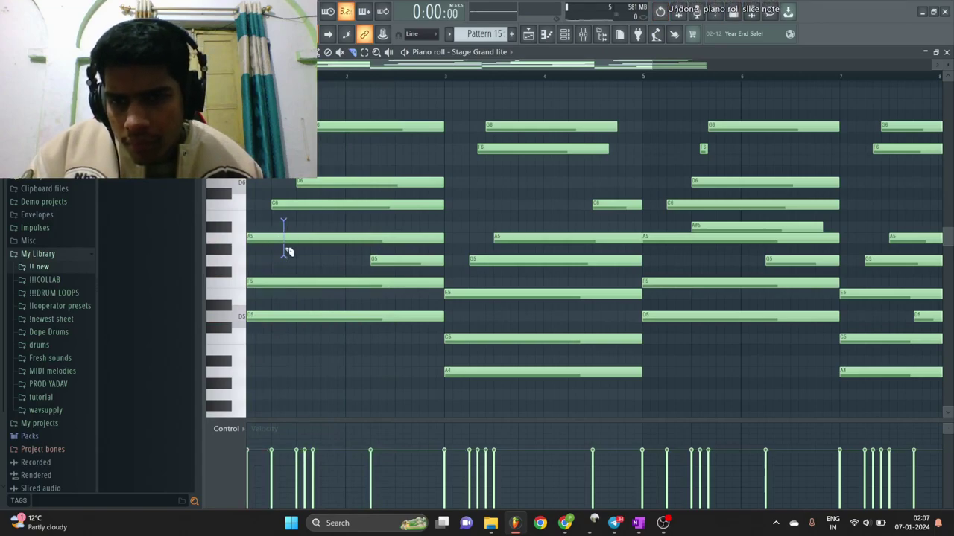
# Slice the long A5 and F5 notes in bar 1, and slice the G5 and F5 notes in bar 2.
pyautogui.moveTo(301, 299); pyautogui.dragTo(302, 299)
pyautogui.press('space')
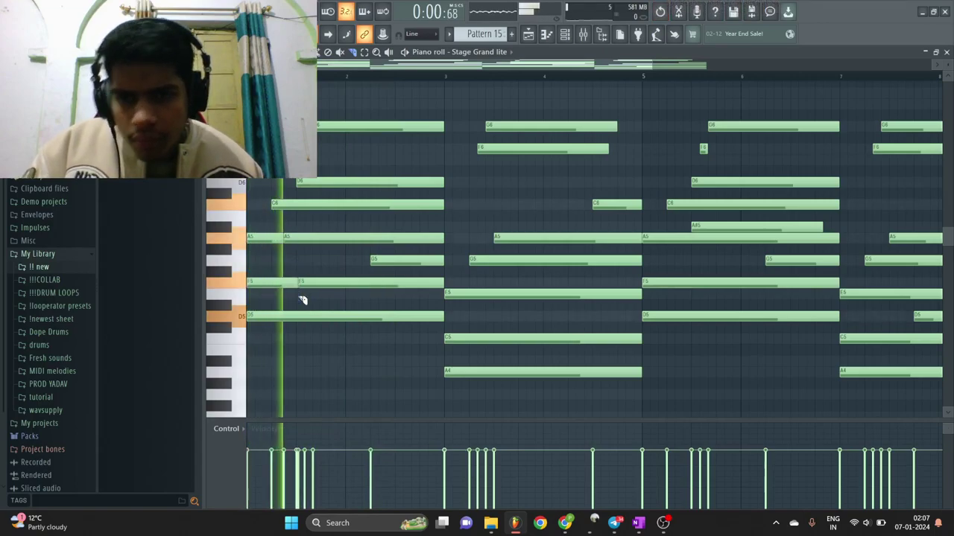
pyautogui.scroll(2, 383, 276)
pyautogui.moveTo(402, 246); pyautogui.dragTo(433, 280)
pyautogui.press('space')
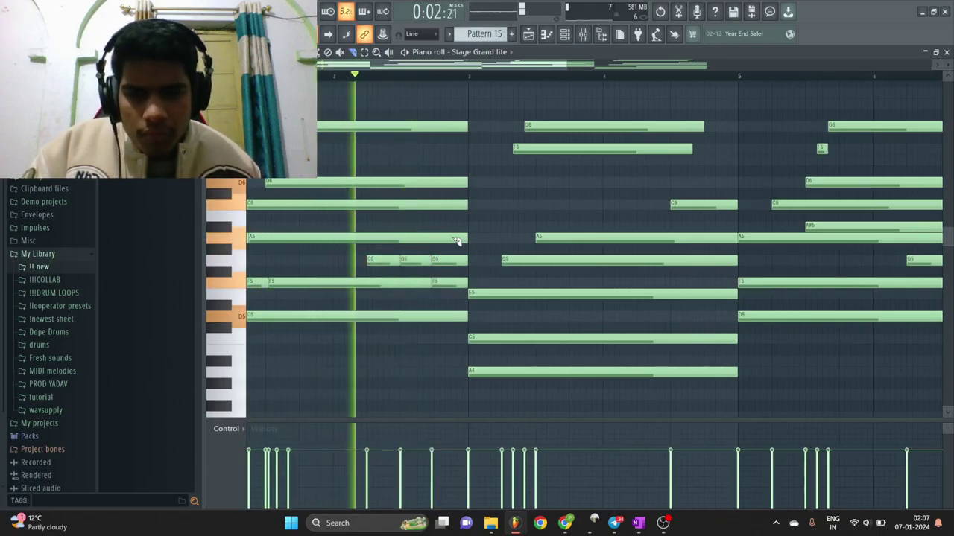
# Undo the slice running through G5 and F5, and slice only the F5 note near the end of bar 2.
pyautogui.press('space')
pyautogui.hotkey('ctrl', 'z')
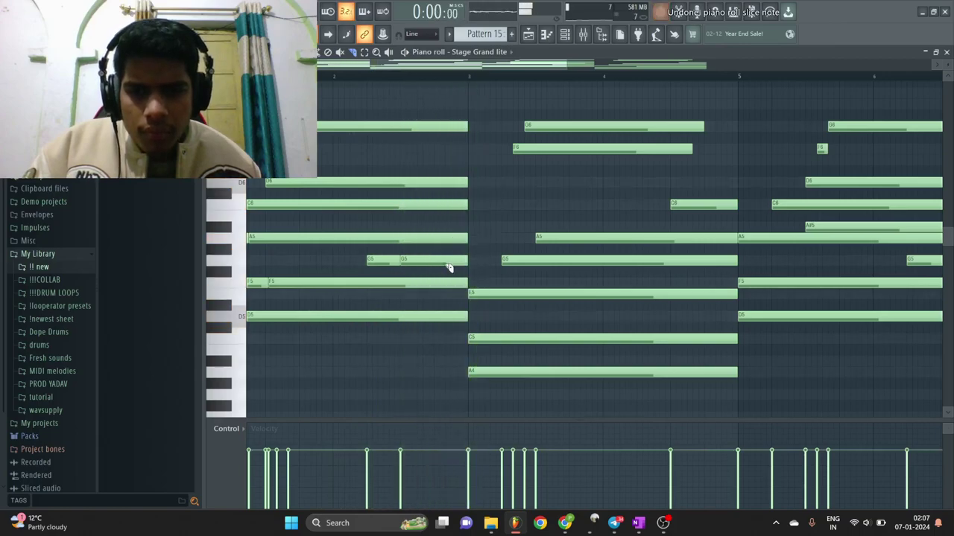
pyautogui.keyDown('ctrl'); pyautogui.click(479, 306); pyautogui.keyUp('ctrl')
pyautogui.scroll(-1, 481, 307)
pyautogui.scroll(1, 499, 314)
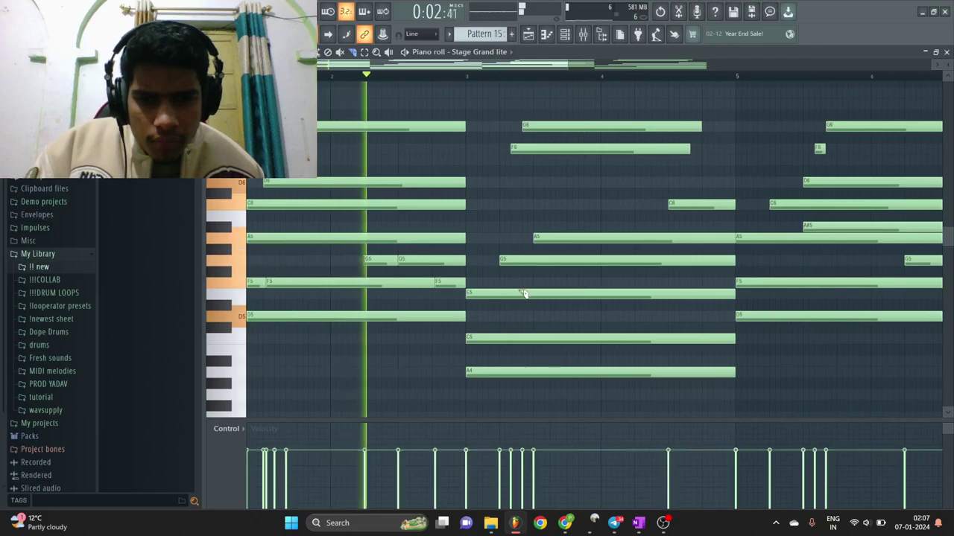
# Slice C5 near the start and end of bars 3 to 4, E5 at the start of bar 4, and A4 near the end.
pyautogui.scroll(-1, 547, 339)
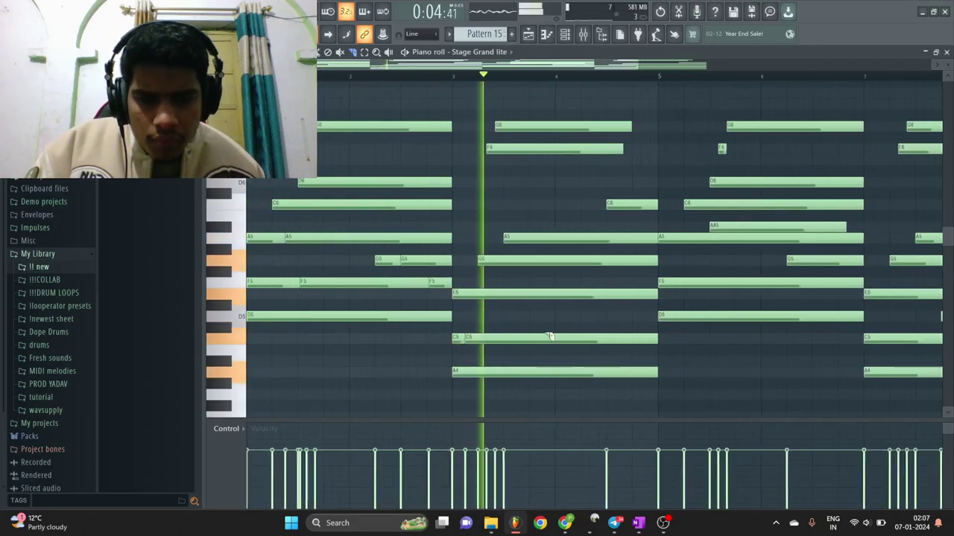
pyautogui.scroll(1, 557, 332)
pyautogui.moveTo(555, 275); pyautogui.dragTo(556, 309)
pyautogui.keyDown('ctrl'); pyautogui.click(615, 314); pyautogui.keyUp('ctrl')
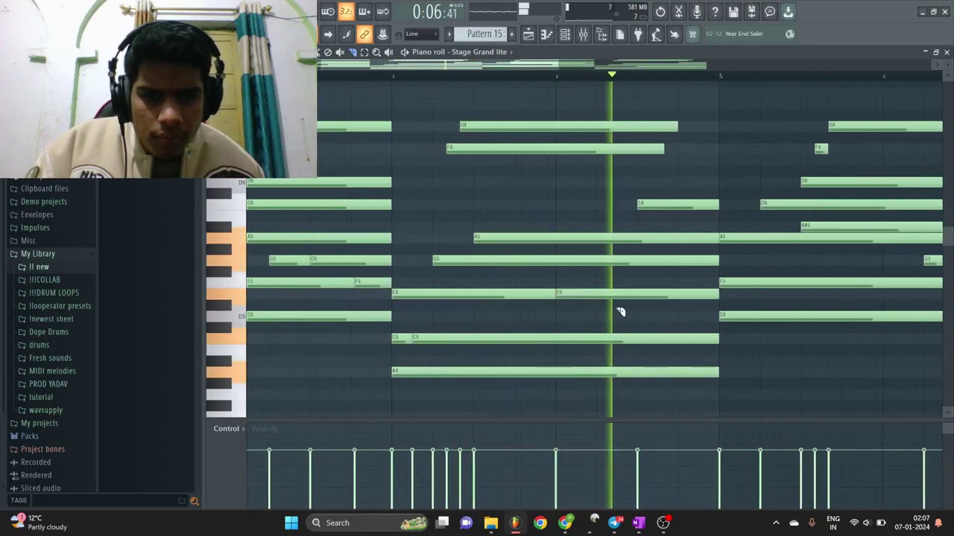
pyautogui.scroll(-1, 630, 321)
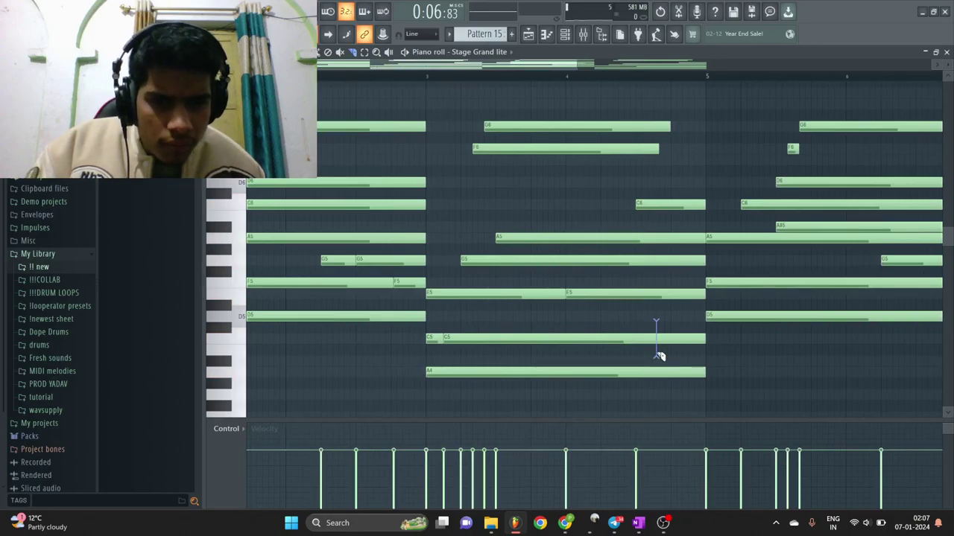
pyautogui.hotkey('alt', 'p')
pyautogui.press('p')
# Replace the notes in bars 5 to 8 with a copy of the sliced notes from bars 1 to 4.
pyautogui.scroll(-3, 638, 199)
pyautogui.keyDown('ctrl'); pyautogui.click(632, 196); pyautogui.keyUp('ctrl')
pyautogui.press('space')
pyautogui.press('space')
pyautogui.press('space')
pyautogui.press('space')
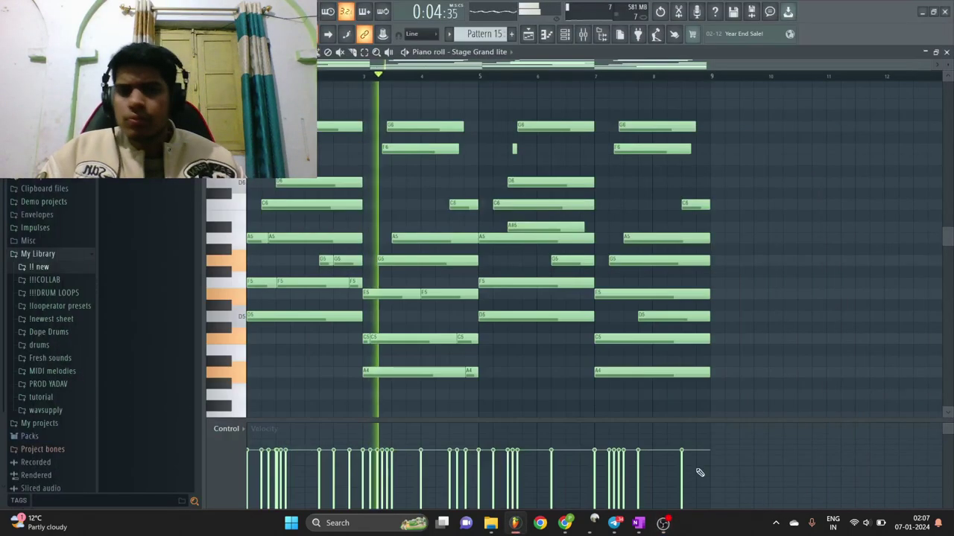
pyautogui.moveTo(771, 387); pyautogui.dragTo(501, 113)
pyautogui.click(500, 112)
# Move both short G5 notes and the last short F5 note in bar 6 down an octave.
pyautogui.scroll(3, 529, 142)
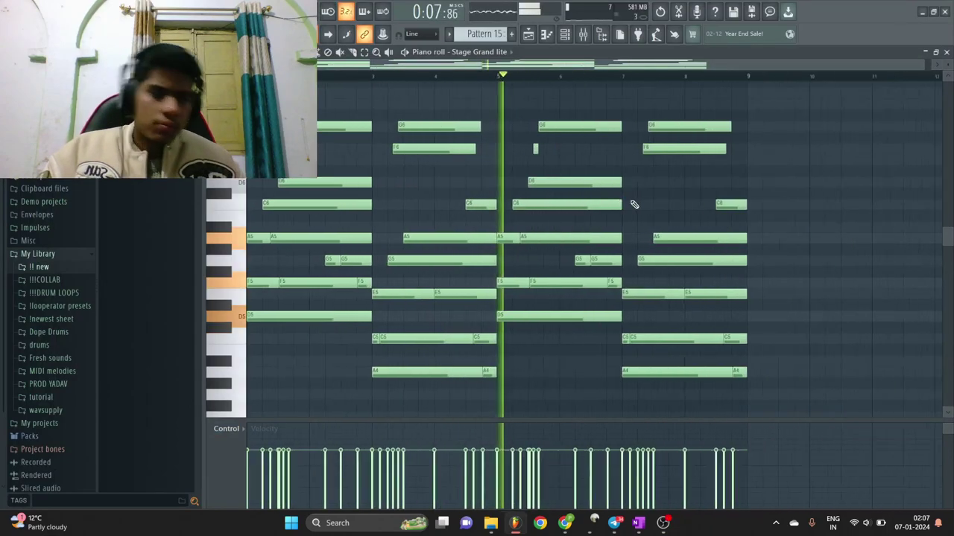
pyautogui.scroll(1, 552, 233)
pyautogui.keyDown('ctrl'); pyautogui.click(483, 265); pyautogui.keyUp('ctrl')
pyautogui.hotkey('ctrl', 'Down')
pyautogui.keyDown('ctrl'); pyautogui.click(486, 266); pyautogui.keyUp('ctrl')
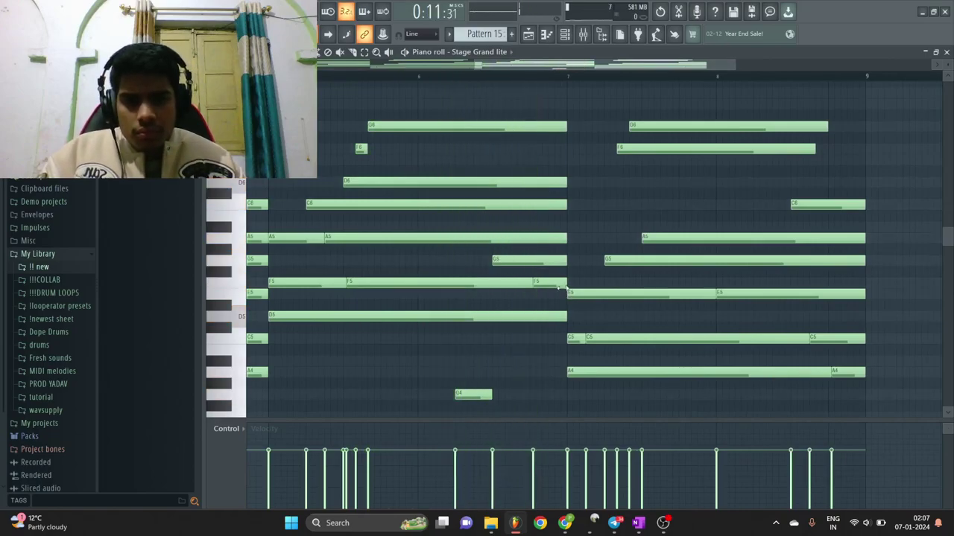
pyautogui.hotkey('ctrl', 'Down')
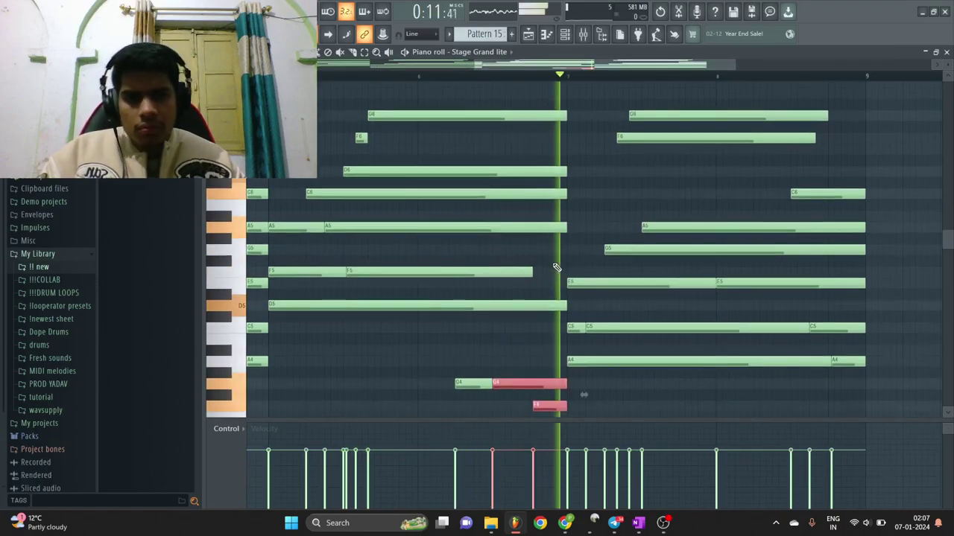
# Give the two short G4 notes and the short F4 note in bar 6 gradually rising velocities.
pyautogui.scroll(-3, 555, 265)
pyautogui.scroll(1, 583, 382)
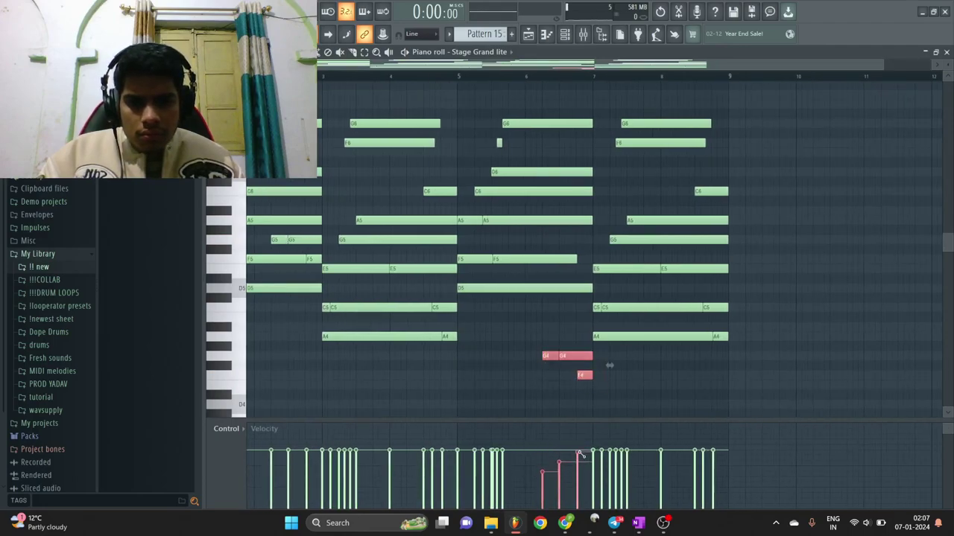
pyautogui.scroll(-1, 531, 145)
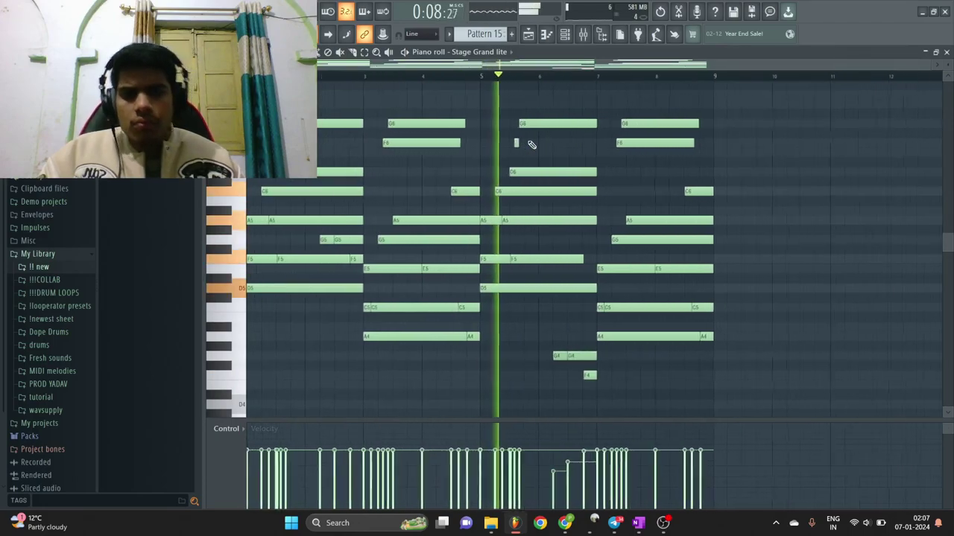
# Add a D6 note from late in bar 7 to the end of bar 8, and delete the C6 note near the end.
pyautogui.scroll(3, 534, 149)
pyautogui.scroll(-2, 622, 223)
pyautogui.scroll(3, 647, 254)
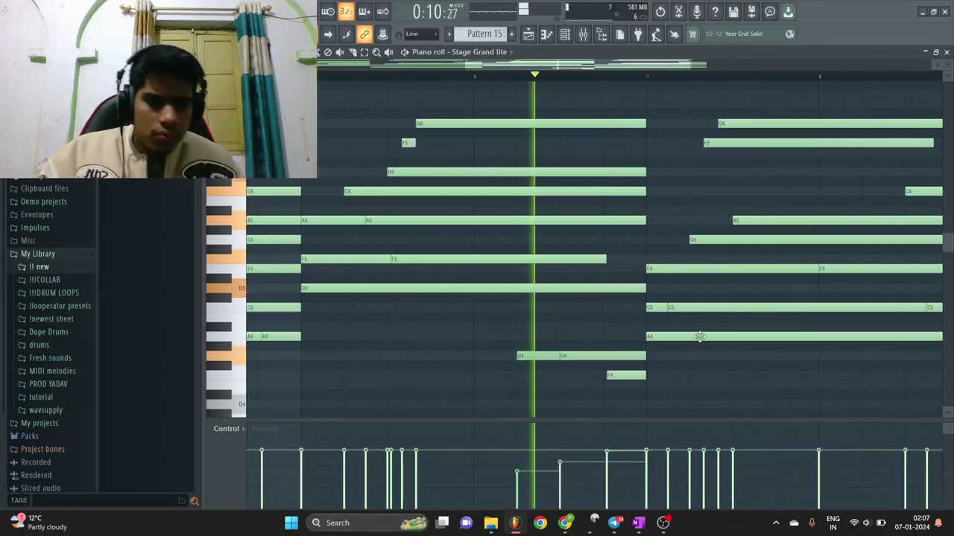
pyautogui.click(632, 172)
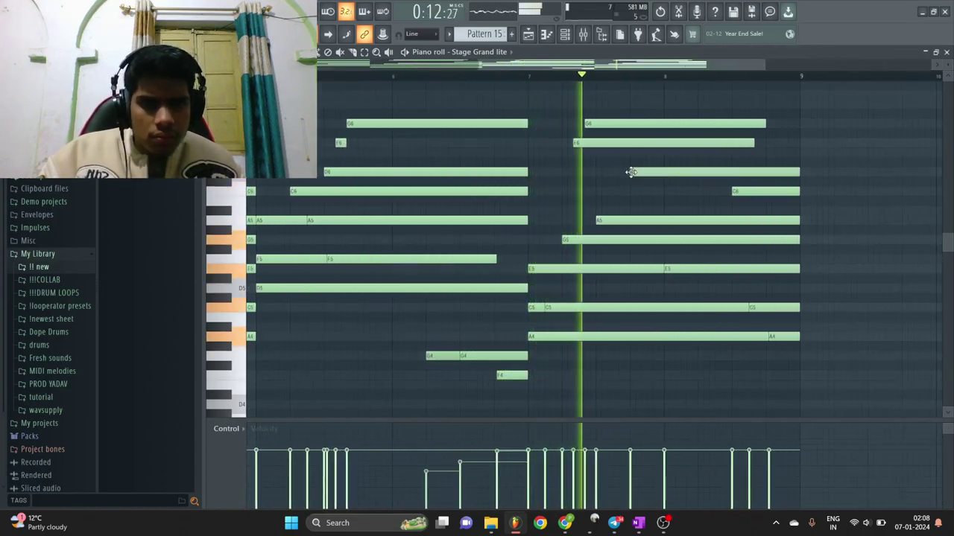
pyautogui.rightClick(775, 191)
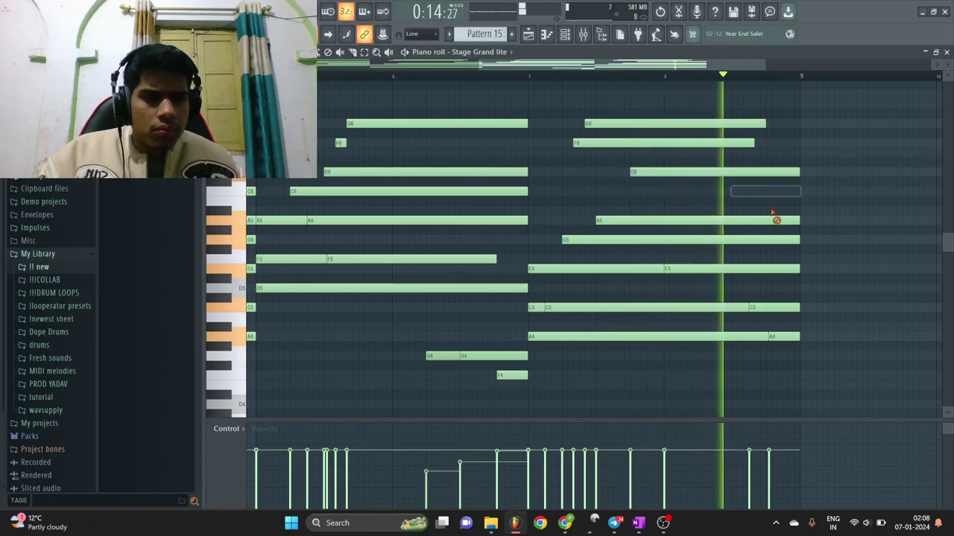
# Move the second E5 note, at the start of bar 8, up one octave to E6.
pyautogui.scroll(2, 708, 166)
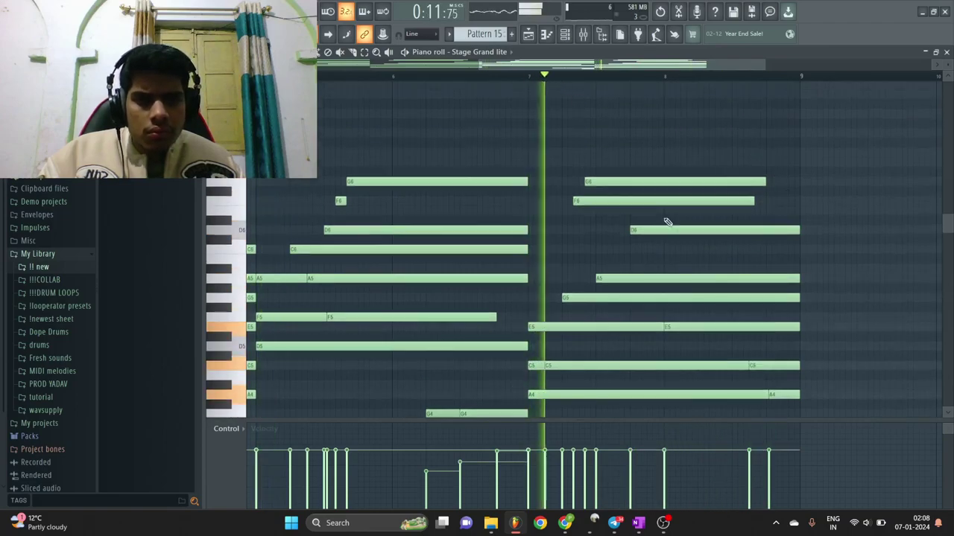
pyautogui.keyDown('ctrl'); pyautogui.click(703, 327); pyautogui.keyUp('ctrl')
pyautogui.hotkey('ctrl', 'Up')
pyautogui.keyDown('ctrl'); pyautogui.click(707, 330); pyautogui.keyUp('ctrl')
# Raise the last short C5 and A4 notes at the end of bar 8 to C7 and A6.
pyautogui.scroll(-5, 782, 242)
pyautogui.scroll(3, 800, 262)
pyautogui.press('space')
pyautogui.moveTo(798, 357); pyautogui.dragTo(776, 303)
pyautogui.hotkey('ctrl', 'Up')
pyautogui.hotkey('ctrl', 'Up')
pyautogui.hotkey('ctrl', 'Up')
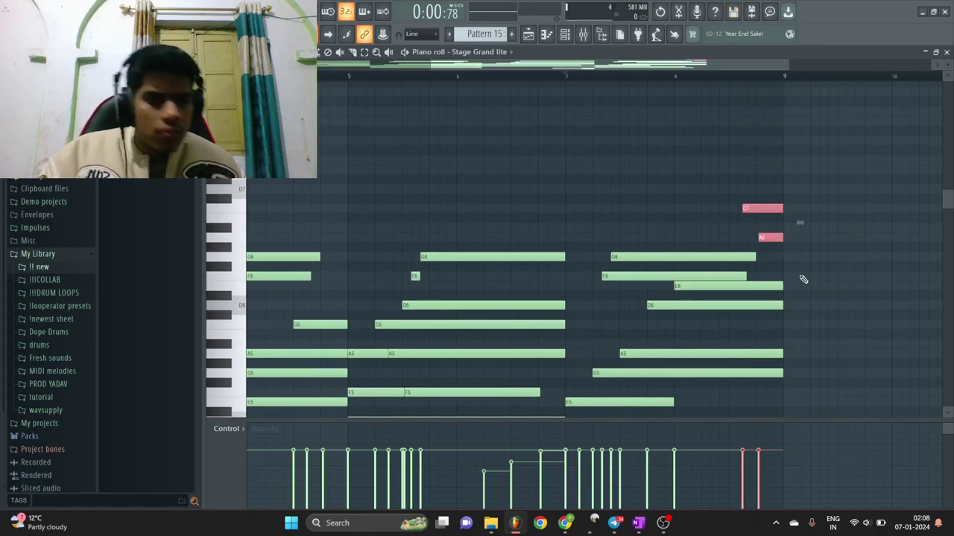
pyautogui.keyDown('ctrl'); pyautogui.click(773, 237); pyautogui.keyUp('ctrl')
# Add a short A#6 note at the very end of bar 8 and play back the ending.
pyautogui.scroll(3, 773, 236)
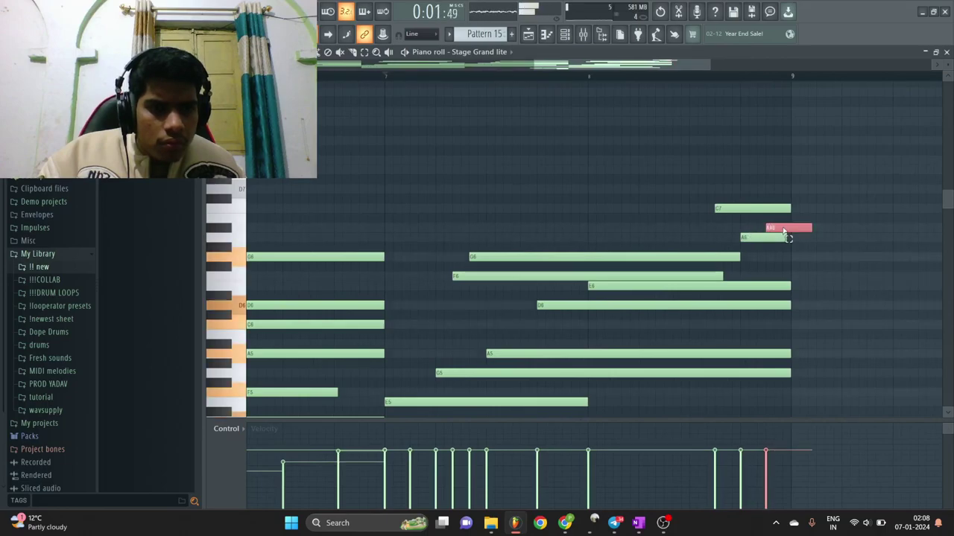
pyautogui.keyDown('ctrl'); pyautogui.rightClick(793, 230); pyautogui.keyUp('ctrl')
pyautogui.press('space')
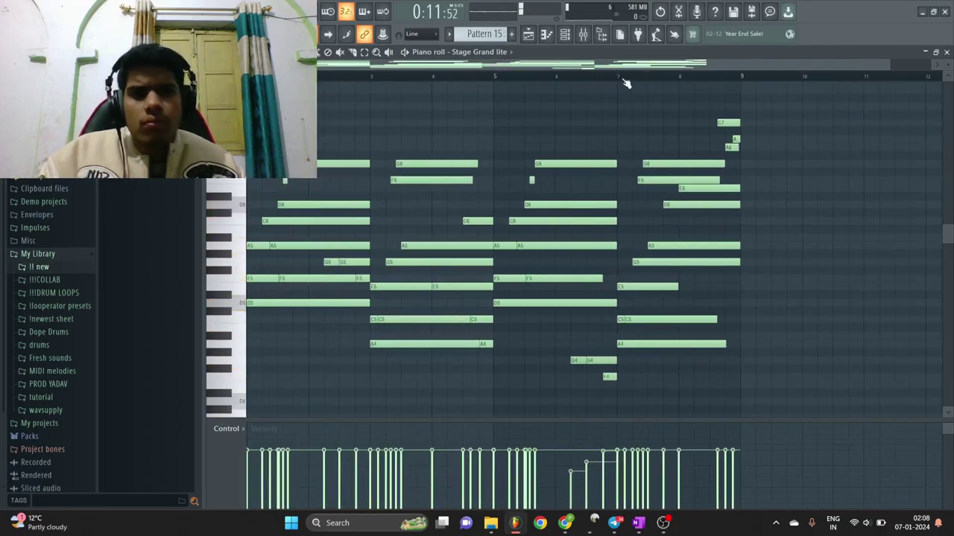
pyautogui.scroll(-1, 644, 99)
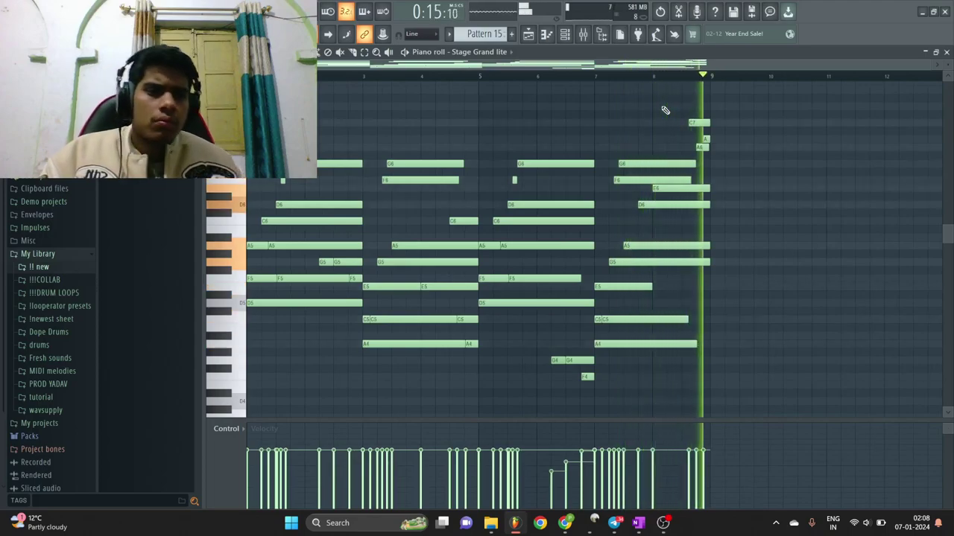
pyautogui.hotkey('ctrl', 'b')
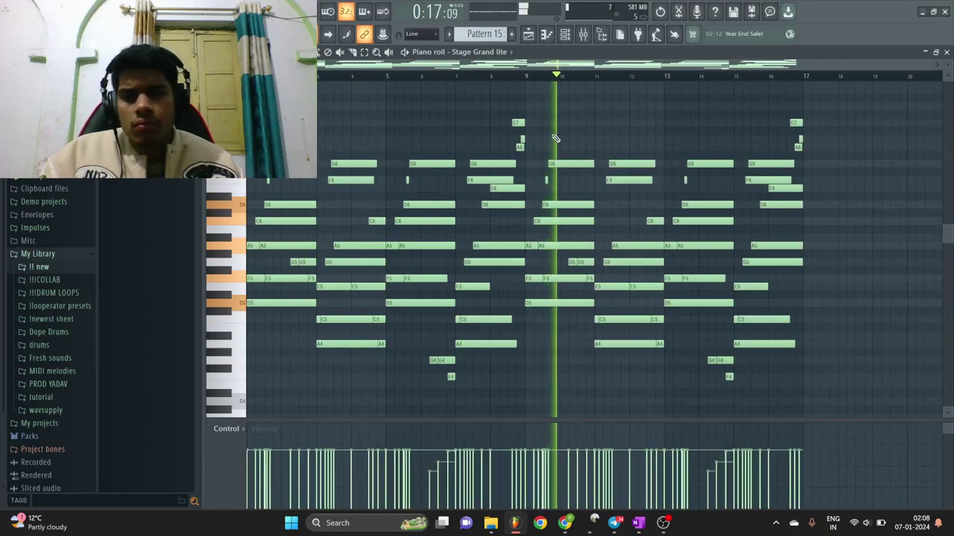
pyautogui.hotkey('ctrl', 'z')
# Add a short D7 note at the end of bar 8 and shift the short A#6 note slightly earlier.
pyautogui.scroll(2, 548, 150)
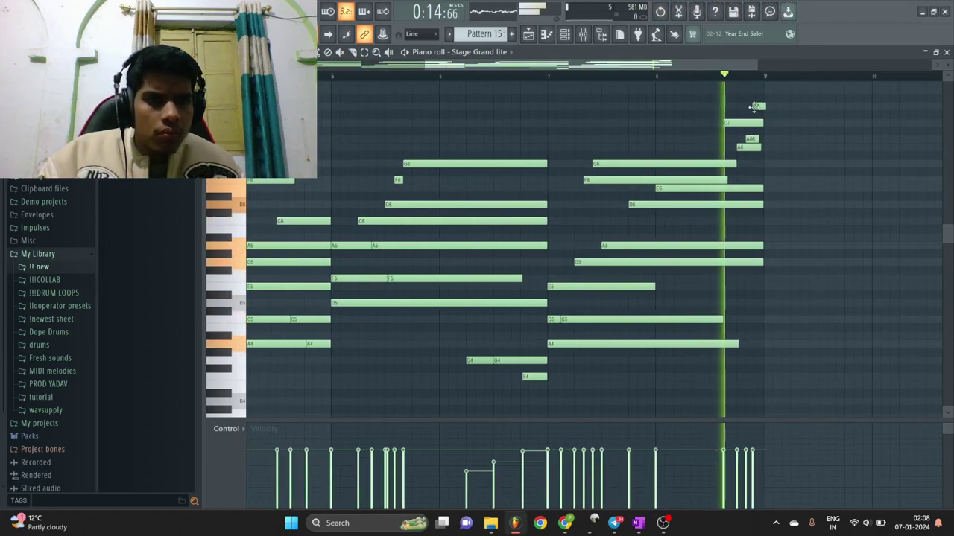
pyautogui.scroll(-2, 759, 107)
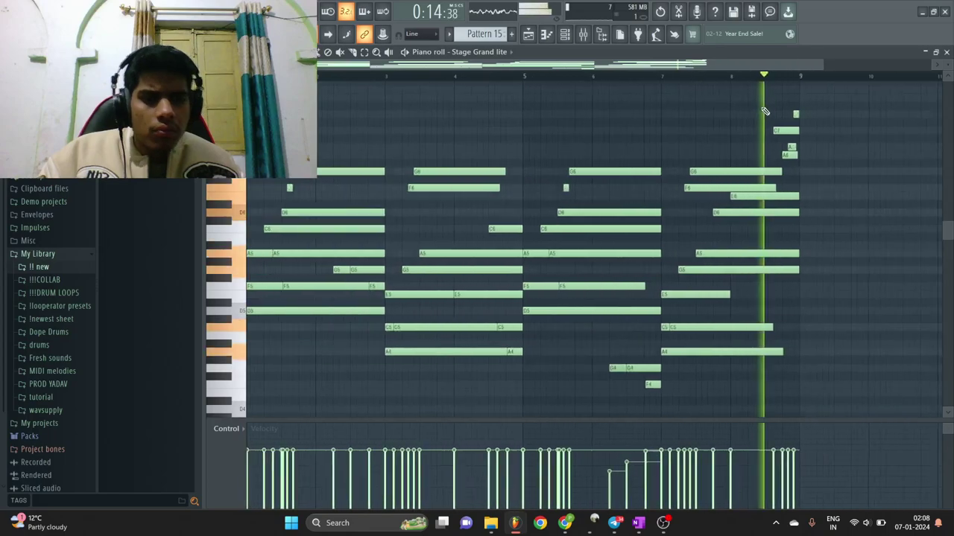
pyautogui.scroll(-1, 673, 99)
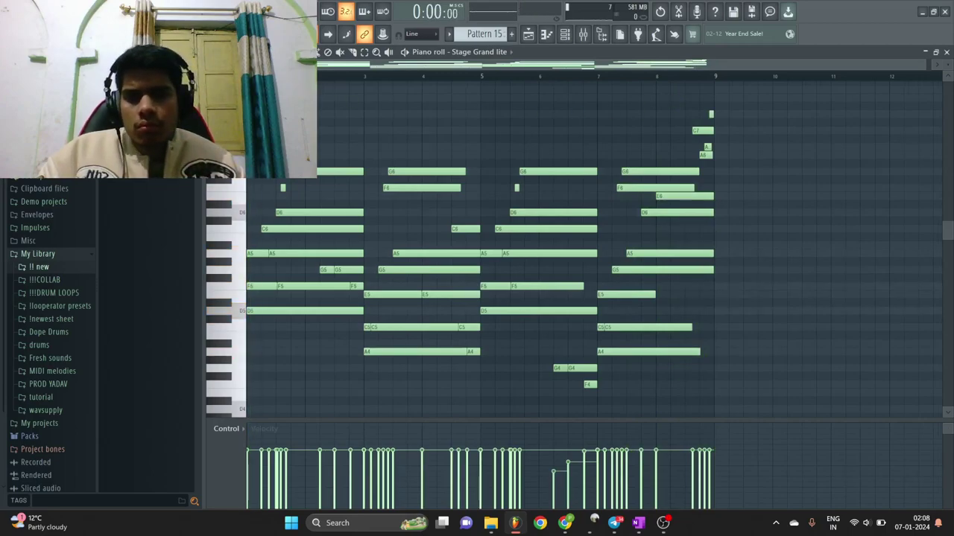
# Transpose the entire eight-bar melody down one octave and play it back.
pyautogui.press('space')
pyautogui.scroll(2, 370, 129)
pyautogui.press('space')
pyautogui.hotkey('ctrl', 'Down')
pyautogui.press('space')
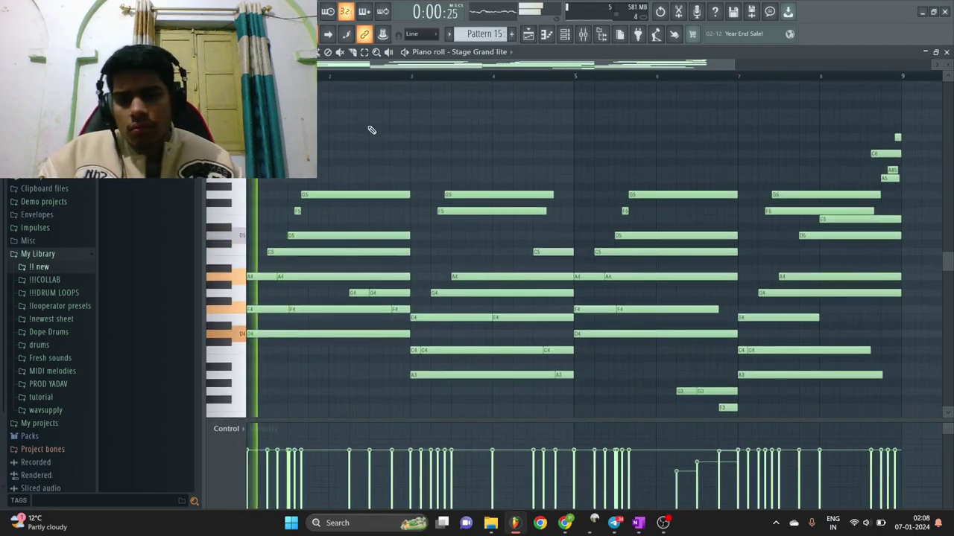
pyautogui.scroll(-1, 370, 129)
pyautogui.scroll(-2, 370, 129)
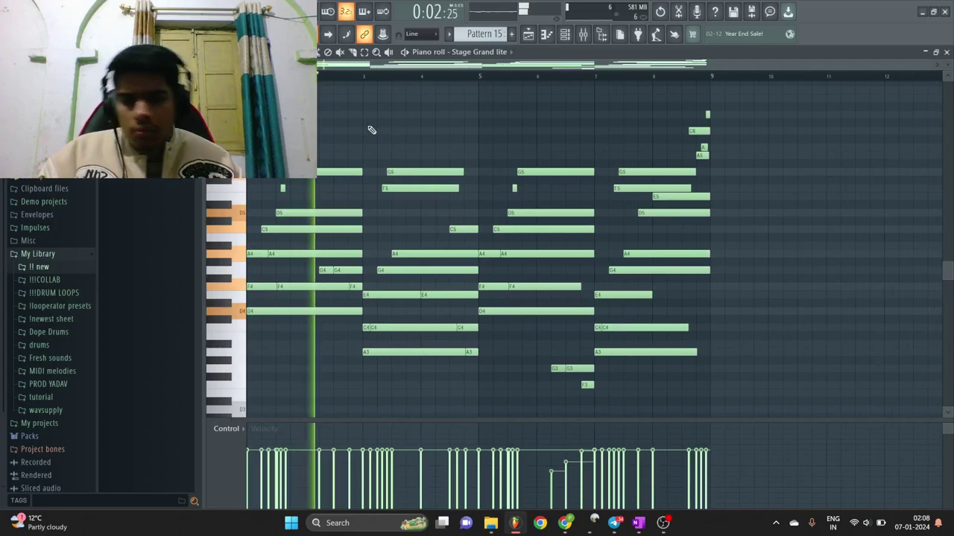
# Randomize the velocities of all notes with the bipolar levels randomizer, and listen to the result.
pyautogui.hotkey('alt', 'r')
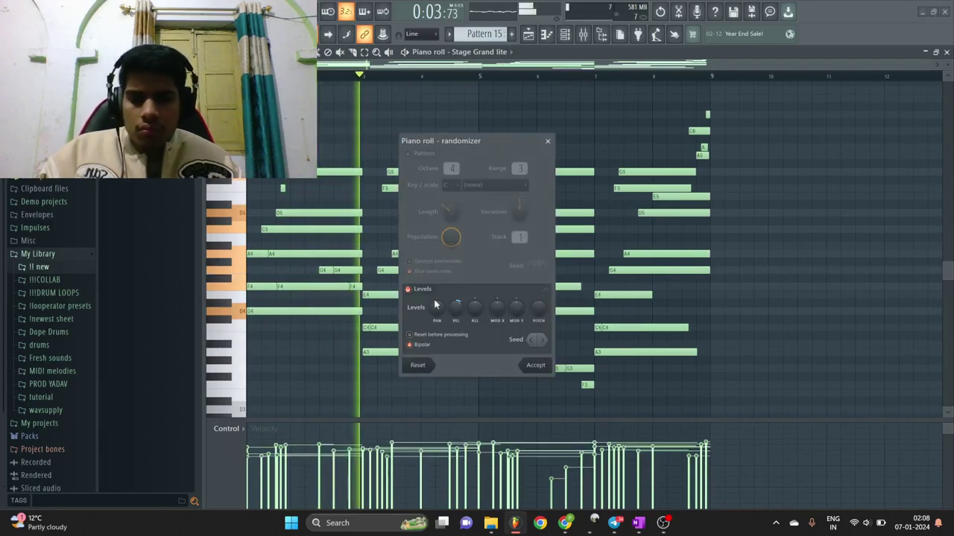
pyautogui.click(535, 365)
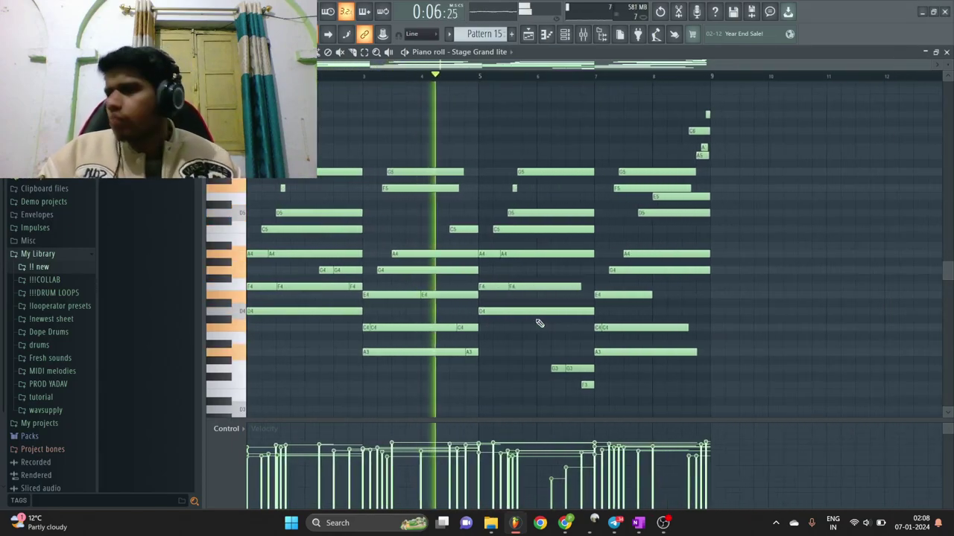
pyautogui.scroll(1, 618, 322)
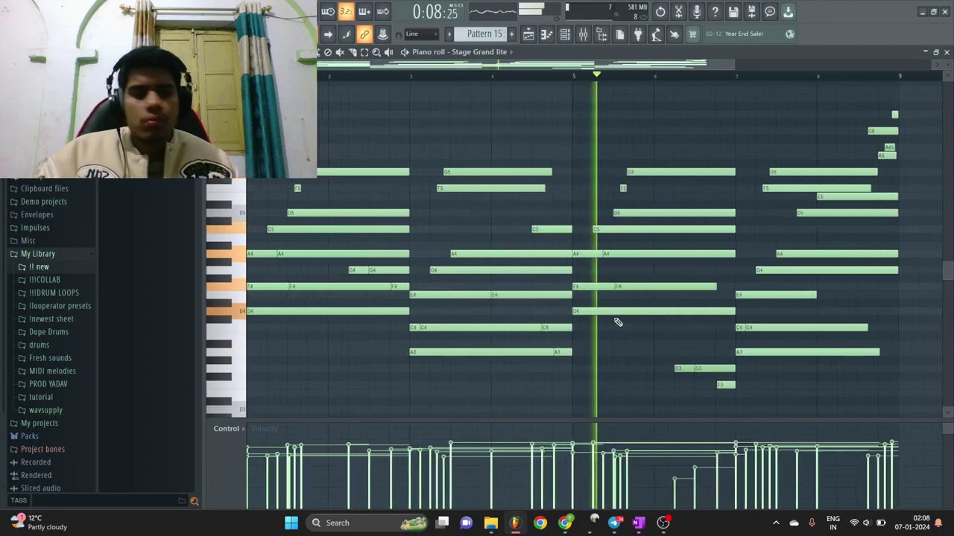
pyautogui.scroll(-1, 618, 322)
pyautogui.scroll(3, 618, 322)
pyautogui.scroll(-3, 618, 322)
pyautogui.scroll(-1, 617, 322)
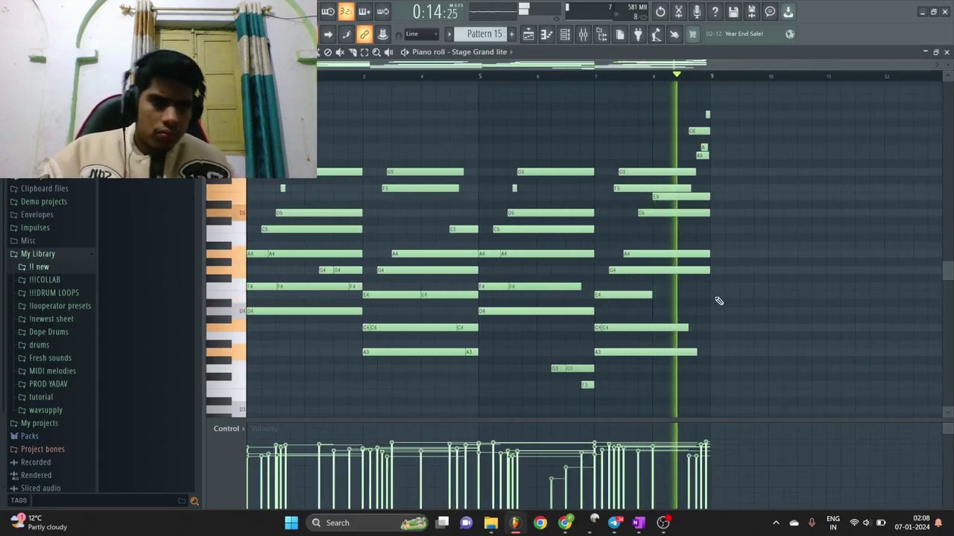
# Duplicate the eight-bar melody into bars 9 to 16.
pyautogui.scroll(1, 713, 297)
pyautogui.hotkey('ctrl', 'b')
pyautogui.scroll(1, 439, 165)
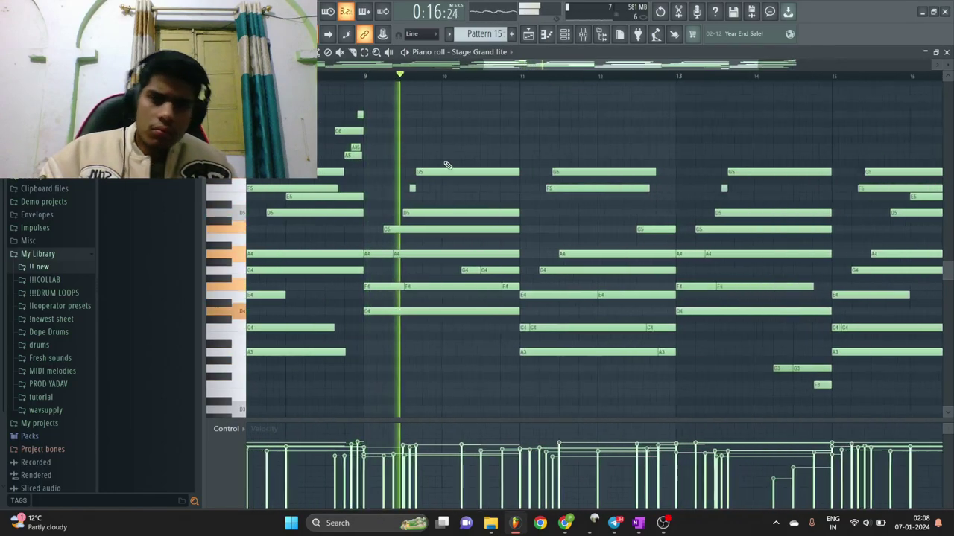
pyautogui.scroll(1, 477, 114)
pyautogui.scroll(1, 481, 111)
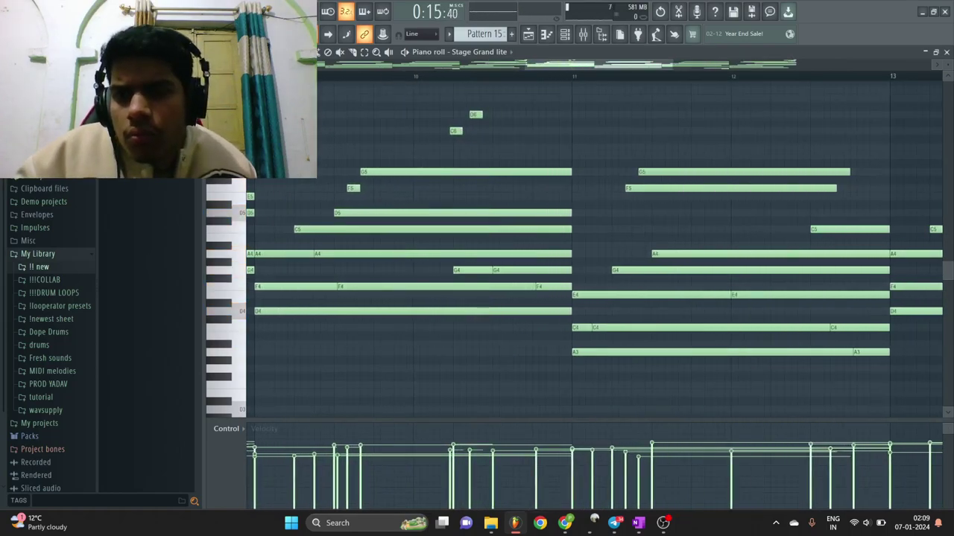
# Draw an upper run of A#6, A6, A#6, A6, G6 and F6 over bars 9 and 10, and delete the short C6 and D6 notes in bar 10.
pyautogui.scroll(3, 596, 298)
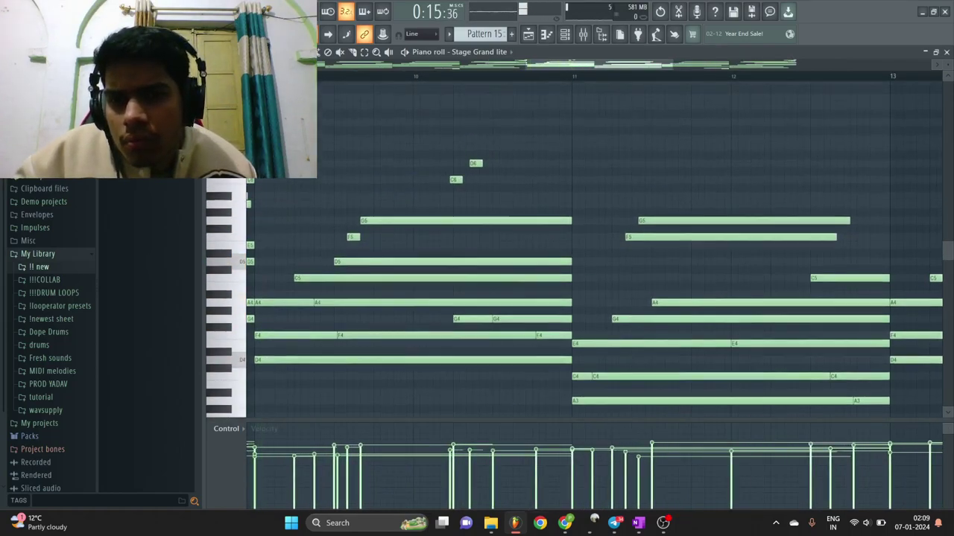
pyautogui.click(340, 149)
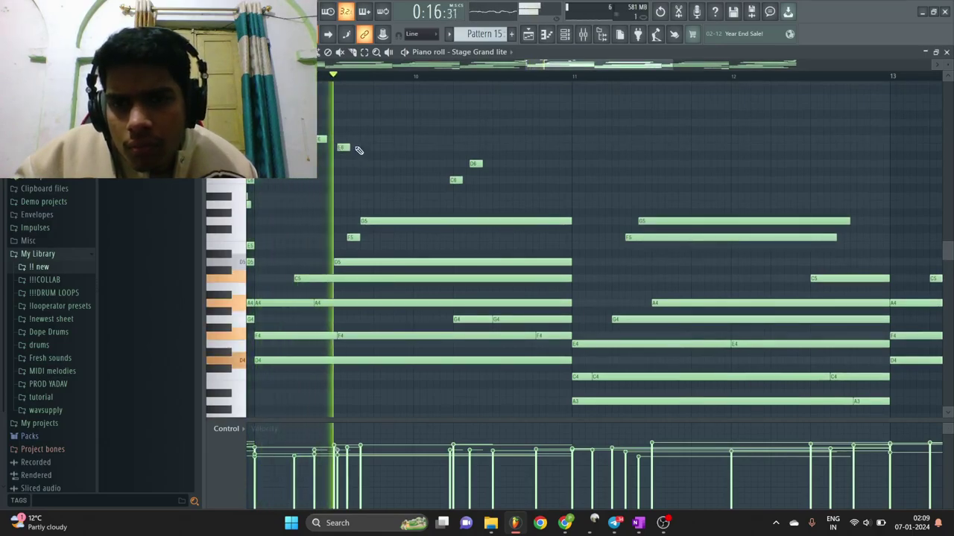
pyautogui.scroll(3, 323, 141)
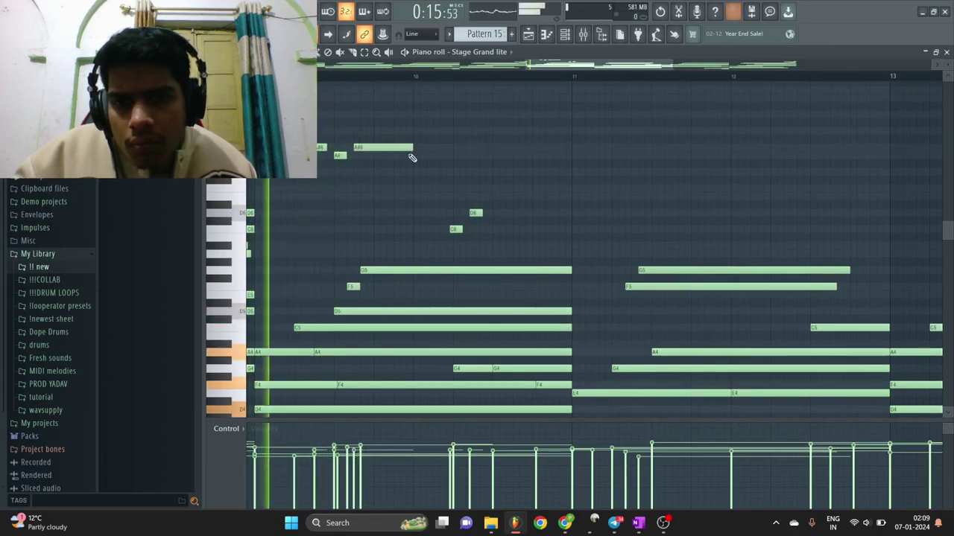
pyautogui.click(375, 156)
pyautogui.rightClick(456, 230)
pyautogui.rightClick(476, 213)
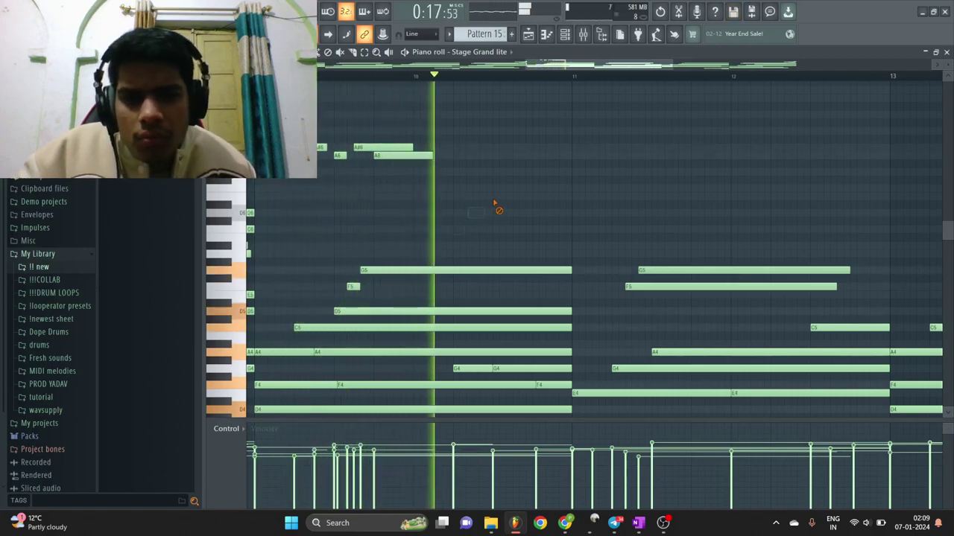
pyautogui.click(399, 172)
pyautogui.click(414, 189)
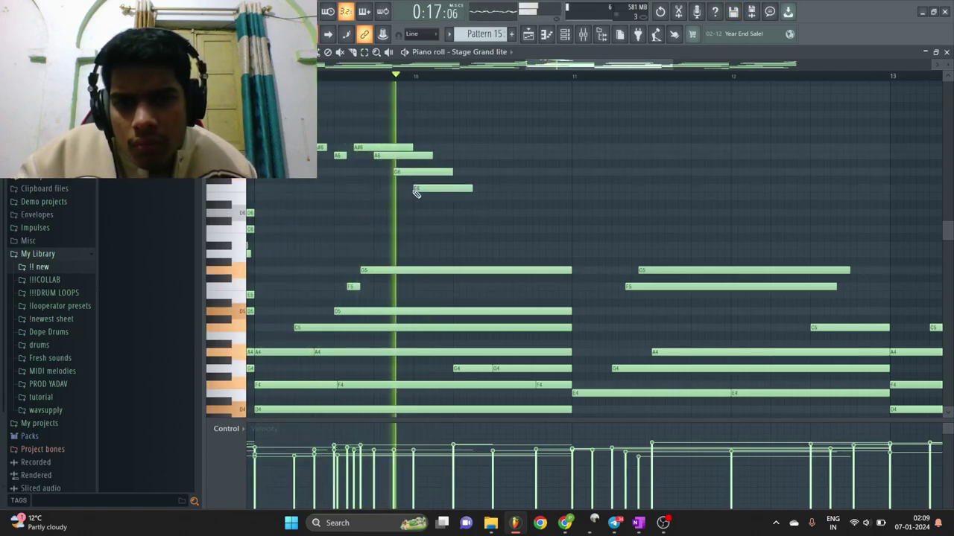
# Copy the upper run from bars 9 and 10 to the same position in bars 11 and 12.
pyautogui.scroll(-3, 493, 205)
pyautogui.moveTo(500, 217); pyautogui.dragTo(392, 137)
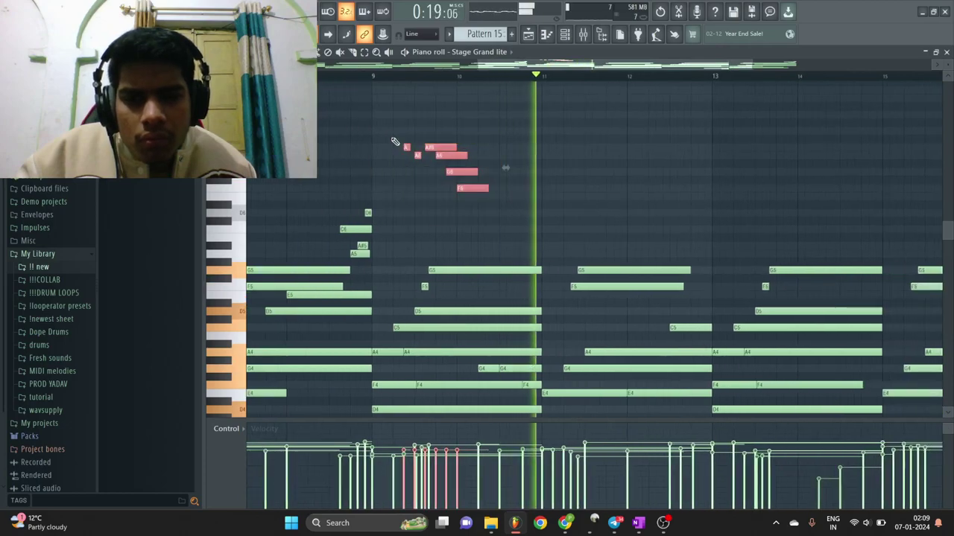
pyautogui.moveTo(468, 189); pyautogui.dragTo(638, 191)
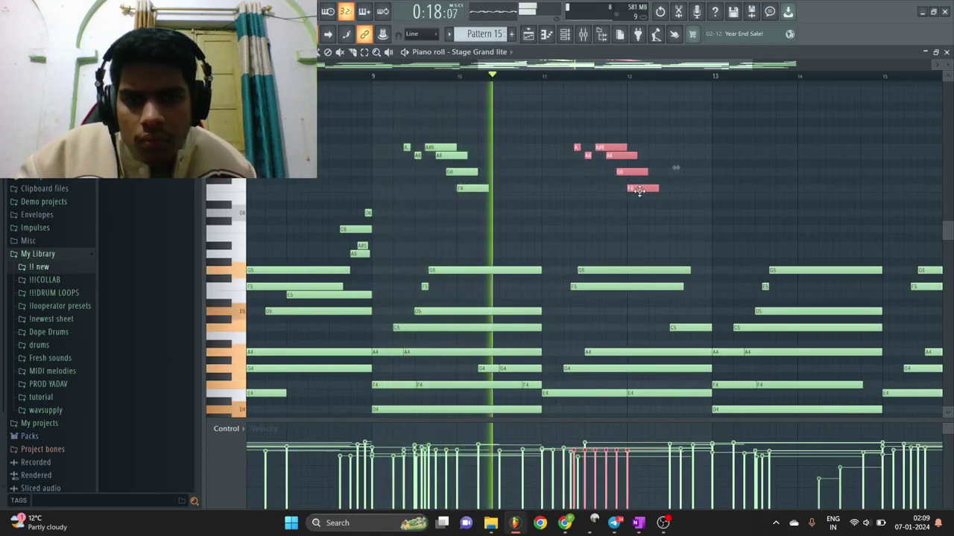
pyautogui.keyDown('ctrl'); pyautogui.click(650, 200); pyautogui.keyUp('ctrl')
# In the copied run, raise the second A6 note to D7 and the last F6 note to C7.
pyautogui.scroll(2, 649, 195)
pyautogui.moveTo(608, 155); pyautogui.dragTo(608, 107)
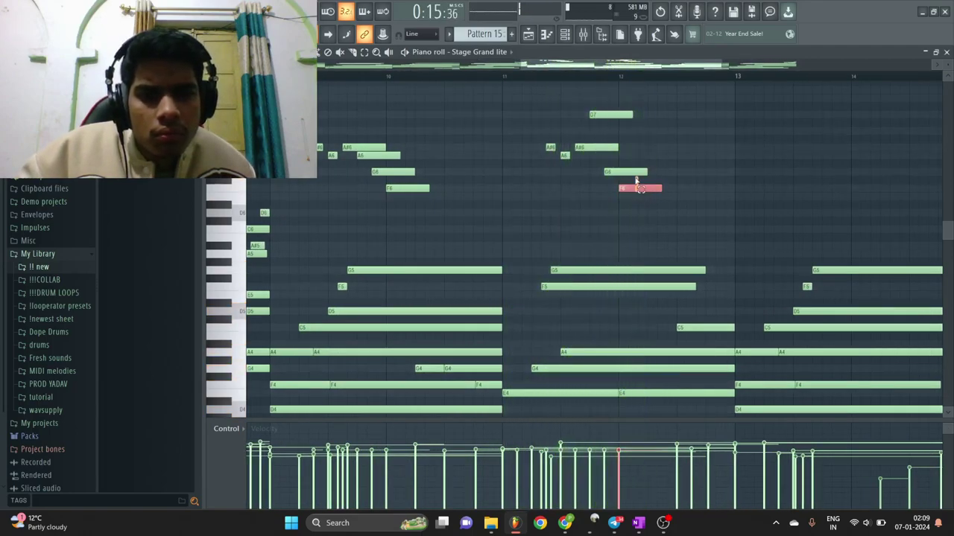
pyautogui.scroll(-2, 636, 127)
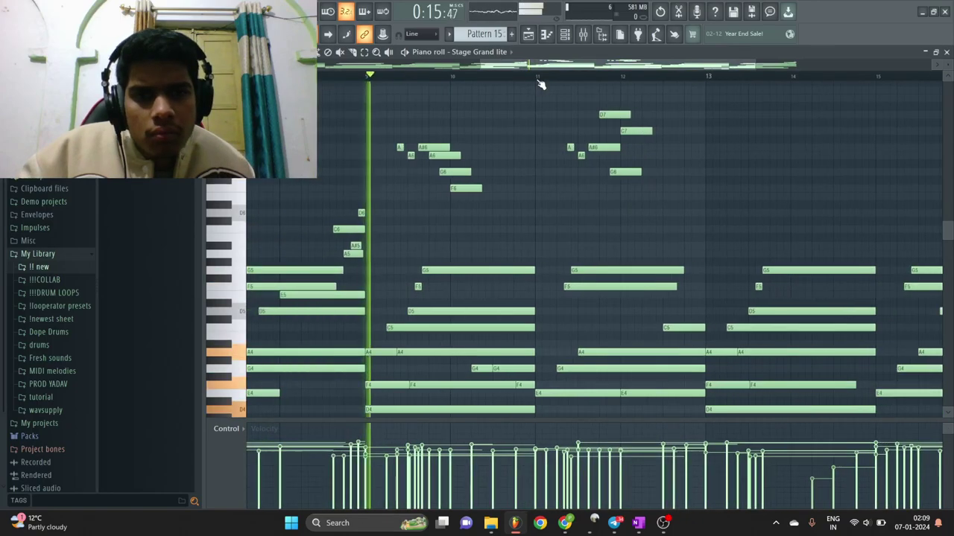
# Lower the last note of the run in bars 11 and 12 to A6 while checking it in playback.
pyautogui.scroll(-4, 669, 141)
pyautogui.moveTo(665, 201); pyautogui.dragTo(538, 101)
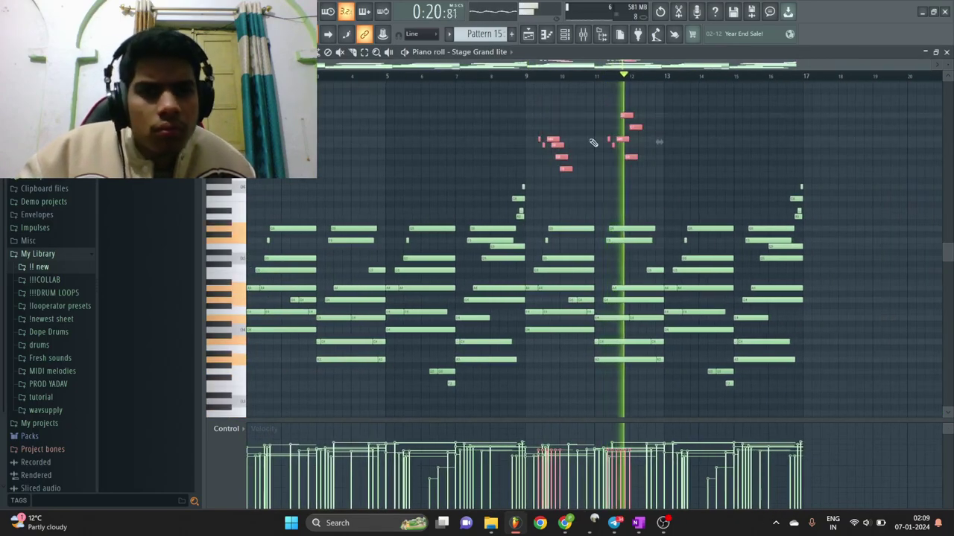
pyautogui.scroll(2, 627, 156)
pyautogui.keyDown('ctrl'); pyautogui.click(652, 146); pyautogui.keyUp('ctrl')
pyautogui.press('space')
pyautogui.scroll(2, 649, 142)
pyautogui.click(639, 123)
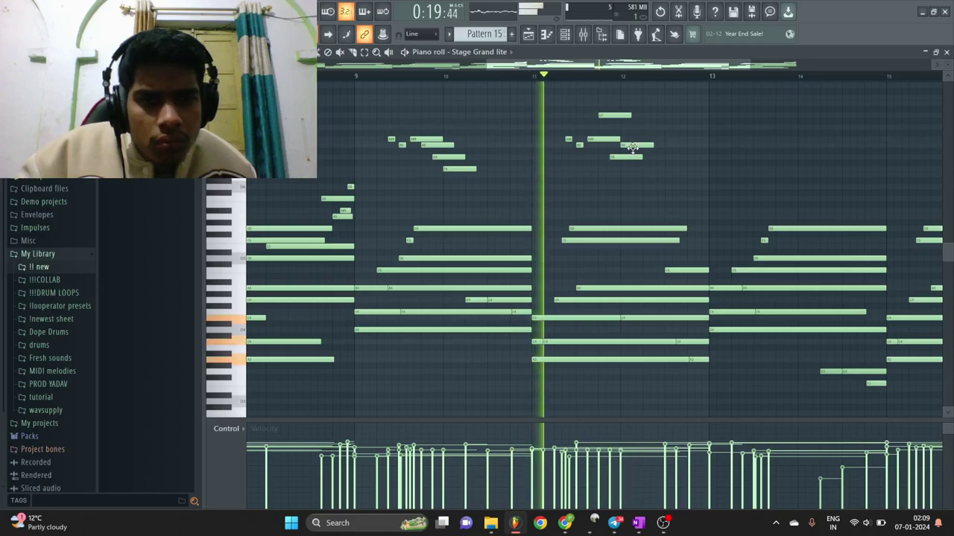
# Copy the upper runs from bars 9 to 12 to the same positions in bars 13 to 16.
pyautogui.scroll(-2, 632, 147)
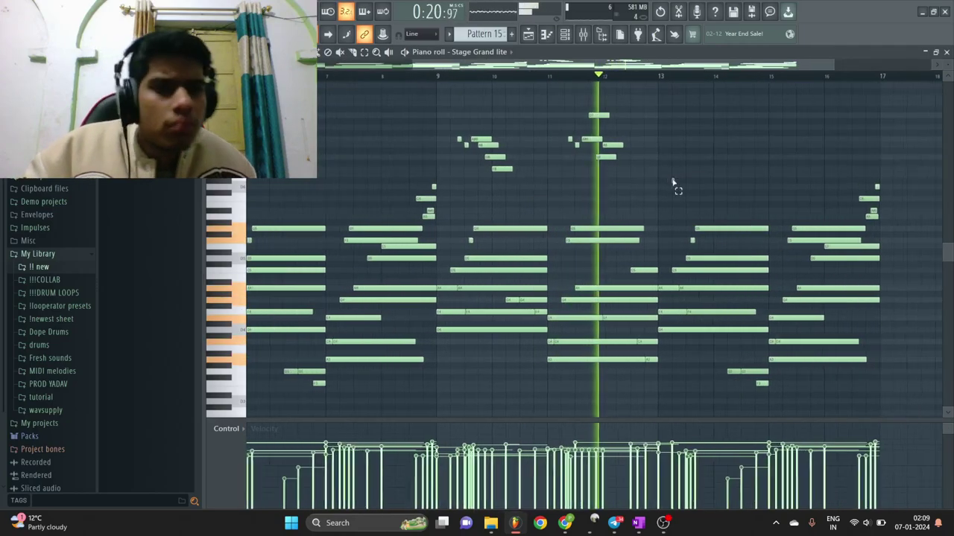
pyautogui.moveTo(656, 181); pyautogui.dragTo(474, 105)
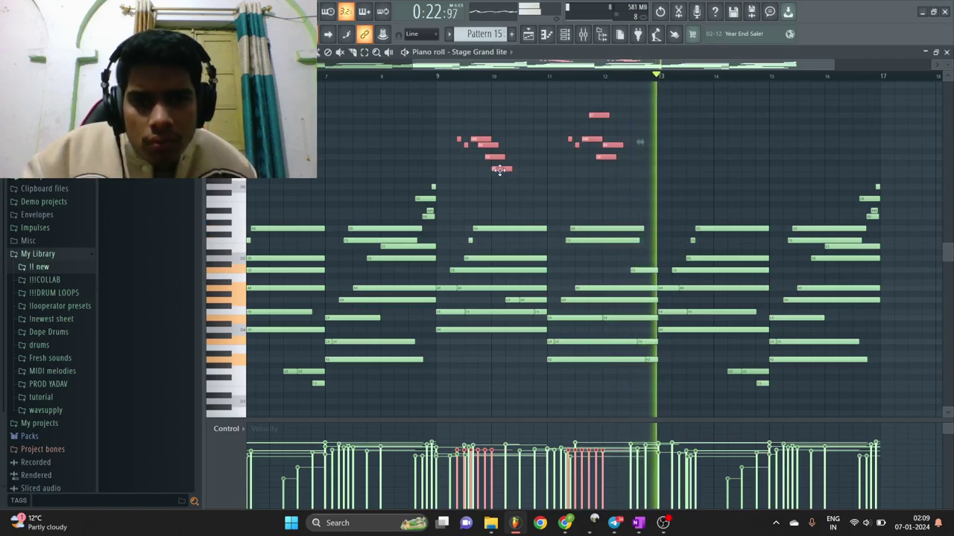
pyautogui.moveTo(500, 171); pyautogui.dragTo(713, 169)
pyautogui.press('space')
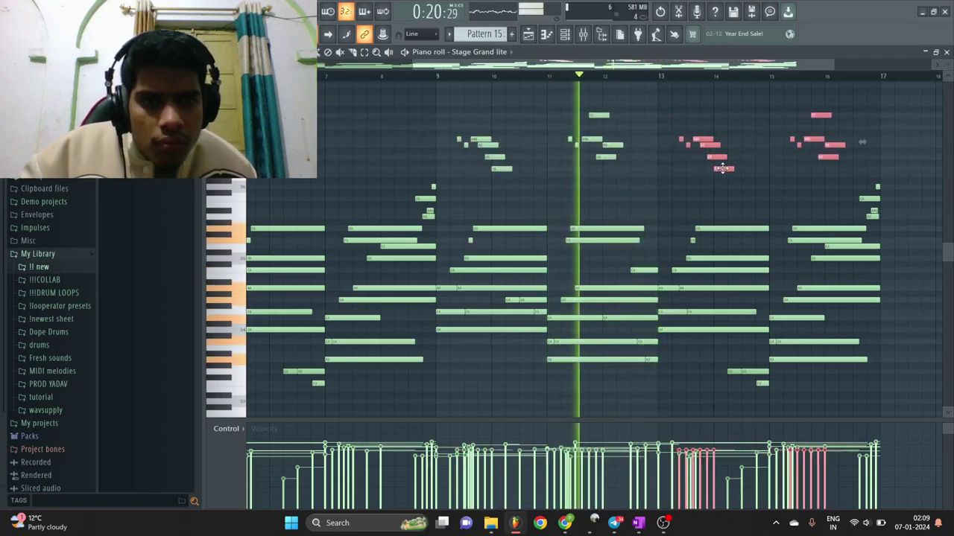
# Lower the copied runs in bars 13 to 16 by one octave and check them in playback.
pyautogui.scroll(2, 717, 169)
pyautogui.scroll(-2, 722, 168)
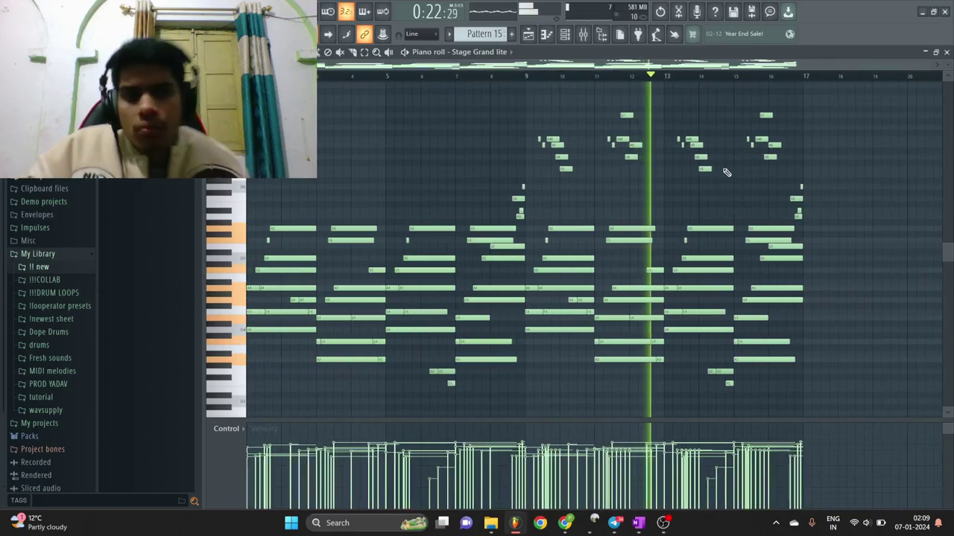
pyautogui.moveTo(805, 188); pyautogui.dragTo(626, 82)
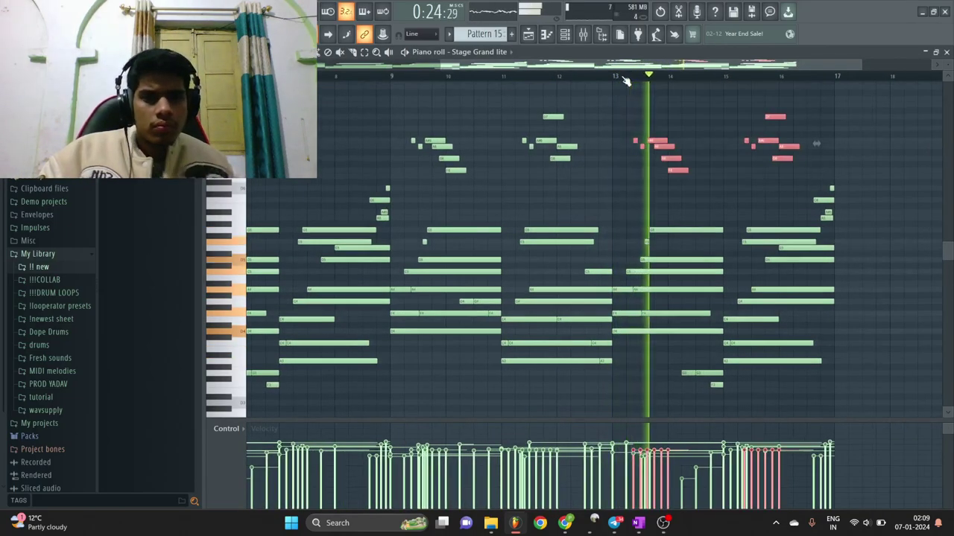
pyautogui.hotkey('ctrl', 'Down')
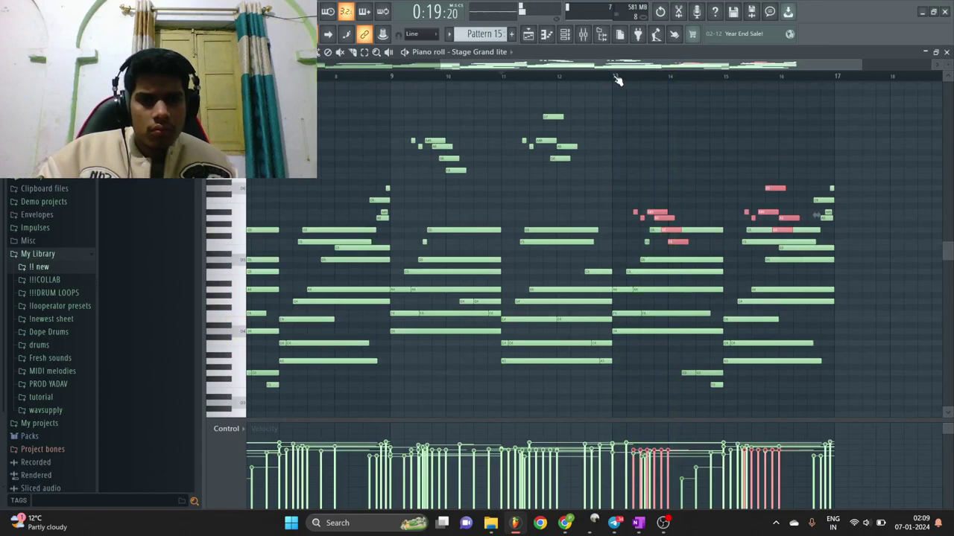
pyautogui.scroll(-2, 646, 147)
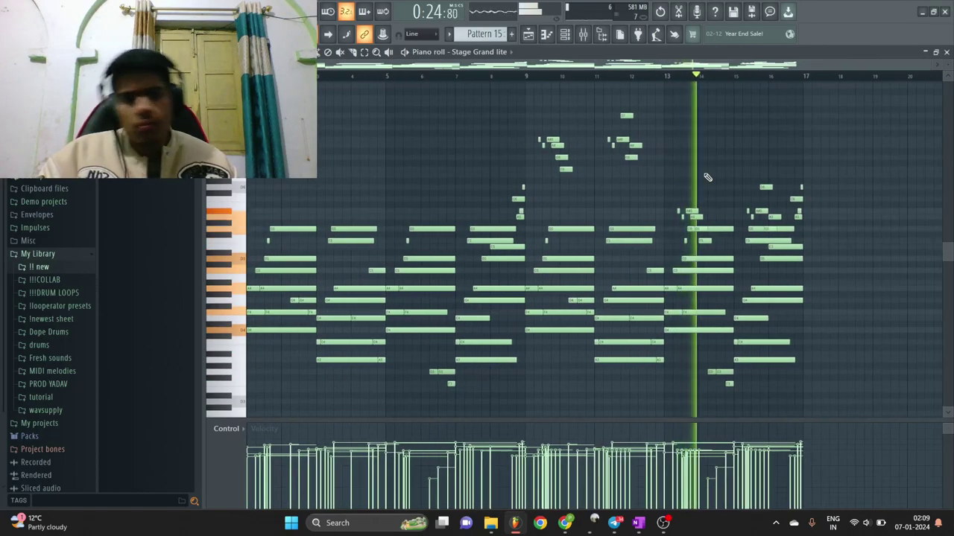
pyautogui.scroll(2, 628, 97)
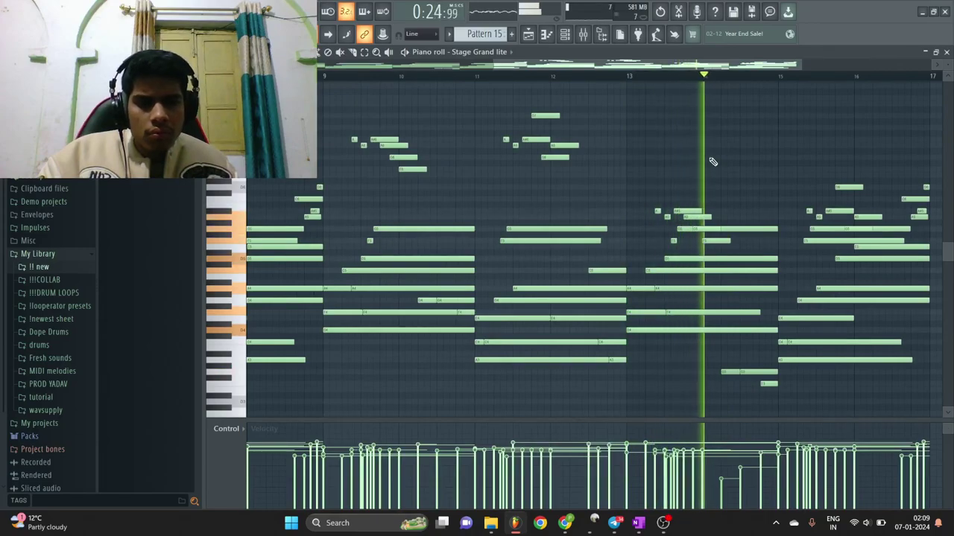
pyautogui.scroll(-2, 713, 162)
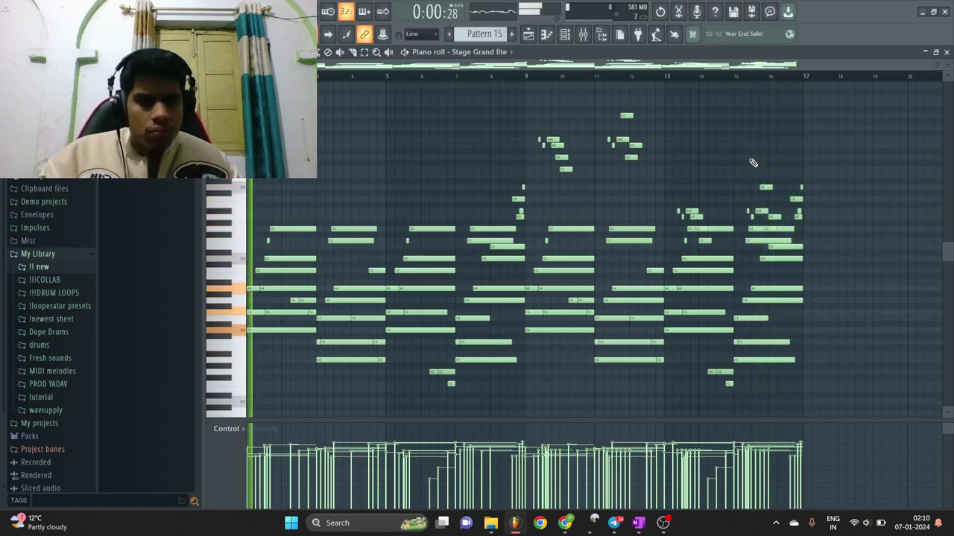
pyautogui.press('space')
pyautogui.press('space')
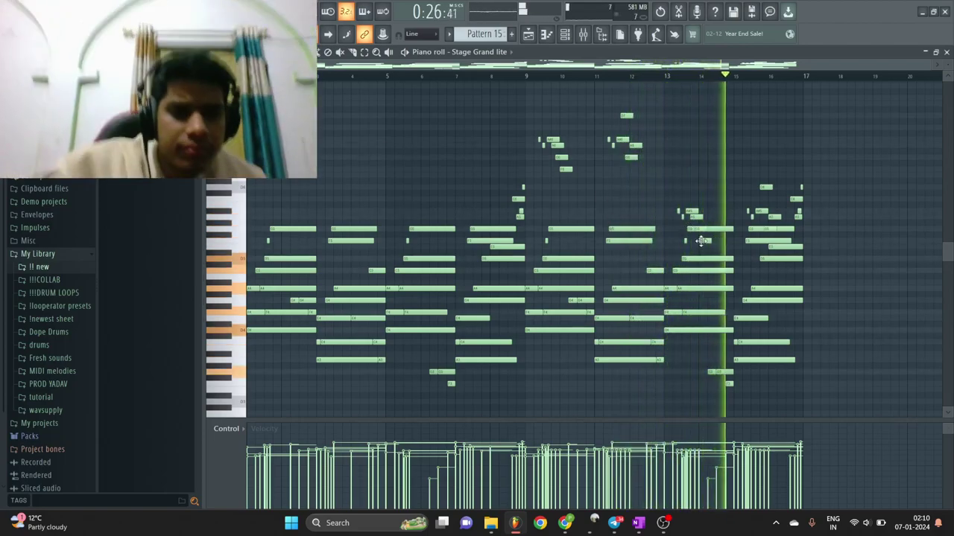
# Delete the long G5, D5 and C5 notes in bars 13 and 14 and lengthen the first notes of the run there.
pyautogui.scroll(3, 704, 231)
pyautogui.press('space')
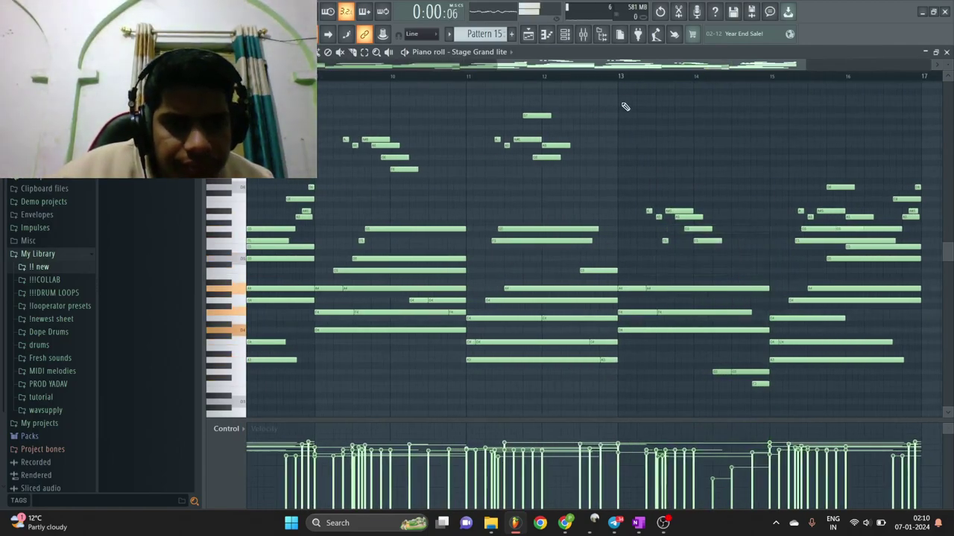
pyautogui.click(620, 76)
pyautogui.press('space')
pyautogui.scroll(-3, 665, 183)
pyautogui.scroll(3, 704, 238)
pyautogui.press('space')
pyautogui.scroll(2, 648, 265)
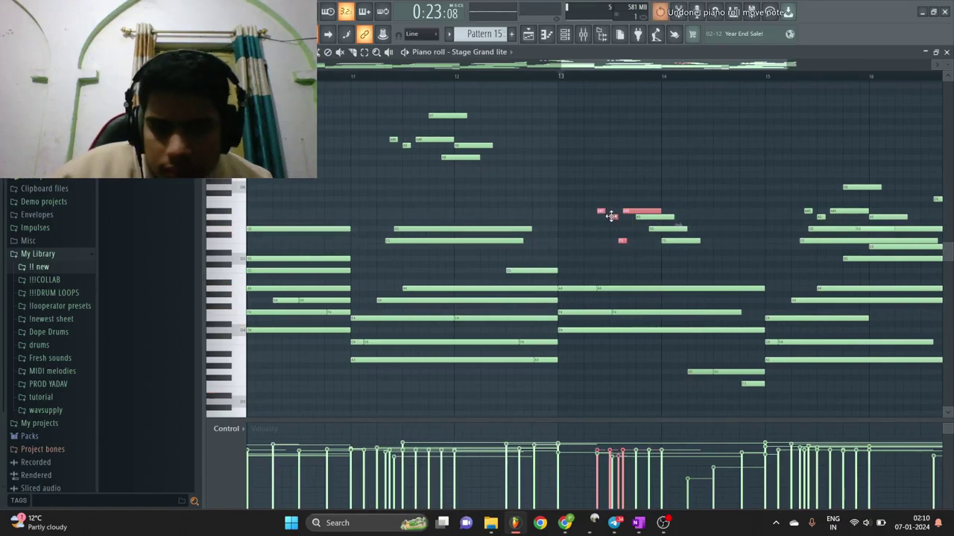
pyautogui.press('space')
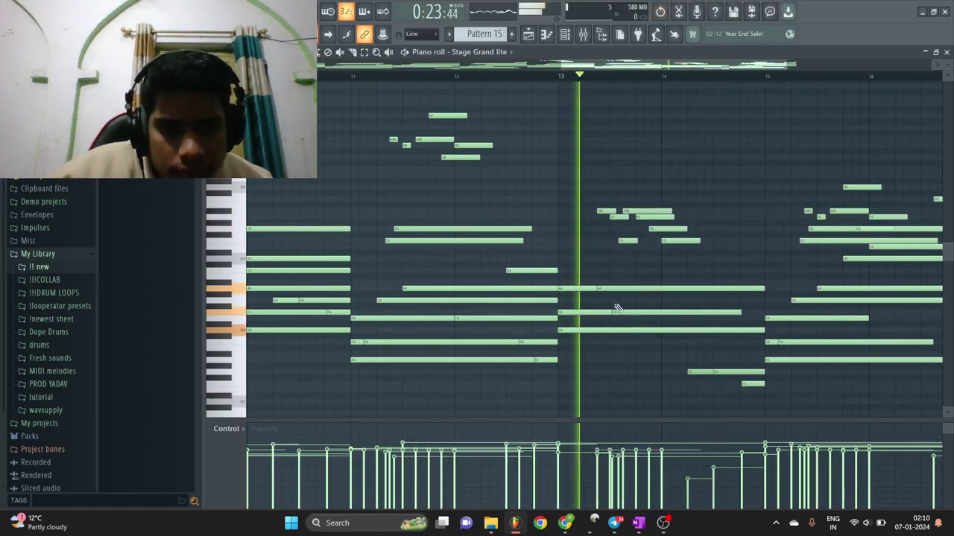
# Delete the repeated A4 and F4 notes in bars 13 and 14 and extend the remaining A4 and F4 to around bar 14.
pyautogui.rightClick(626, 289)
pyautogui.hotkey('ctrl', 'z')
pyautogui.press('space')
pyautogui.rightClick(646, 313)
pyautogui.rightClick(630, 289)
pyautogui.press('space')
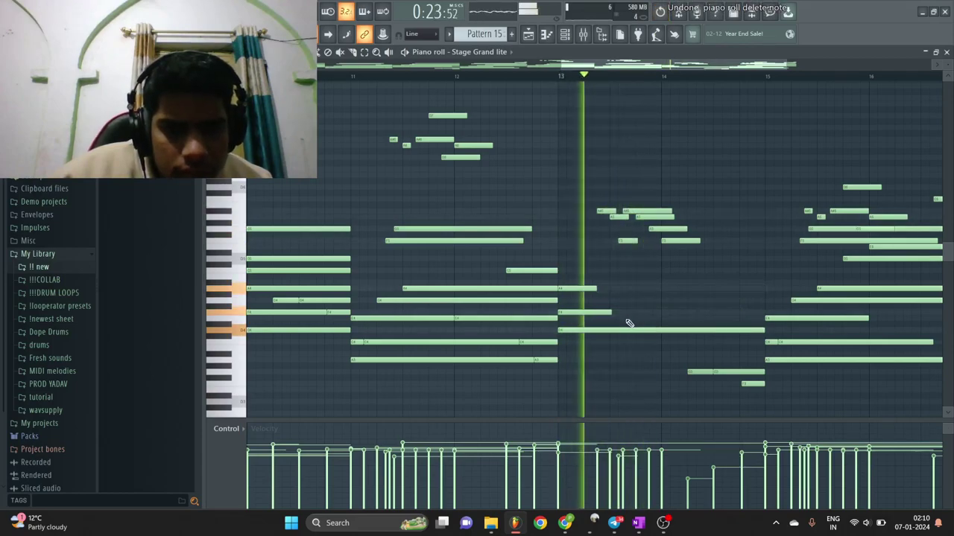
pyautogui.moveTo(659, 298); pyautogui.dragTo(659, 299)
pyautogui.click(663, 300)
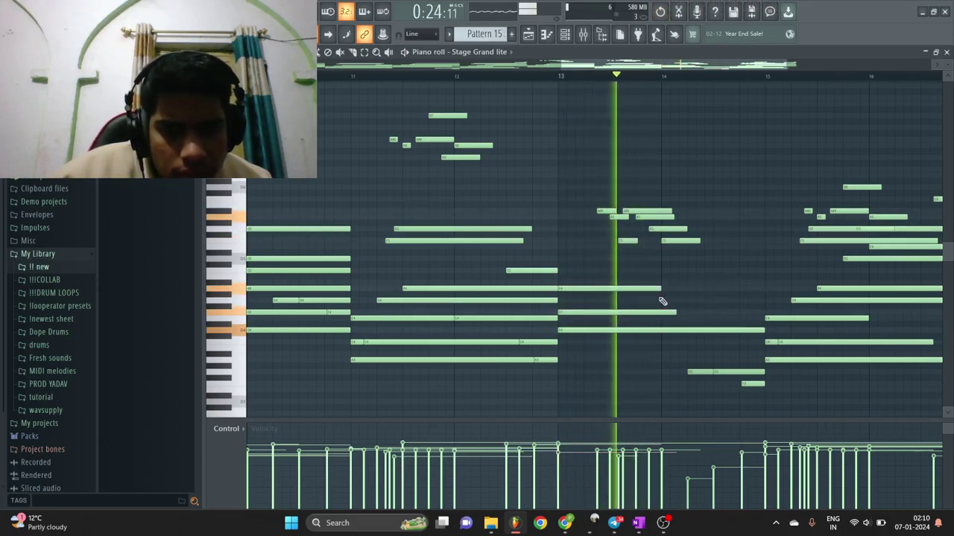
# Delete the short F5 note in bar 13 and play back bars 13 and 14.
pyautogui.scroll(-3, 674, 307)
pyautogui.scroll(2, 726, 322)
pyautogui.press('space')
pyautogui.press('space')
pyautogui.scroll(2, 691, 272)
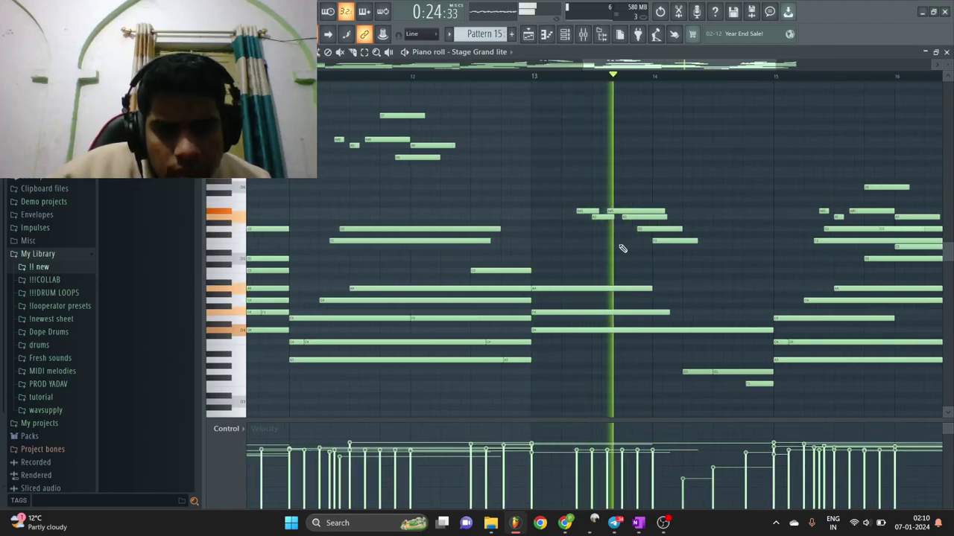
pyautogui.scroll(-2, 621, 249)
pyautogui.scroll(2, 709, 315)
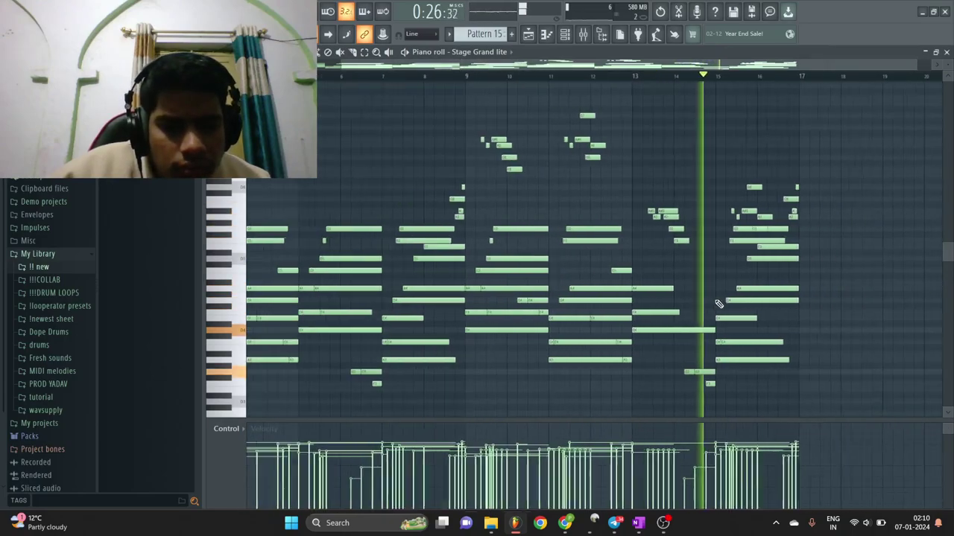
# Delete the short C4 note at the start of bar 15, restoring the longer C4 that follows it.
pyautogui.scroll(1, 825, 293)
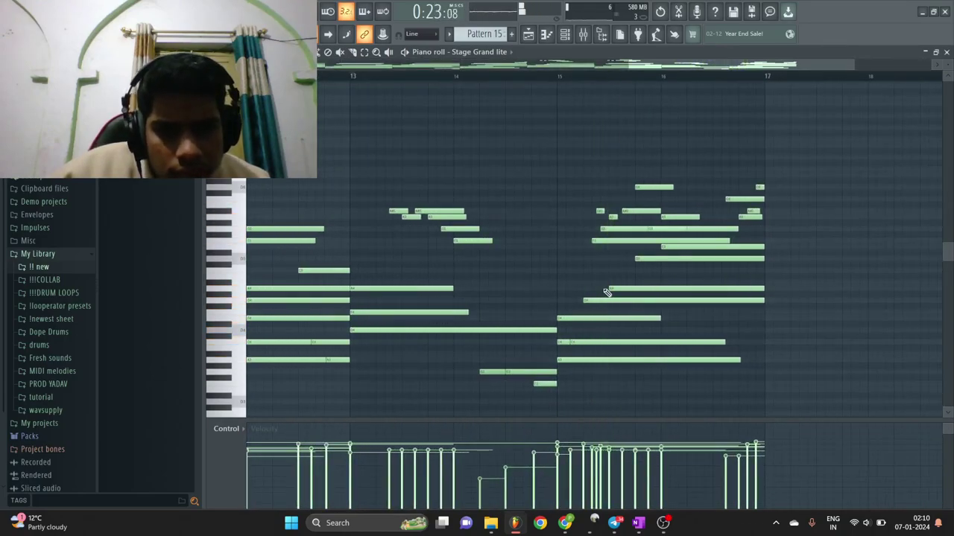
pyautogui.rightClick(603, 344)
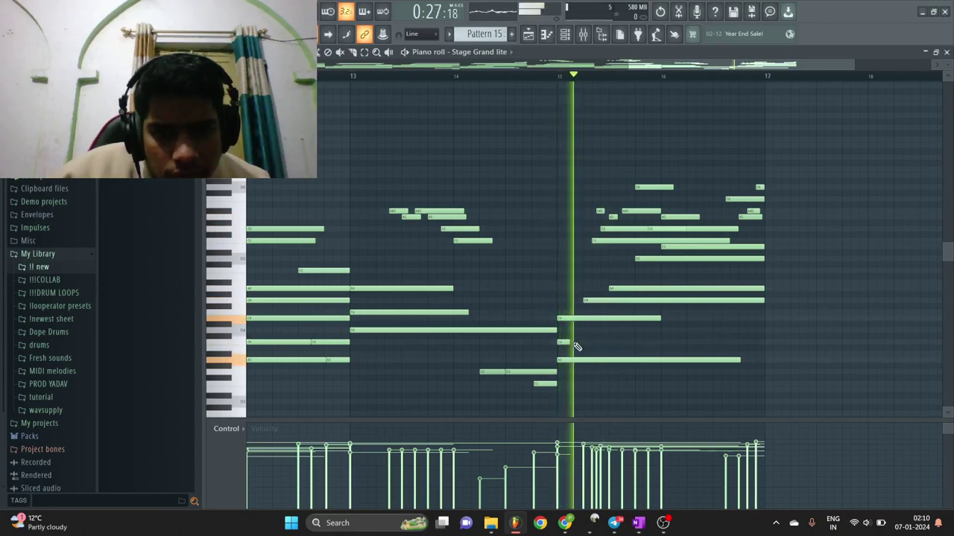
pyautogui.rightClick(564, 344)
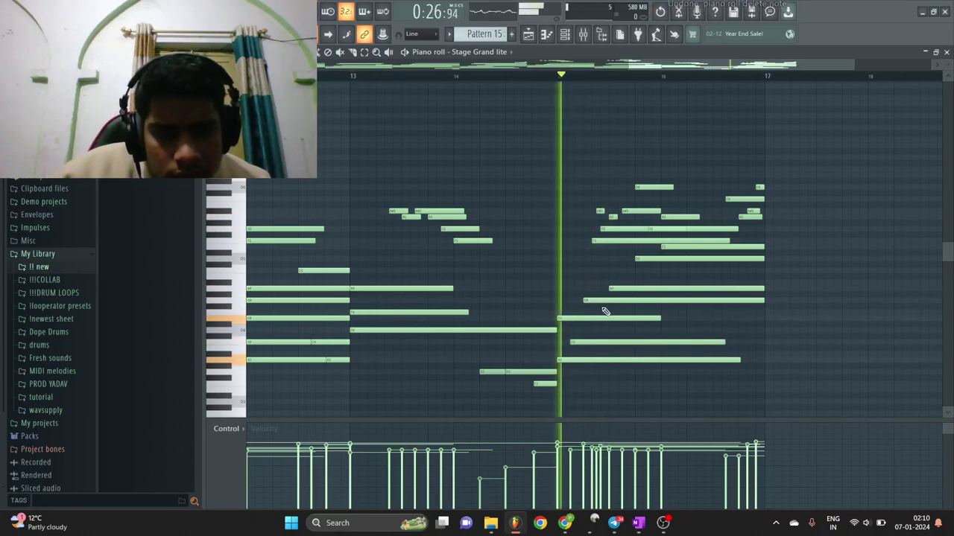
pyautogui.press('space')
pyautogui.press('space')
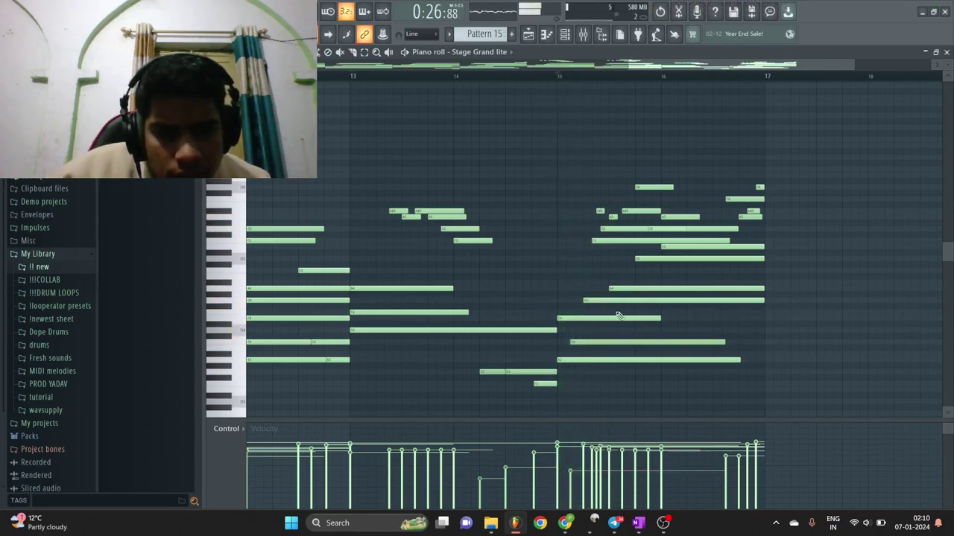
# Delete the long F5, G5, D5 and E5 chord notes in bars 15 and 16.
pyautogui.rightClick(632, 241)
pyautogui.press('space')
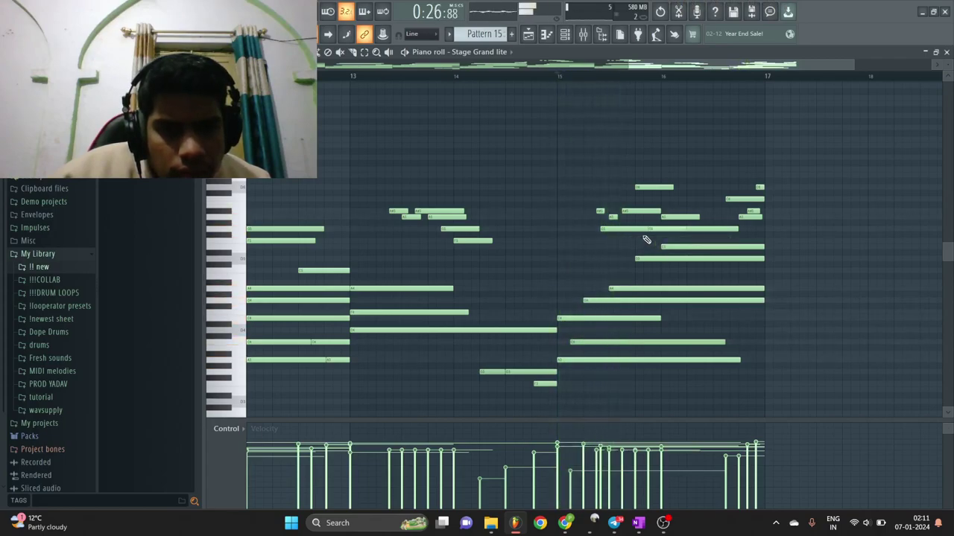
pyautogui.rightClick(642, 230)
pyautogui.press('space')
pyautogui.rightClick(650, 259)
pyautogui.rightClick(687, 246)
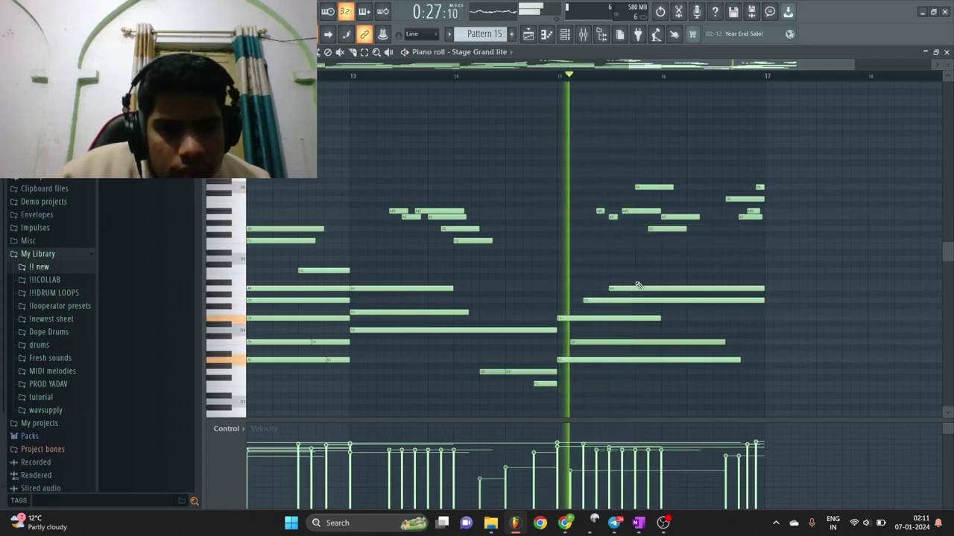
# Delete the A4 note in bars 15 and 16 and lengthen the first three notes of the run in bar 15.
pyautogui.press('space')
pyautogui.press('space')
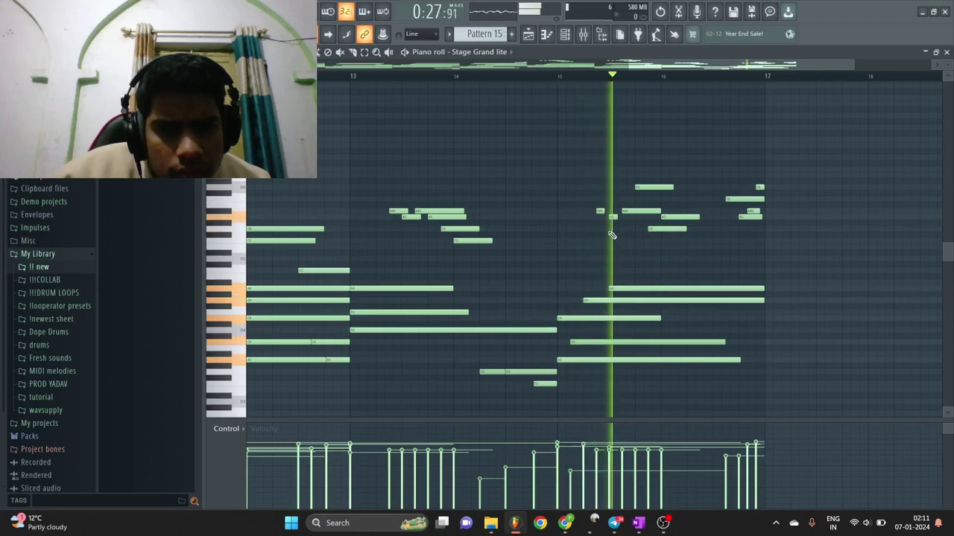
pyautogui.press('space')
pyautogui.press('space')
pyautogui.rightClick(645, 288)
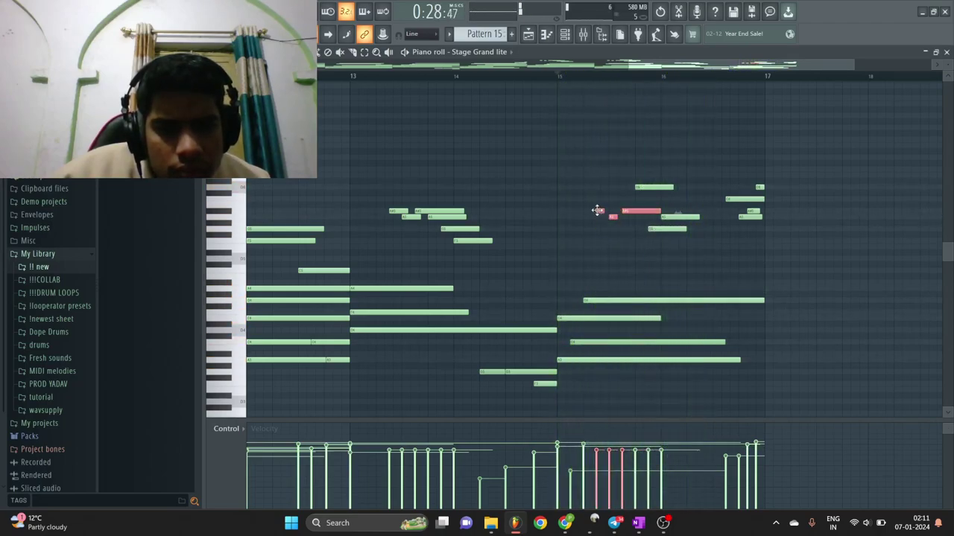
pyautogui.press('space')
# Place Pattern 4 on Track 2 of the playlist, spanning from bar 17 to bar 29.
pyautogui.scroll(-5, 645, 249)
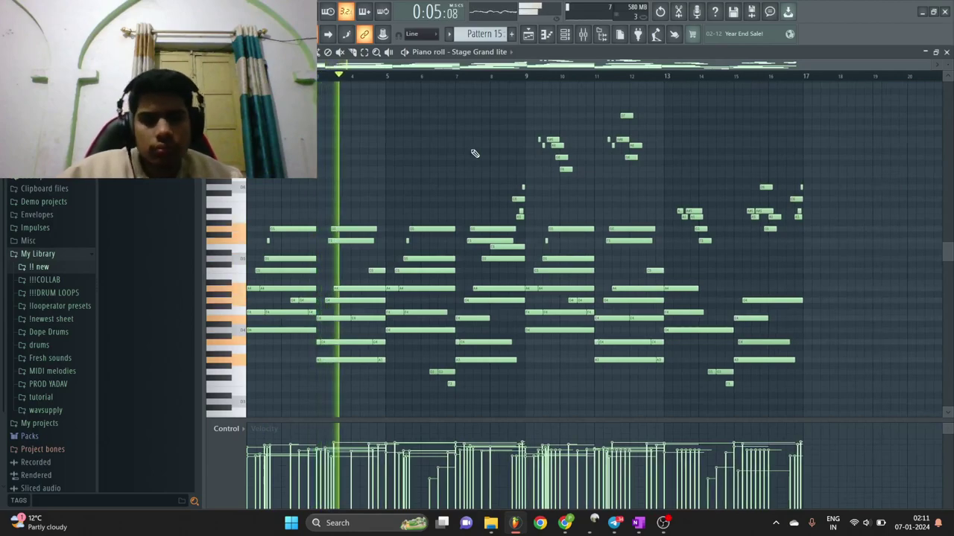
pyautogui.press('F5')
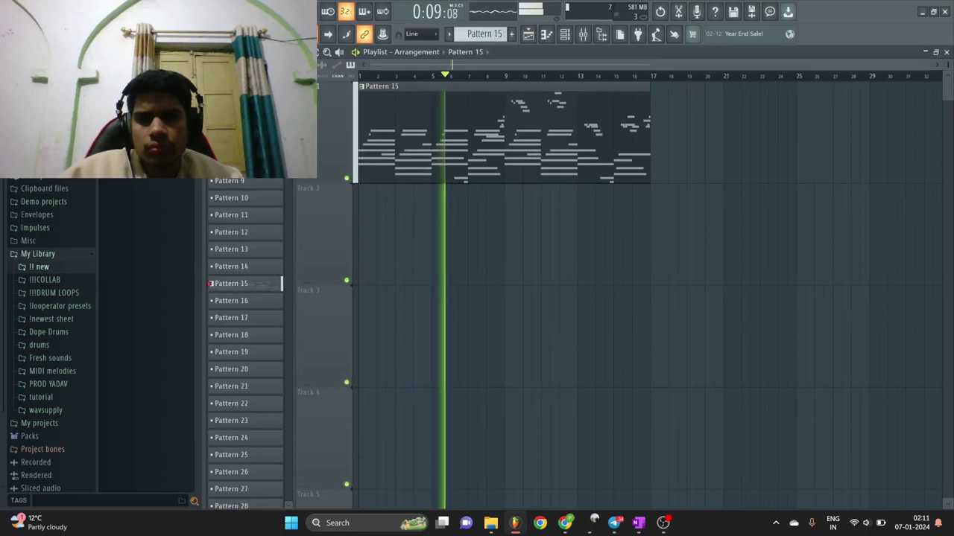
pyautogui.click(650, 239)
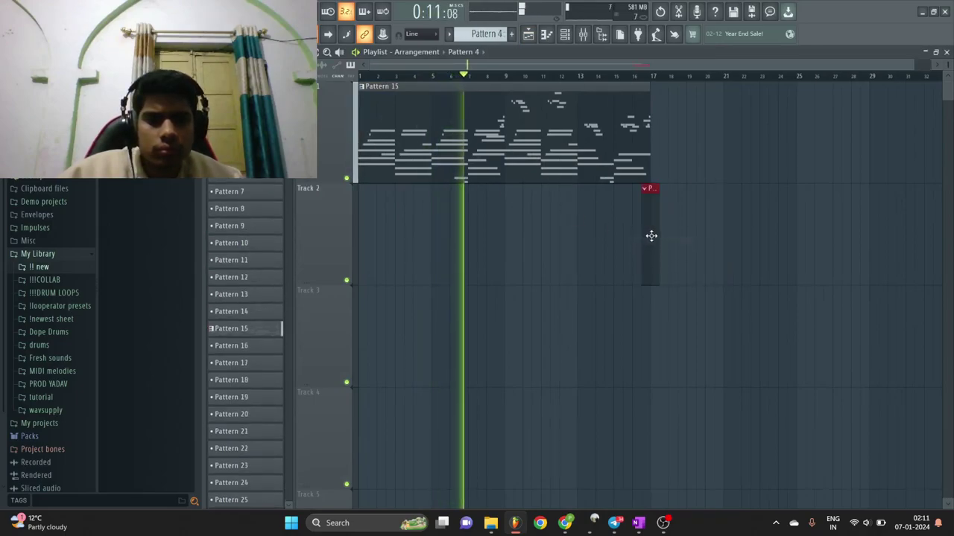
pyautogui.moveTo(663, 239); pyautogui.dragTo(874, 238)
pyautogui.press('space')
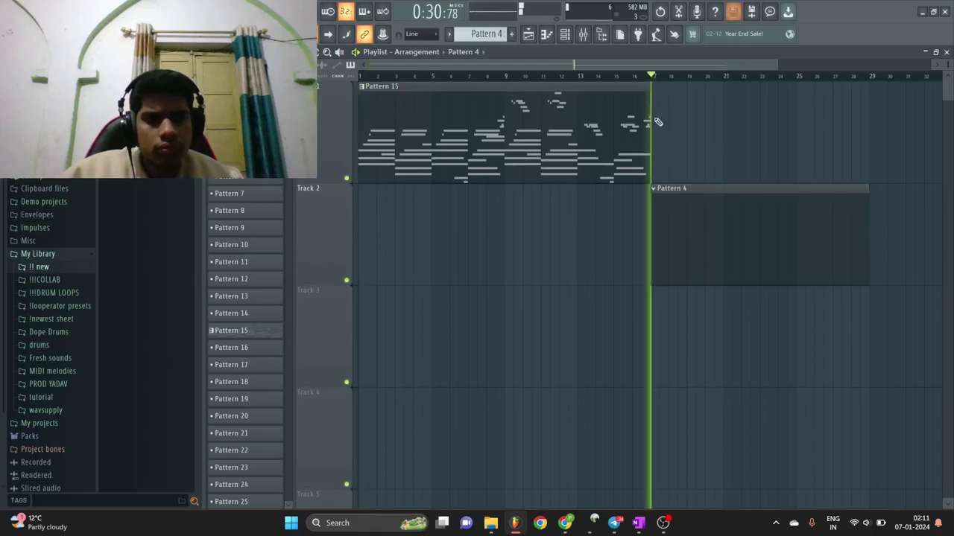
# Clear Pattern 4's Stage Grand lite piano roll and draw D5-G5-A#5 and C5-E5-A5 chords with C6 and D6 above.
pyautogui.doubleClick(683, 229)
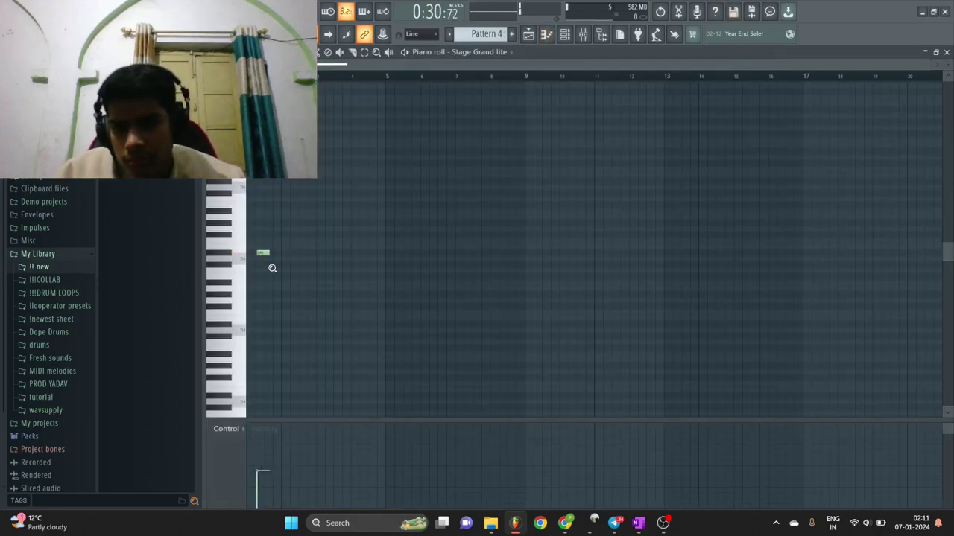
pyautogui.keyDown('ctrl'); pyautogui.rightClick(272, 268); pyautogui.keyUp('ctrl')
pyautogui.rightClick(298, 249)
pyautogui.click(254, 262)
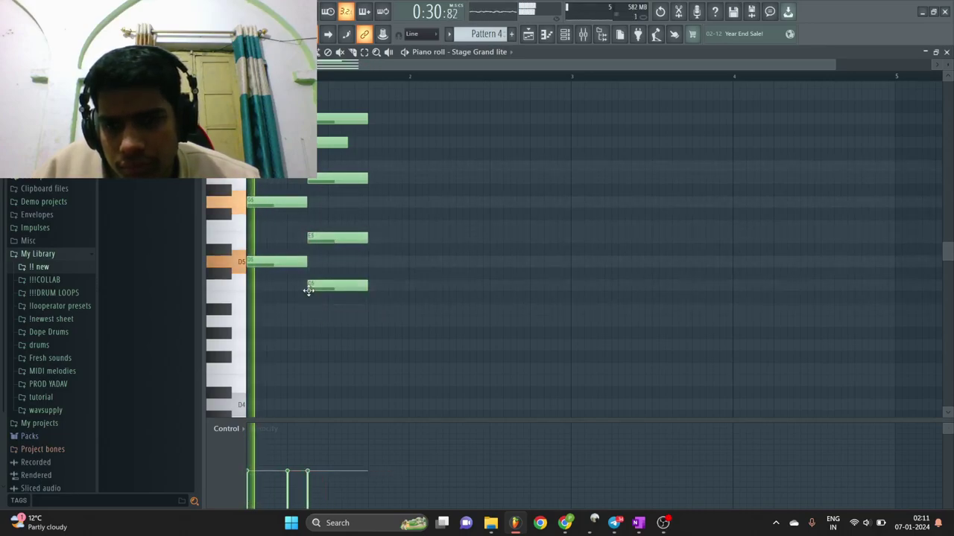
# Repeat the D5, G5 and A#5 chord after the second chord and extend it to the start of bar 3.
pyautogui.hotkey('ctrl', 'b')
pyautogui.hotkey('ctrl', 'd')
pyautogui.rightClick(407, 286)
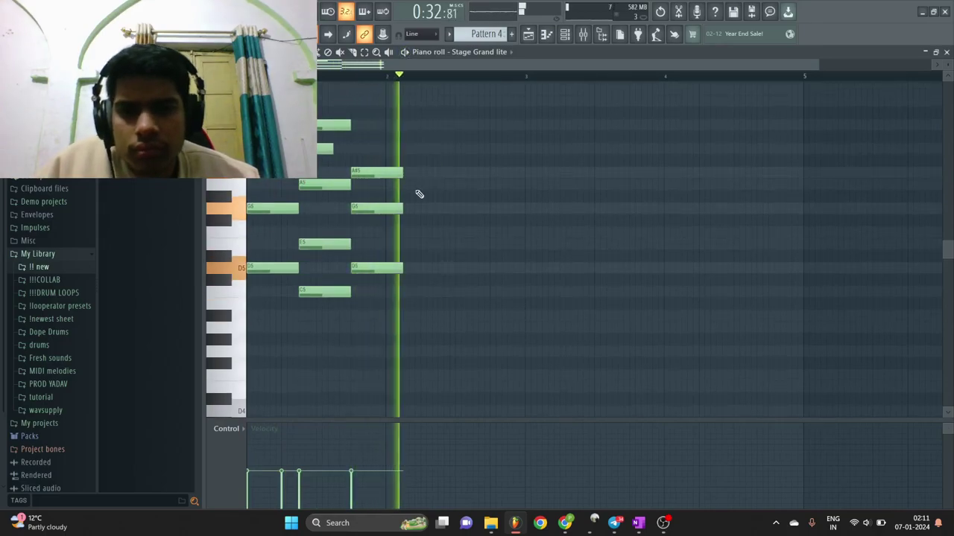
pyautogui.moveTo(405, 156); pyautogui.dragTo(378, 310)
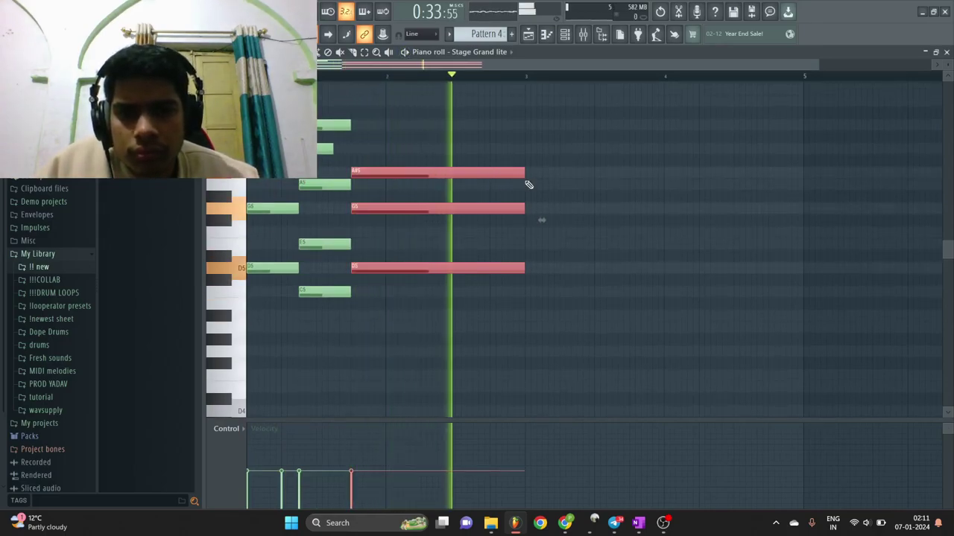
pyautogui.press('space')
pyautogui.hotkey('ctrl', 'd')
# Raise the velocities of the Pattern 4 notes in a slope descending from the first chord to the last.
pyautogui.scroll(2, 526, 187)
pyautogui.scroll(-2, 526, 188)
pyautogui.moveTo(497, 335); pyautogui.dragTo(200, 302)
pyautogui.hotkey('ctrl', 'd')
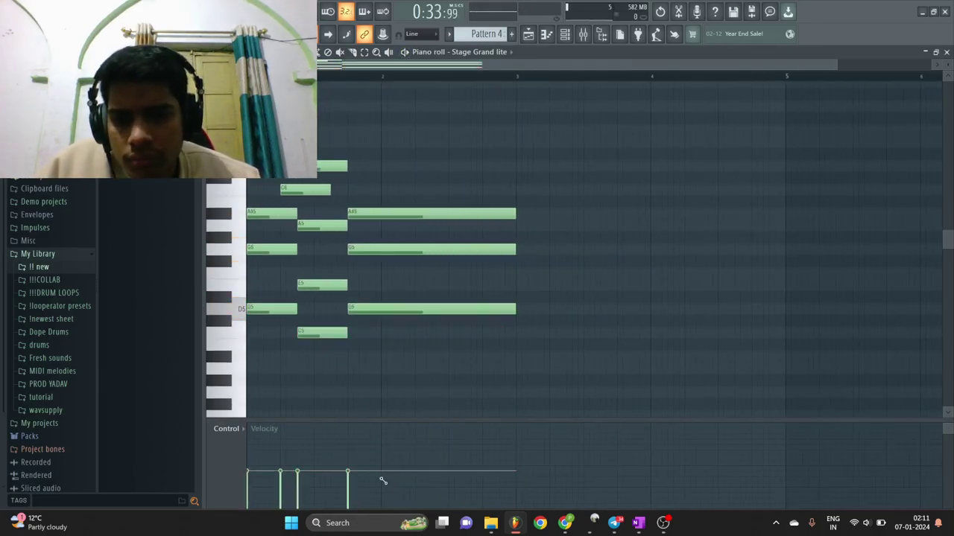
pyautogui.moveTo(350, 454); pyautogui.dragTo(281, 453)
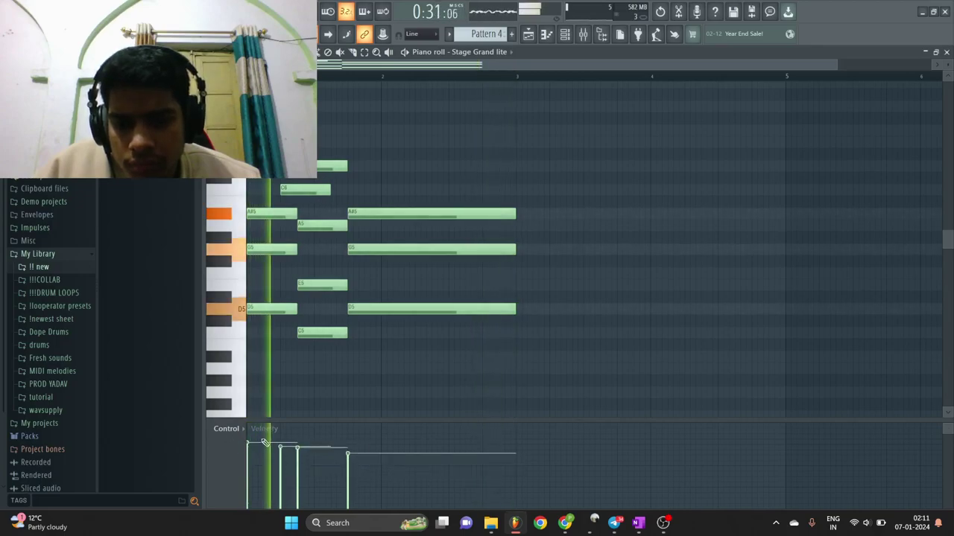
# Lower the sloping velocities of the notes and add the chords' lowest notes an octave down at D4, C4 and D4.
pyautogui.moveTo(366, 465); pyautogui.dragTo(246, 450)
pyautogui.press('space')
pyautogui.scroll(-1, 391, 366)
pyautogui.moveTo(394, 364); pyautogui.dragTo(234, 437)
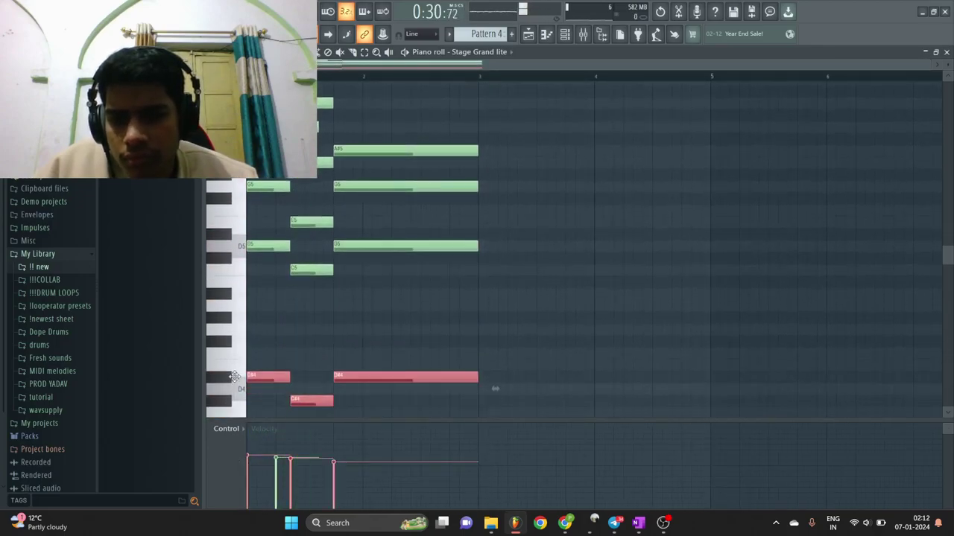
pyautogui.moveTo(496, 390); pyautogui.dragTo(496, 400)
pyautogui.press('space')
pyautogui.hotkey('ctrl', 'd')
pyautogui.scroll(3, 310, 366)
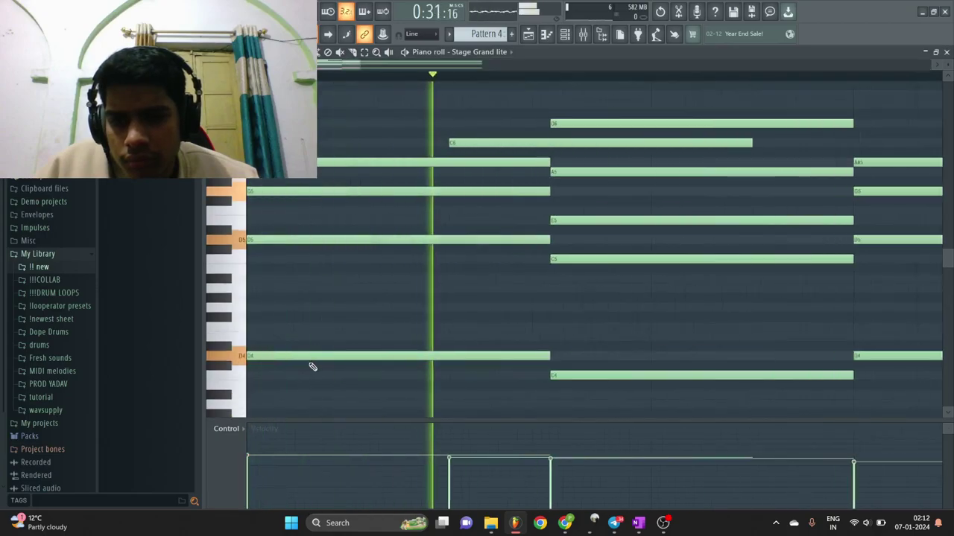
pyautogui.scroll(-2, 641, 398)
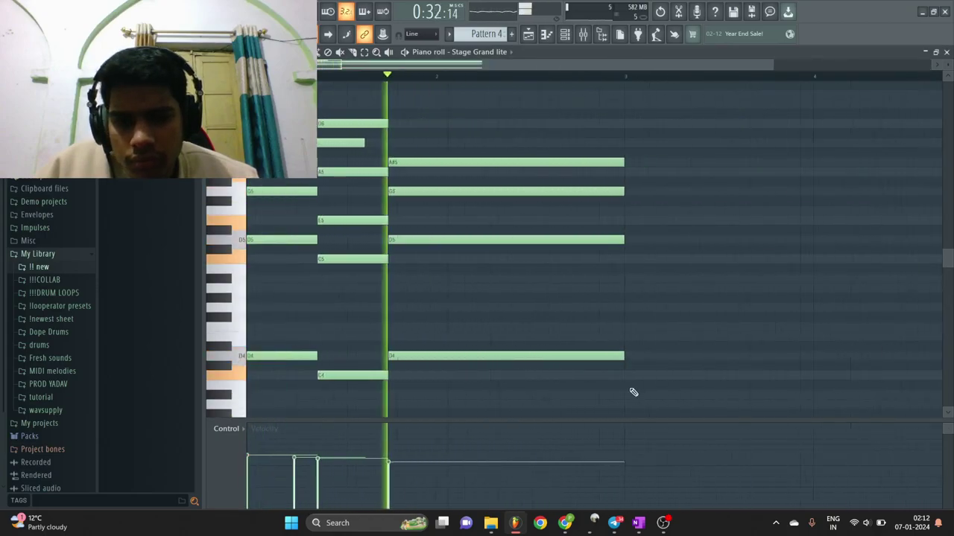
pyautogui.click(474, 259)
pyautogui.press('space')
pyautogui.click(517, 288)
pyautogui.rightClick(519, 287)
pyautogui.rightClick(520, 260)
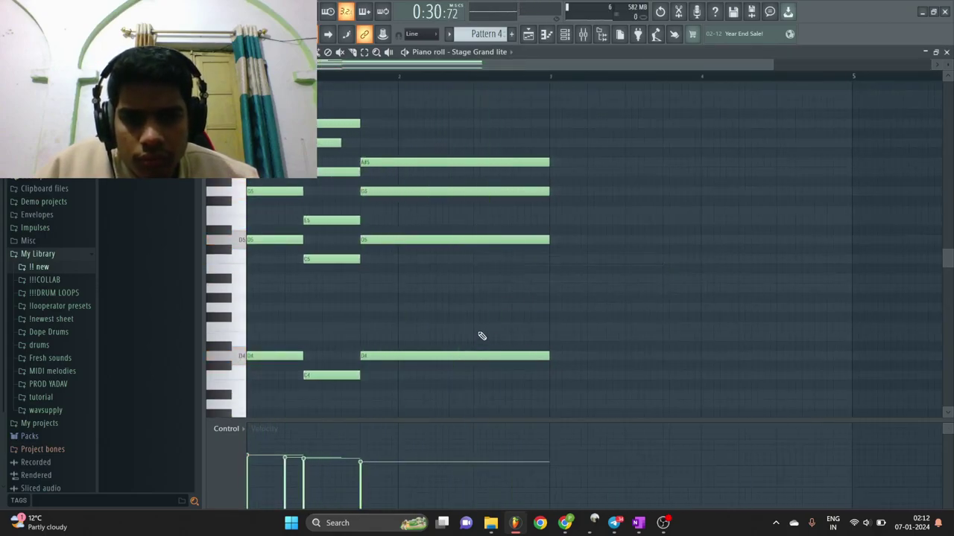
# Draw F4 and E4 notes at the end of bar 2 and duplicate the two-bar part up to bar 5.
pyautogui.moveTo(566, 361); pyautogui.dragTo(533, 323)
pyautogui.press('space')
pyautogui.moveTo(691, 358); pyautogui.dragTo(548, 337)
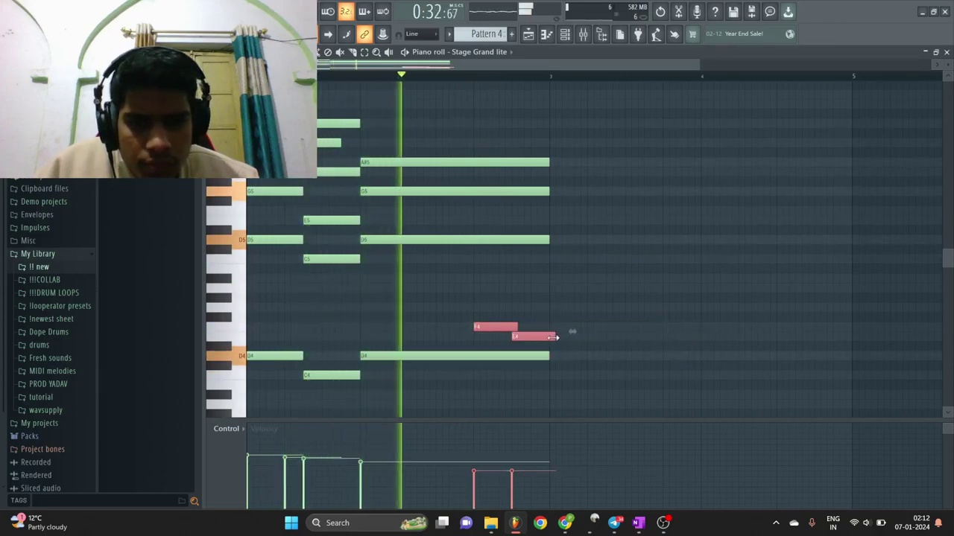
pyautogui.hotkey('ctrl', 'd')
pyautogui.hotkey('ctrl', 'b')
pyautogui.scroll(-1, 568, 330)
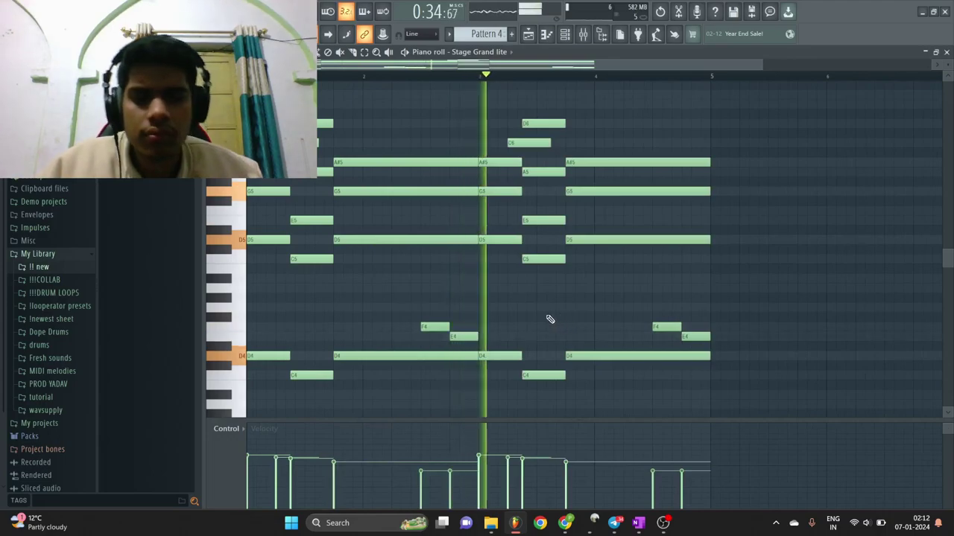
# Overlap the F4 and E4 in bar 2 with an A4 following, and replace the bar 4 pair with F5, E5 and C5.
pyautogui.scroll(2, 452, 348)
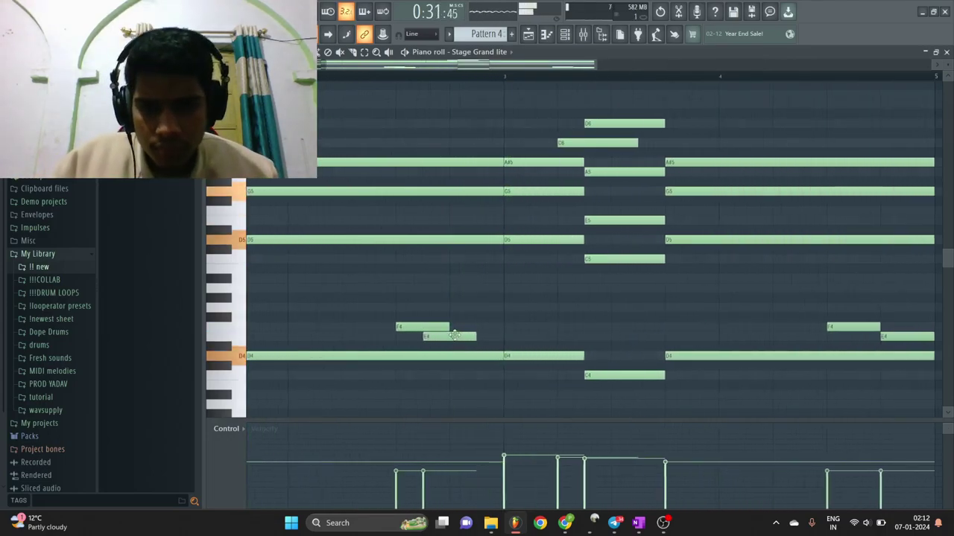
pyautogui.scroll(-3, 456, 278)
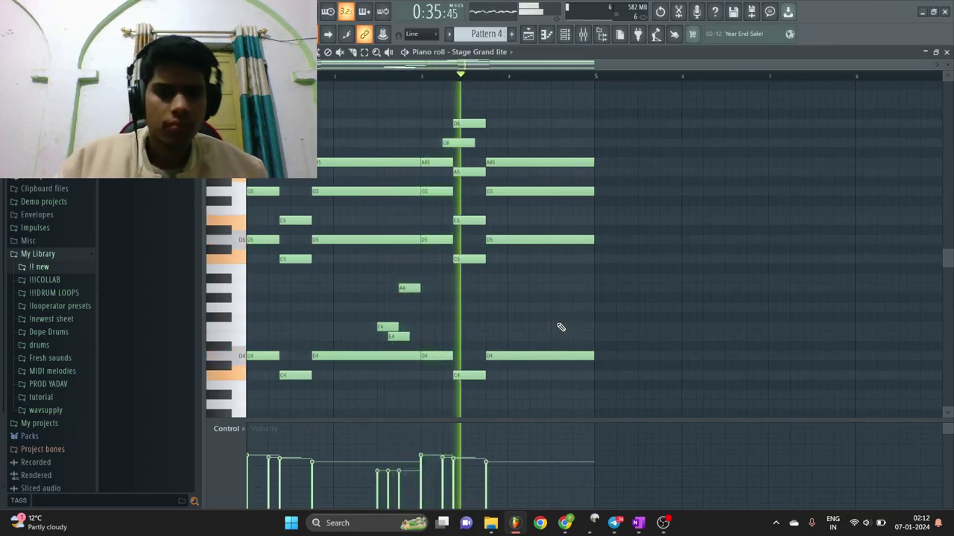
pyautogui.scroll(2, 564, 264)
pyautogui.click(544, 210)
pyautogui.click(563, 220)
pyautogui.click(593, 258)
pyautogui.scroll(-2, 587, 259)
pyautogui.press('space')
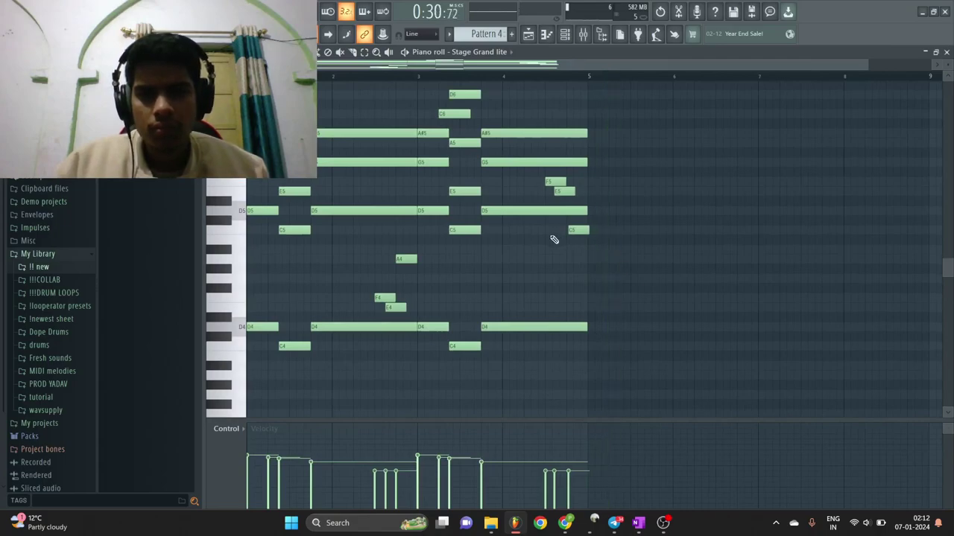
pyautogui.scroll(1, 481, 179)
pyautogui.scroll(3, 318, 147)
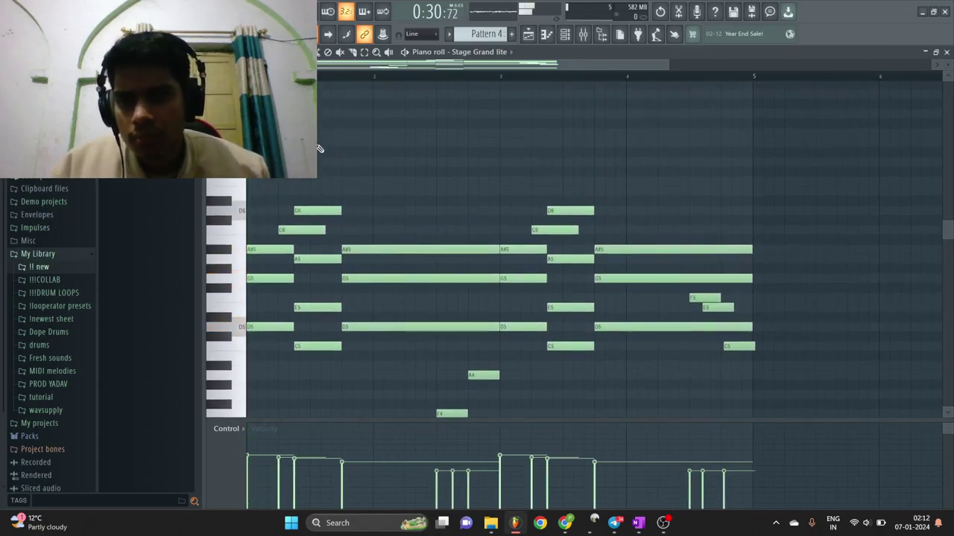
pyautogui.click(321, 143)
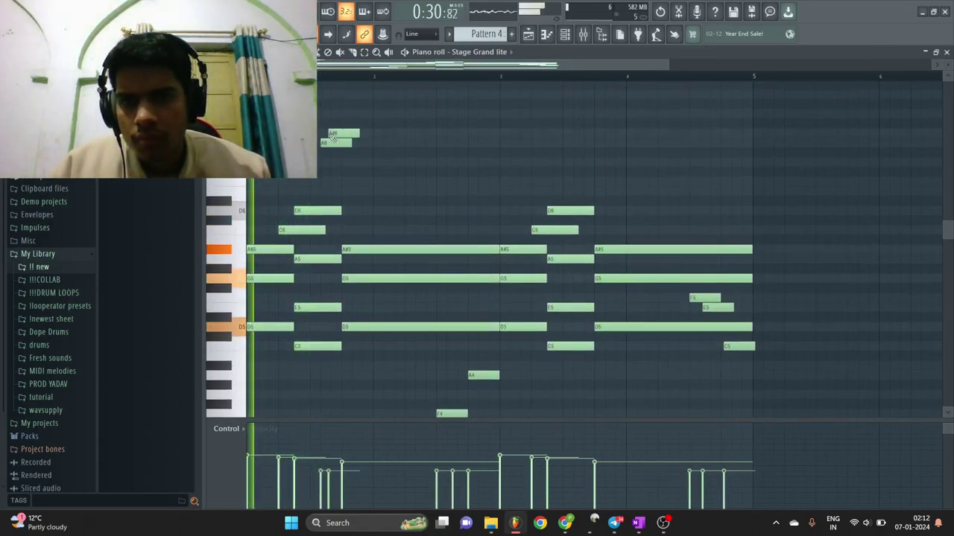
pyautogui.press('space')
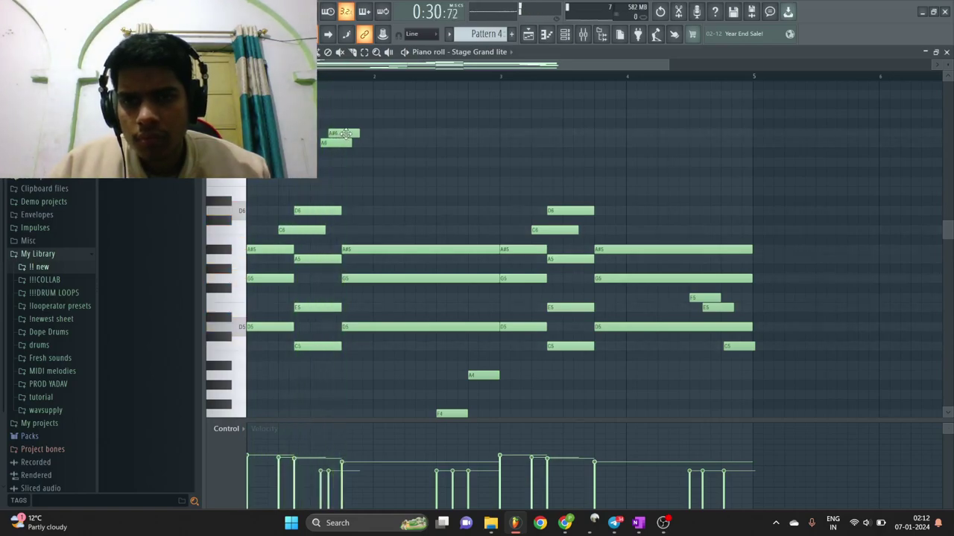
pyautogui.scroll(-1, 370, 144)
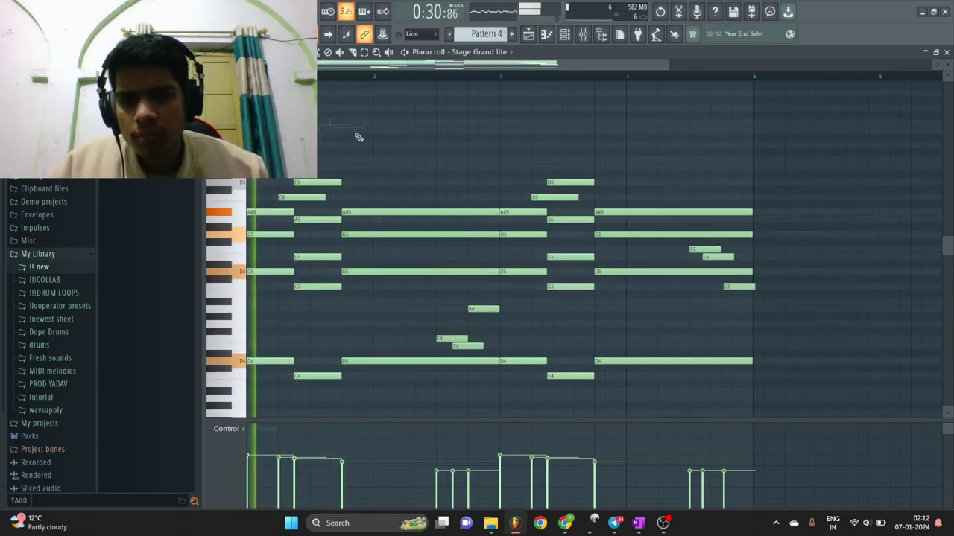
# Add two short A5 notes in bar 2, one before the F4 and one above the A4.
pyautogui.scroll(2, 345, 220)
pyautogui.click(460, 219)
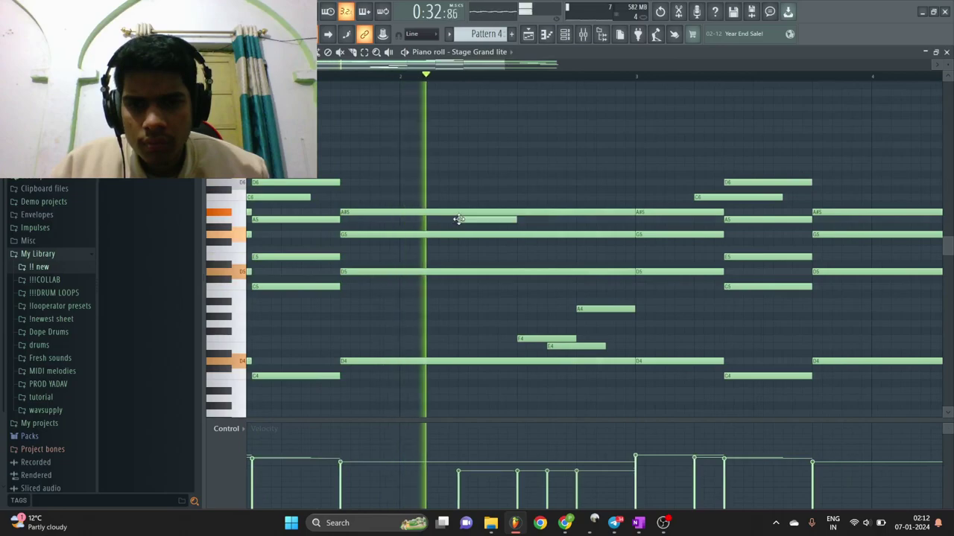
pyautogui.click(578, 220)
pyautogui.rightClick(587, 222)
pyautogui.press('space')
pyautogui.click(577, 219)
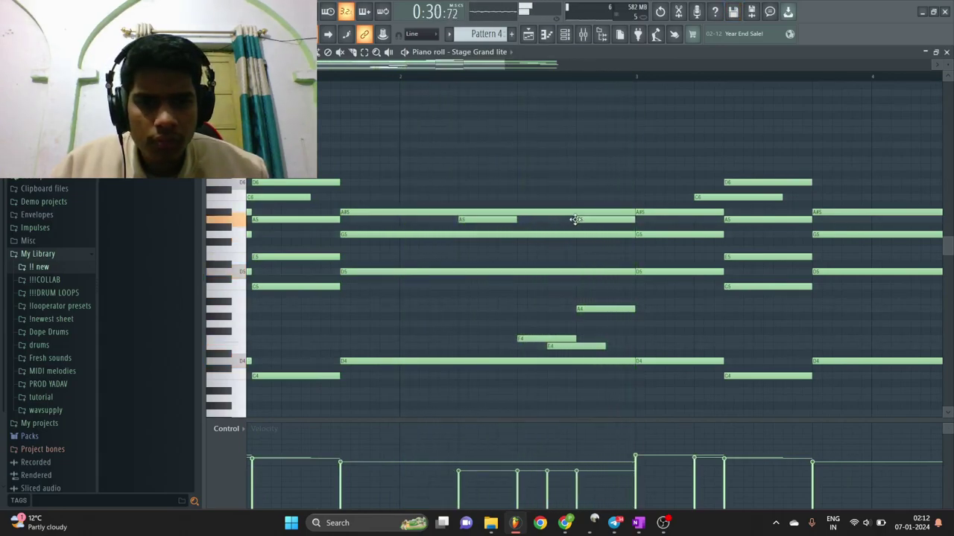
# Raise the velocities of the two A5 notes in bar 2 in a slope descending from the first to the second.
pyautogui.scroll(-3, 581, 224)
pyautogui.moveTo(453, 223); pyautogui.dragTo(396, 229)
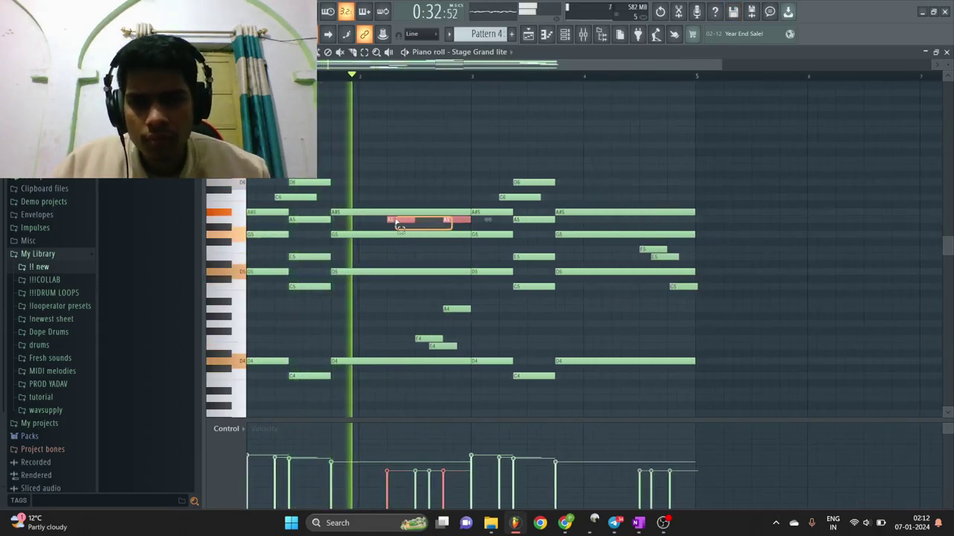
pyautogui.moveTo(445, 464); pyautogui.dragTo(385, 449)
pyautogui.keyDown('ctrl'); pyautogui.click(419, 409); pyautogui.keyUp('ctrl')
pyautogui.scroll(-2, 453, 273)
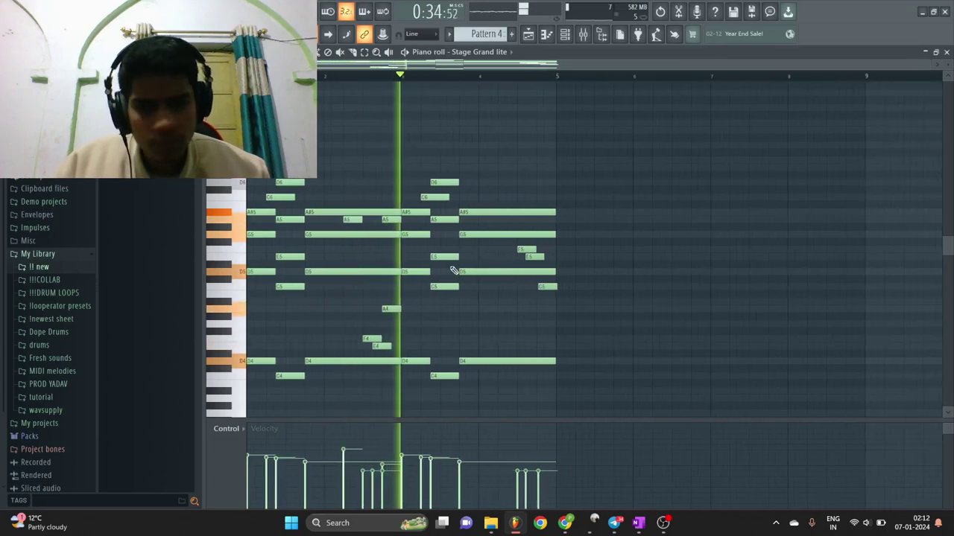
# Draw a rising E6, F6 and G6 run from the start of bar 4, with the G6 extended to bar 5.
pyautogui.scroll(3, 471, 257)
pyautogui.scroll(2, 483, 248)
pyautogui.click(488, 167)
pyautogui.click(514, 159)
pyautogui.click(488, 79)
pyautogui.click(555, 144)
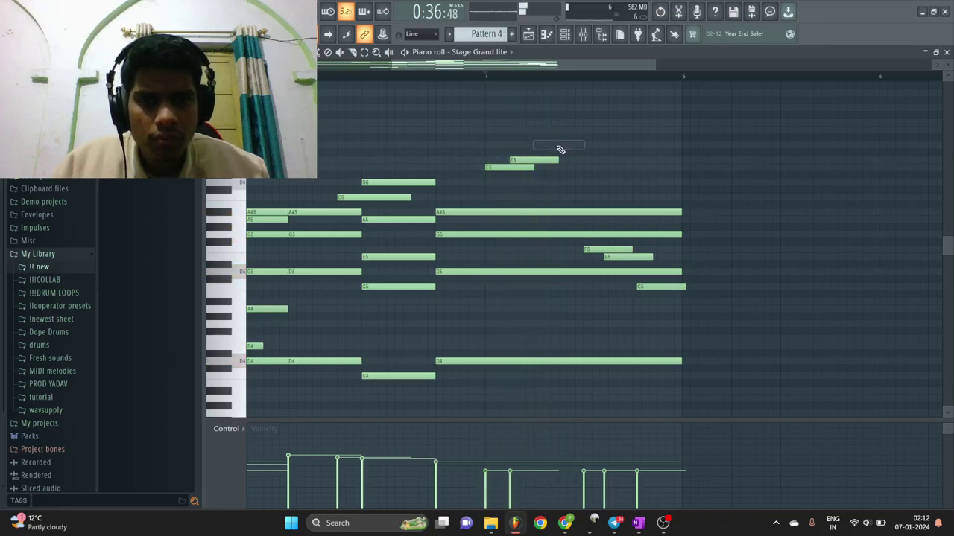
pyautogui.moveTo(555, 146); pyautogui.dragTo(679, 145)
pyautogui.press('space')
# Slope the velocities of the bar 4 runs downward and redraw the last C5 so it ends exactly at bar 5.
pyautogui.press('space')
pyautogui.moveTo(667, 296); pyautogui.dragTo(650, 280)
pyautogui.keyDown('ctrl'); pyautogui.keyDown('shift'); pyautogui.click(611, 249); pyautogui.keyUp('shift'); pyautogui.keyUp('ctrl')
pyautogui.moveTo(647, 483); pyautogui.dragTo(545, 446)
pyautogui.hotkey('ctrl', 'd')
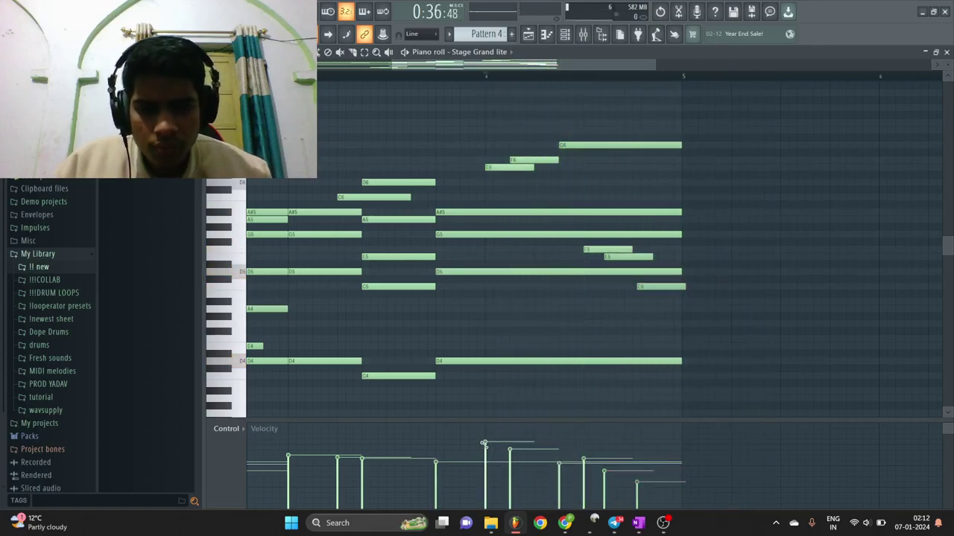
pyautogui.rightClick(654, 285)
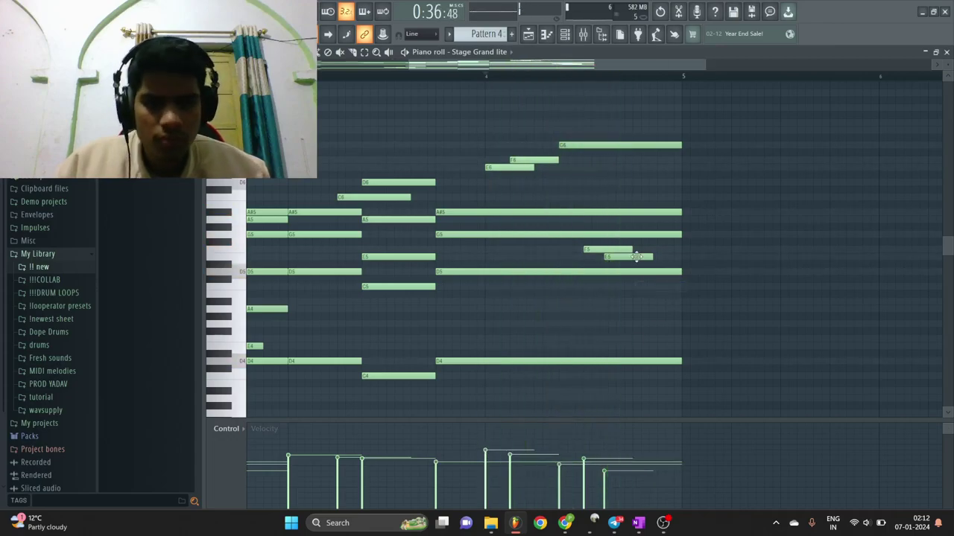
pyautogui.scroll(-5, 633, 284)
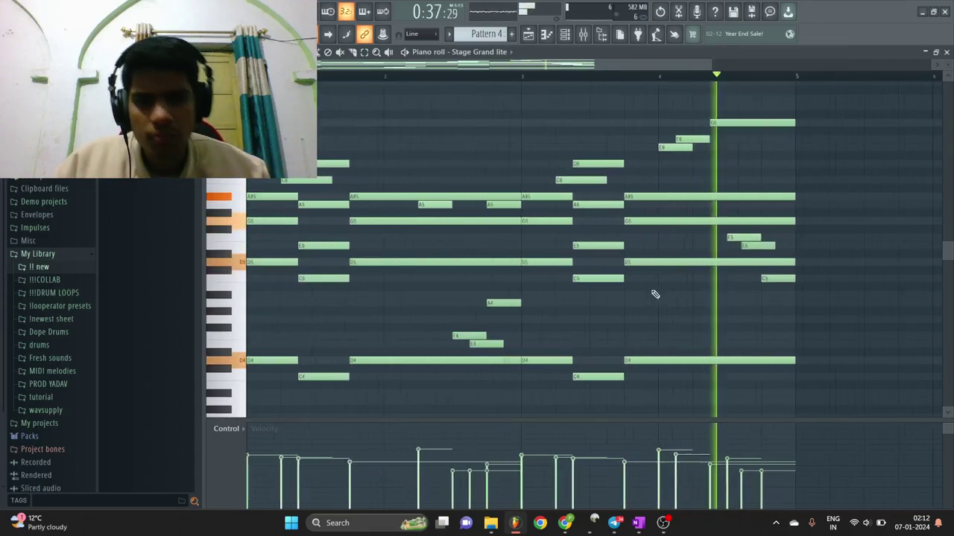
# Add short F6 notes early in bar 2 and in the second half of bar 3.
pyautogui.scroll(5, 360, 134)
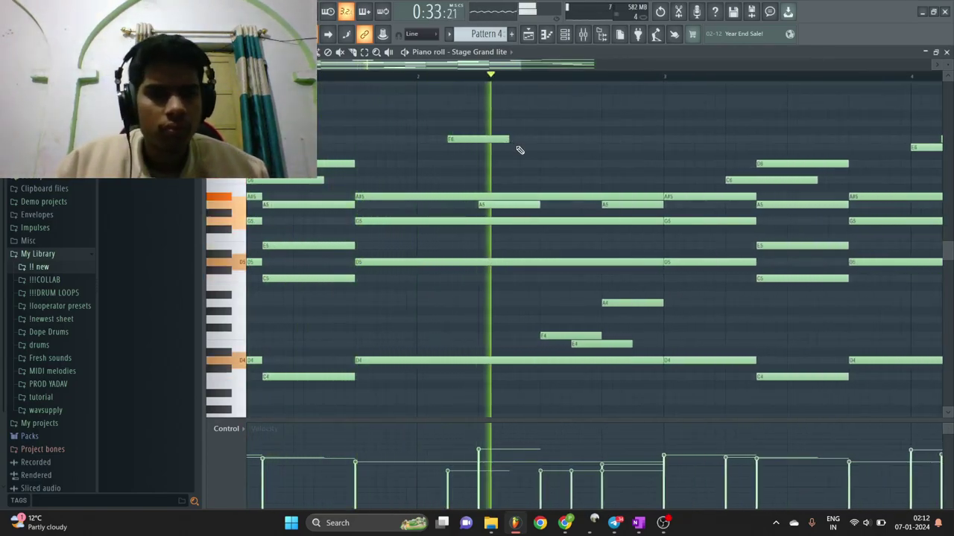
pyautogui.scroll(-6, 520, 152)
pyautogui.scroll(4, 452, 227)
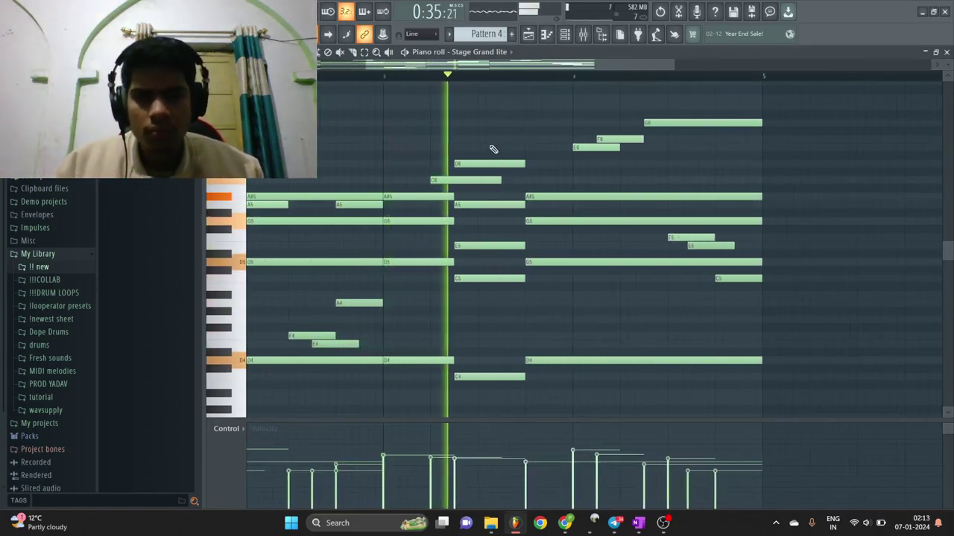
pyautogui.scroll(-4, 589, 155)
pyautogui.scroll(3, 572, 163)
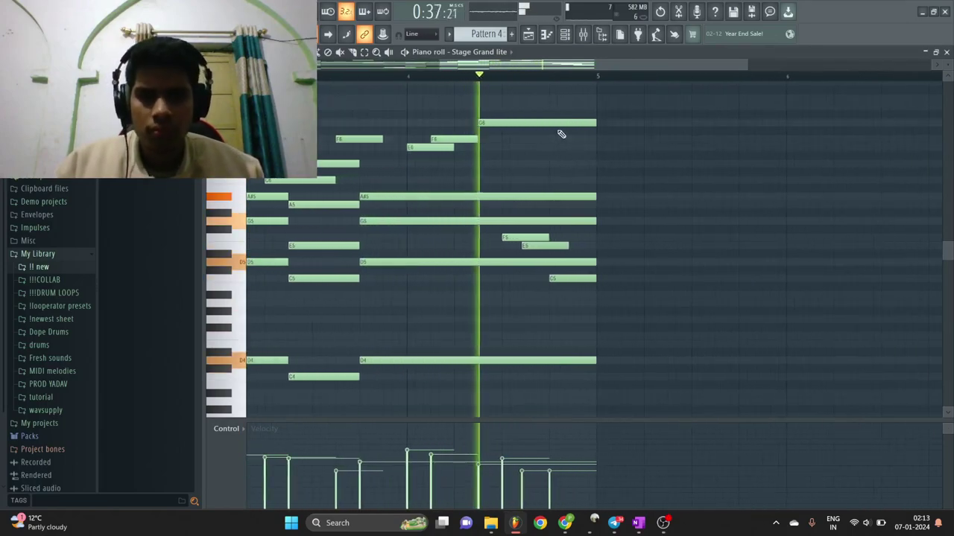
pyautogui.scroll(1, 576, 260)
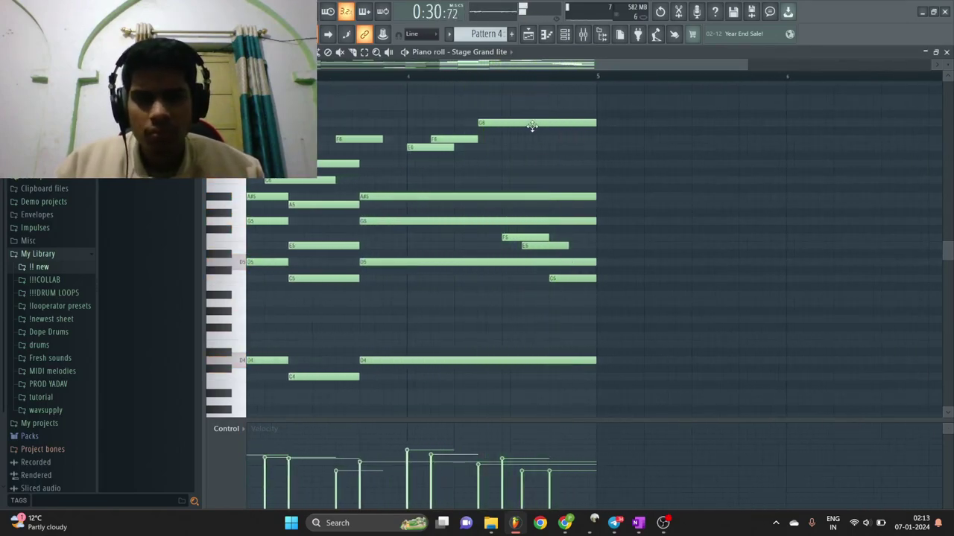
# Replace the G6 by stretching the bar 4 F6 toward bar 5, and raise the F5, E5 and C5 notes an octave.
pyautogui.press('space')
pyautogui.moveTo(477, 139); pyautogui.dragTo(593, 149)
pyautogui.press('space')
pyautogui.keyDown('ctrl'); pyautogui.rightClick(596, 151); pyautogui.keyUp('ctrl')
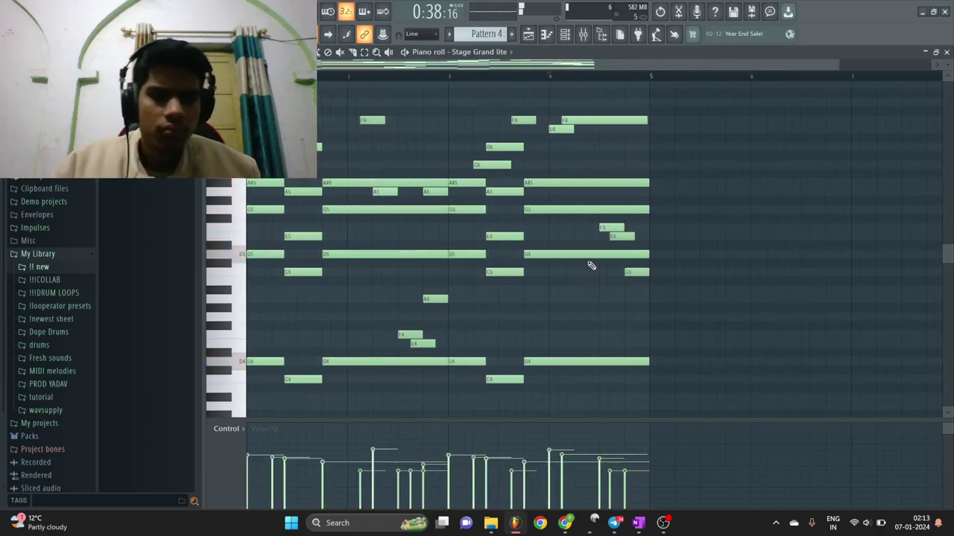
pyautogui.click(645, 291)
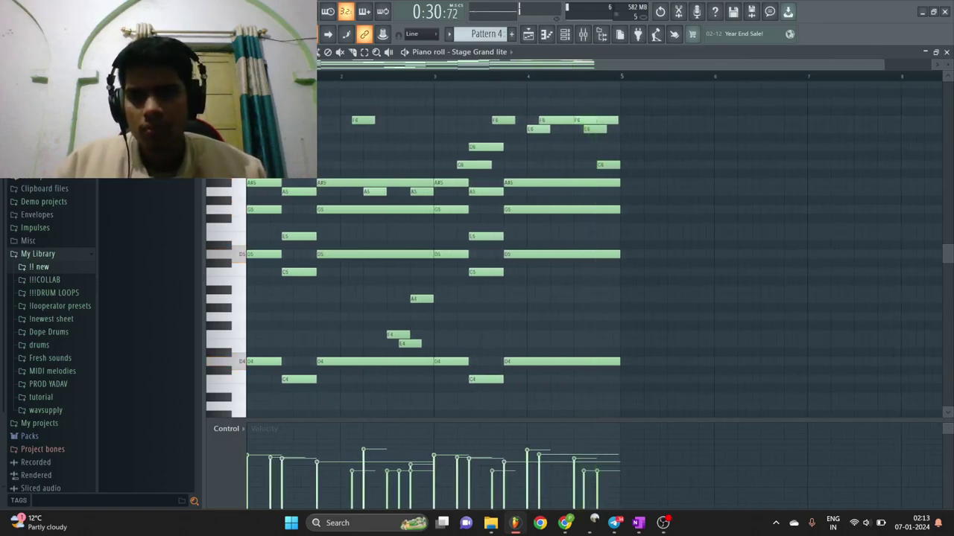
# Draw a long D6 at the start of bar 2 and duplicate the four-bar part up to bar 9.
pyautogui.scroll(3, 319, 145)
pyautogui.click(364, 147)
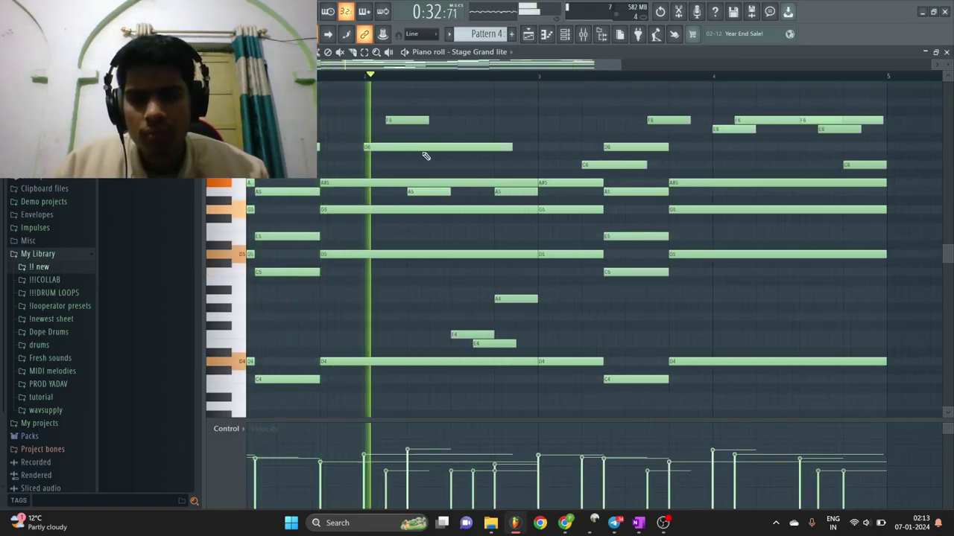
pyautogui.scroll(-2, 421, 151)
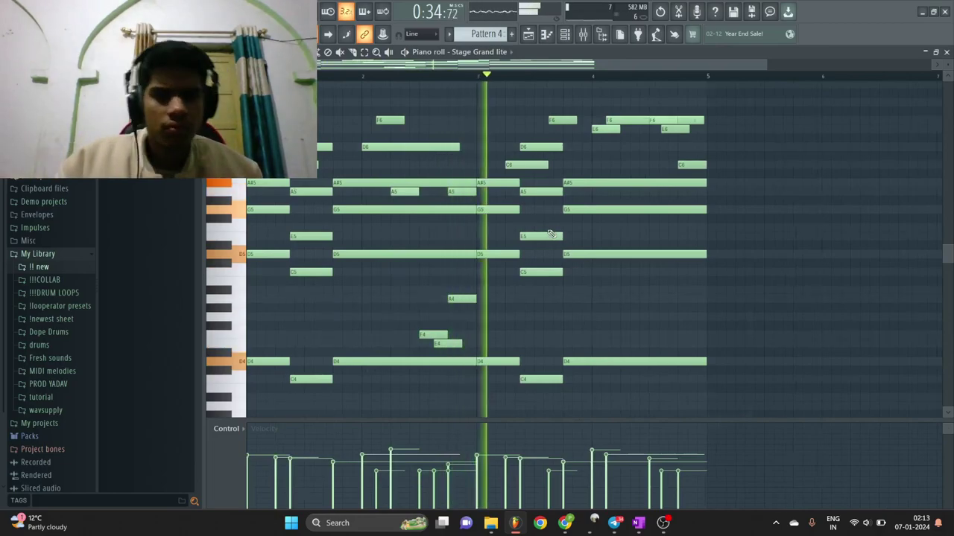
pyautogui.scroll(-1, 550, 233)
pyautogui.hotkey('ctrl', 'b')
pyautogui.click(684, 271)
pyautogui.scroll(-2, 680, 298)
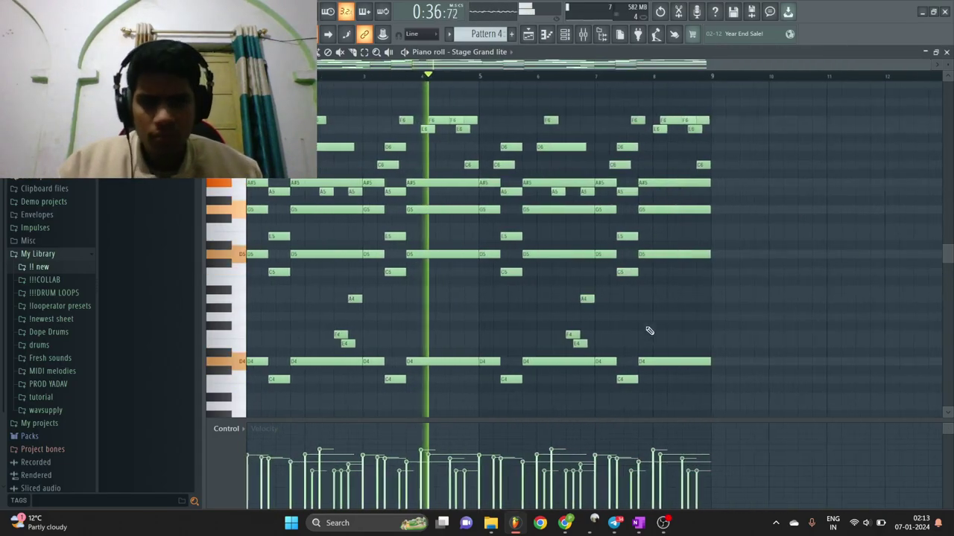
# Add a long G4 at the start of bar 6 and a long F4 at the start of bar 8.
pyautogui.scroll(3, 443, 296)
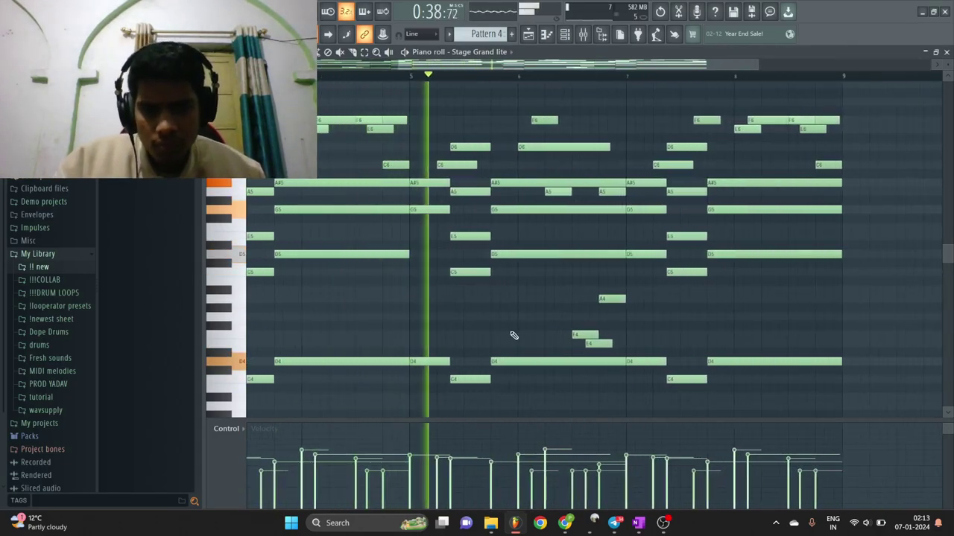
pyautogui.click(516, 316)
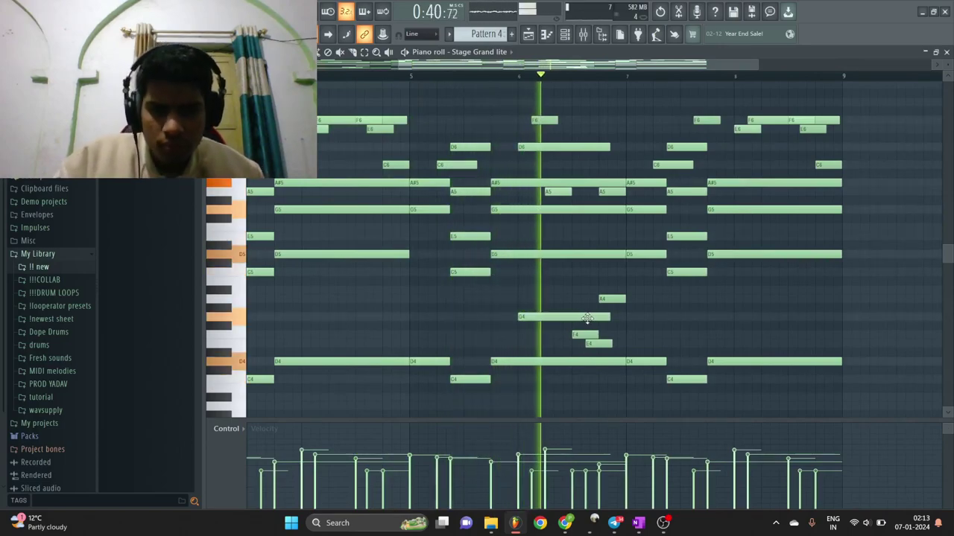
pyautogui.click(733, 317)
pyautogui.rightClick(734, 317)
pyautogui.hotkey('ctrl', 'z')
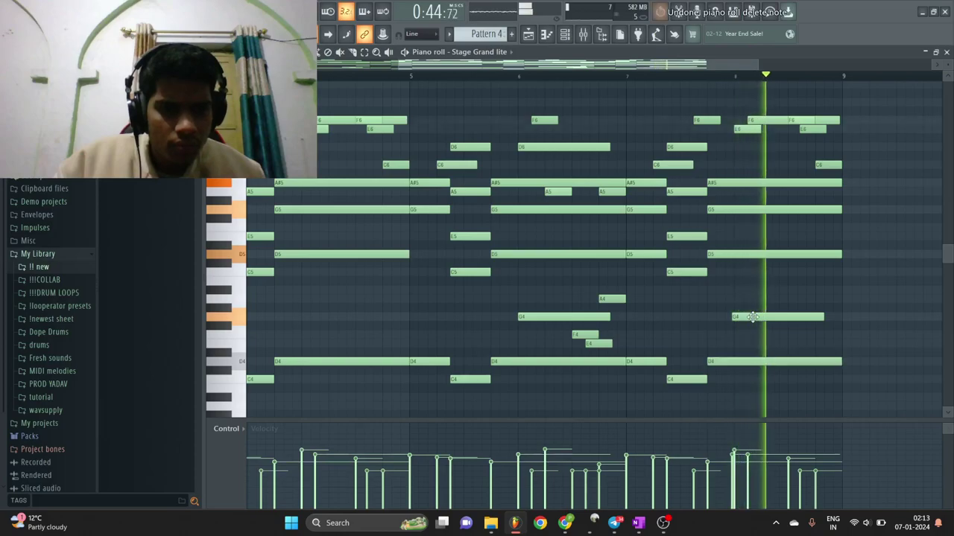
pyautogui.scroll(-2, 754, 345)
pyautogui.press('space')
pyautogui.click(718, 334)
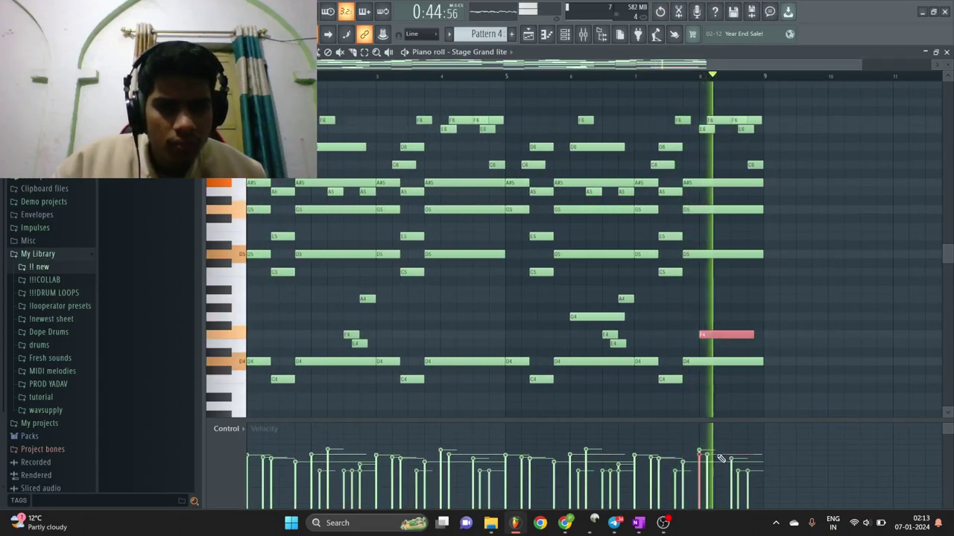
pyautogui.scroll(2, 633, 358)
pyautogui.scroll(-3, 506, 239)
pyautogui.keyDown('ctrl'); pyautogui.click(442, 173); pyautogui.keyUp('ctrl')
# Draw a staggered descending run of long F7, E7, D7 and C7 notes just after the start of bar 5.
pyautogui.press('space')
pyautogui.press('space')
pyautogui.scroll(2, 470, 144)
pyautogui.scroll(1, 570, 161)
pyautogui.scroll(2, 575, 149)
pyautogui.scroll(3, 580, 83)
pyautogui.click(583, 93)
pyautogui.click(599, 102)
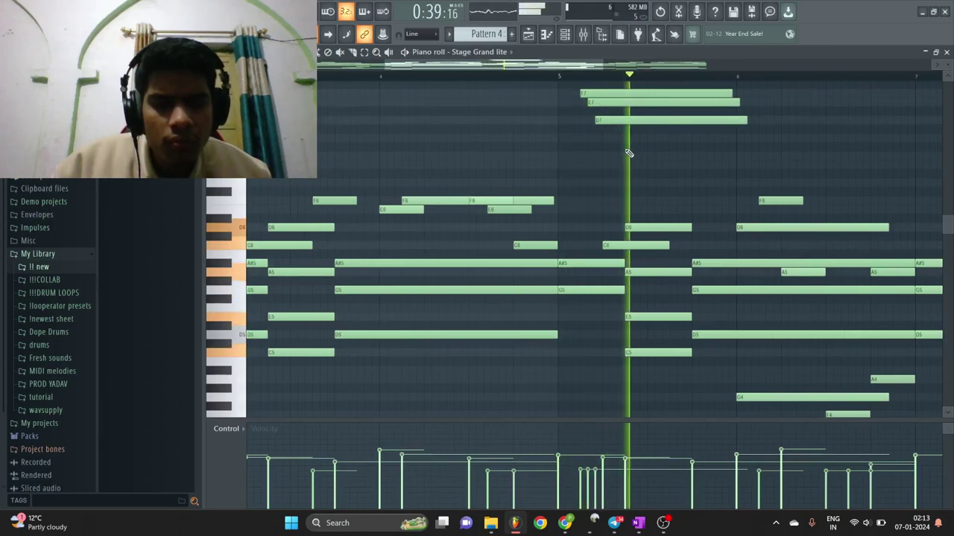
pyautogui.scroll(-1, 626, 153)
pyautogui.click(576, 147)
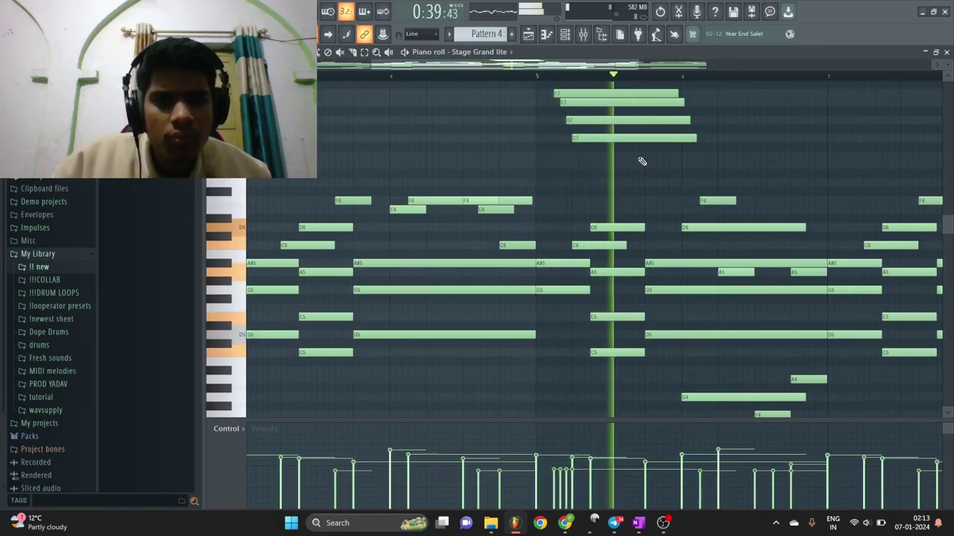
# Duplicate the F7 to C7 run to the end of bar 6 and shorten the copied notes.
pyautogui.moveTo(637, 165); pyautogui.dragTo(550, 82)
pyautogui.press('space')
pyautogui.hotkey('ctrl', 'd')
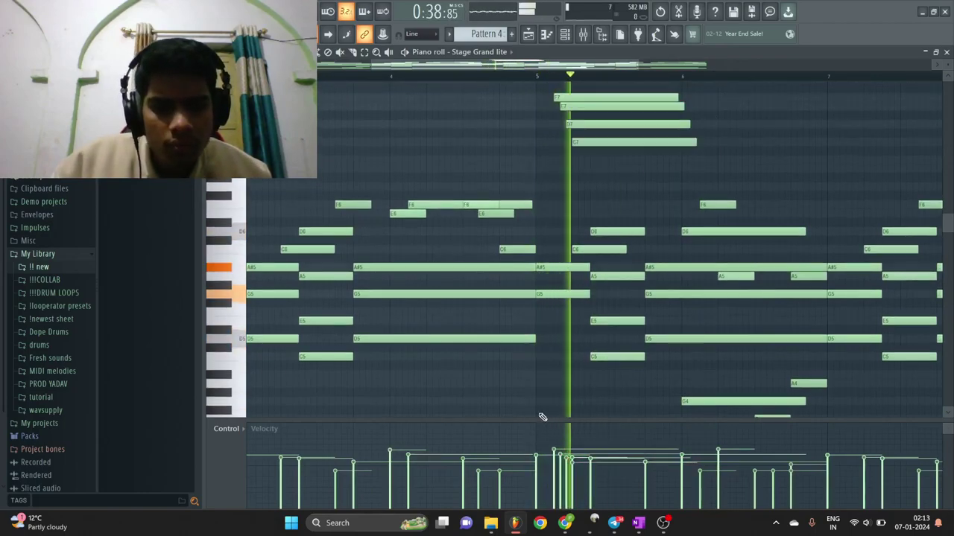
pyautogui.scroll(-2, 599, 334)
pyautogui.moveTo(648, 152); pyautogui.dragTo(730, 99)
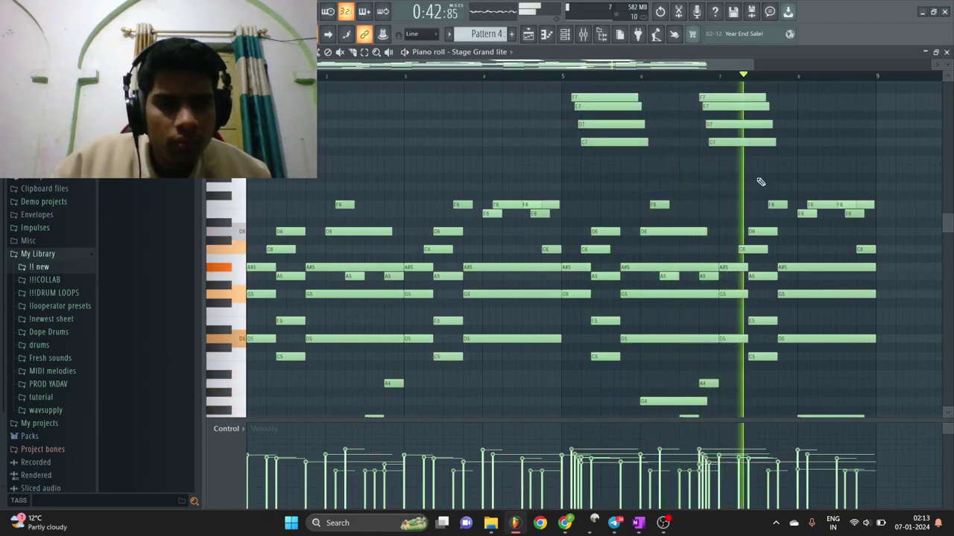
pyautogui.press('space')
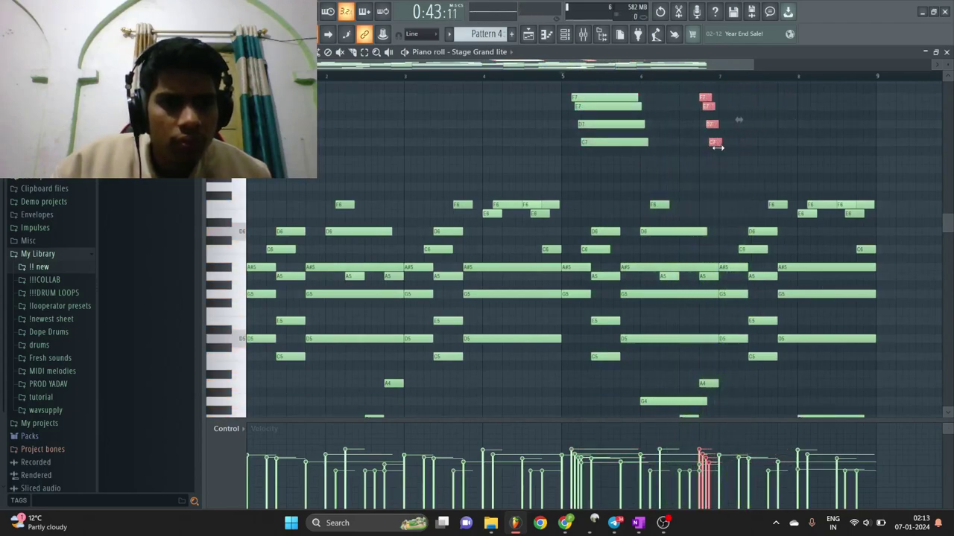
# Copy the long and short high runs from bars 5 and 6 into bars 7 and 8.
pyautogui.moveTo(702, 142); pyautogui.dragTo(520, 79)
pyautogui.moveTo(618, 116); pyautogui.dragTo(739, 117)
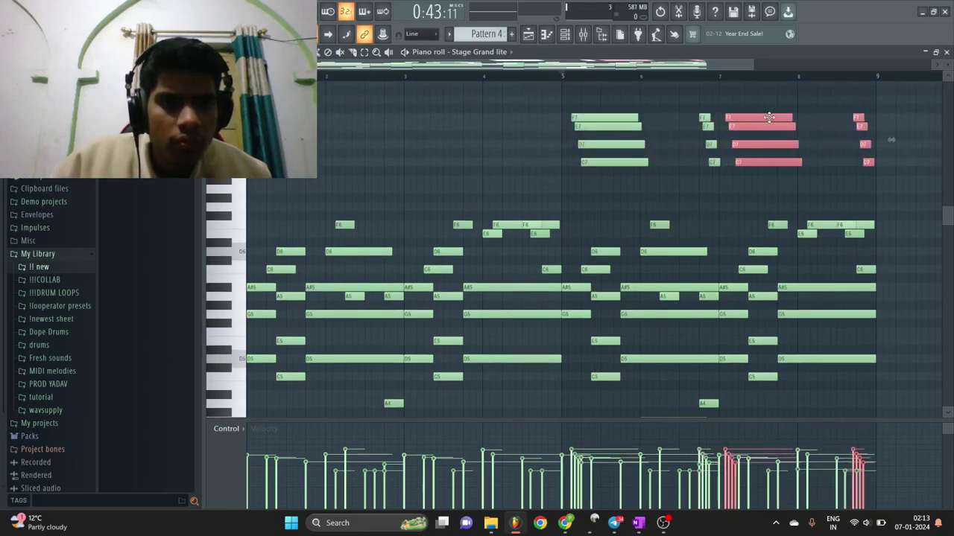
pyautogui.press('space')
pyautogui.click(770, 117)
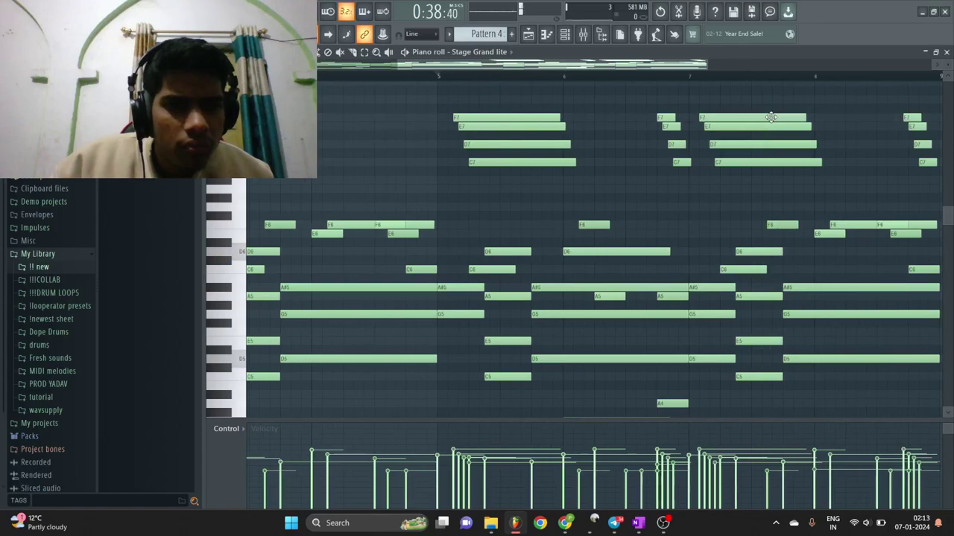
# Try shifting notes of the long high run in bar 7 and undo the shift.
pyautogui.keyDown('ctrl'); pyautogui.rightClick(915, 184); pyautogui.keyUp('ctrl')
pyautogui.moveTo(907, 186); pyautogui.dragTo(724, 98)
pyautogui.scroll(3, 748, 113)
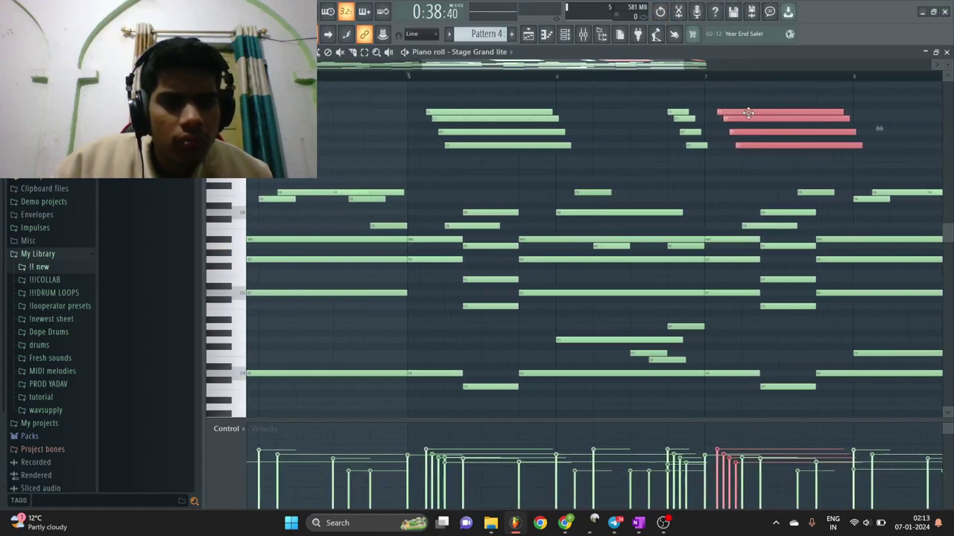
pyautogui.press('space')
pyautogui.keyDown('ctrl'); pyautogui.click(754, 123); pyautogui.keyUp('ctrl')
pyautogui.scroll(-5, 756, 123)
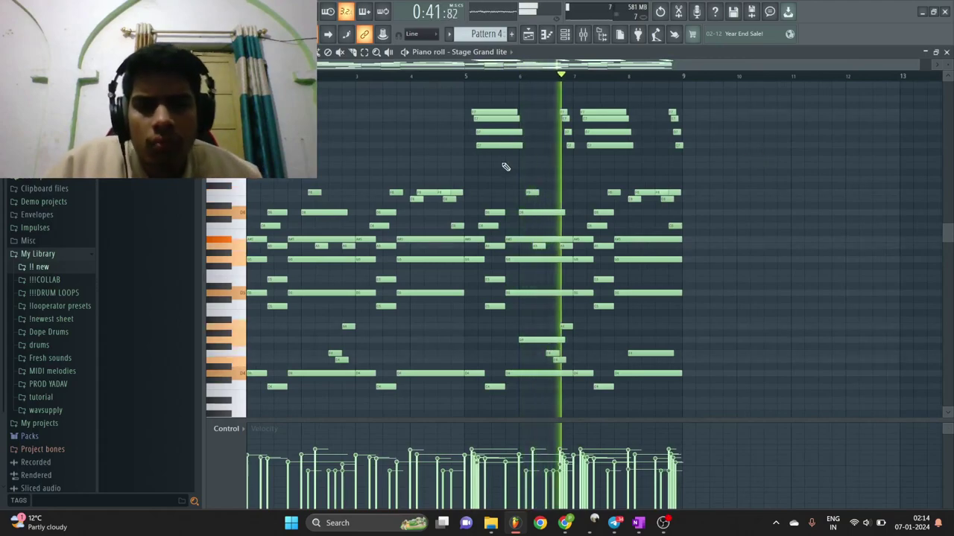
pyautogui.hotkey('ctrl', 'z')
# Delete the C6 and D6 notes in bar 5 and move the long high run to the exact start of bar 5.
pyautogui.scroll(3, 498, 173)
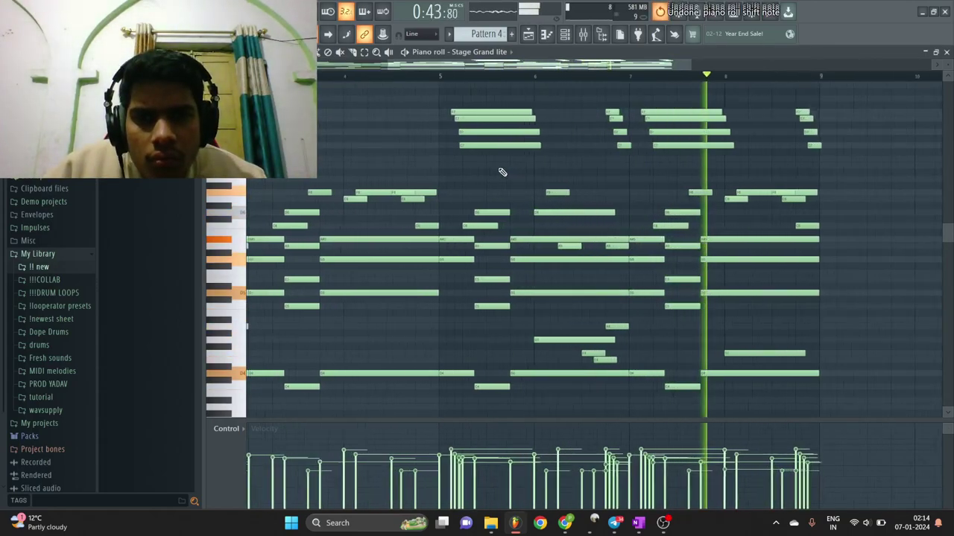
pyautogui.scroll(-2, 507, 169)
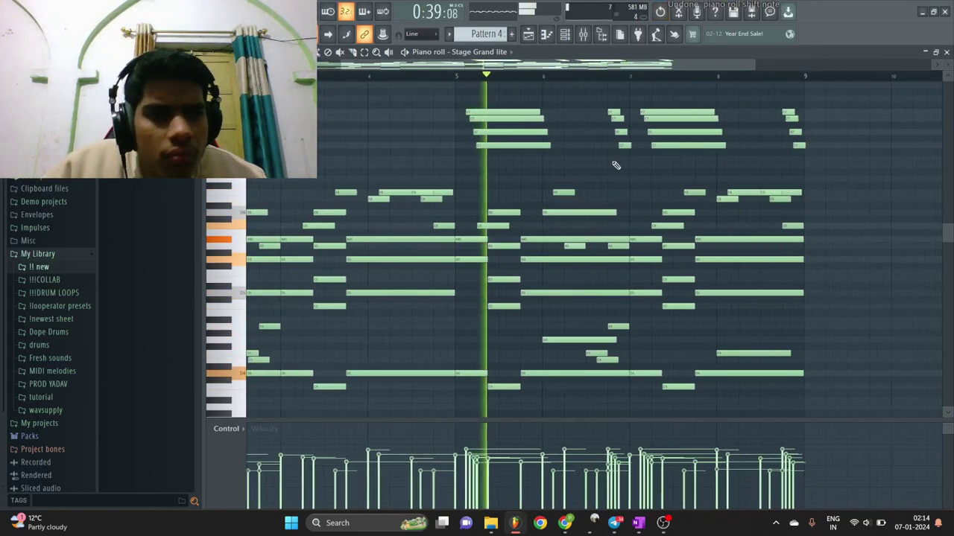
pyautogui.scroll(-3, 518, 171)
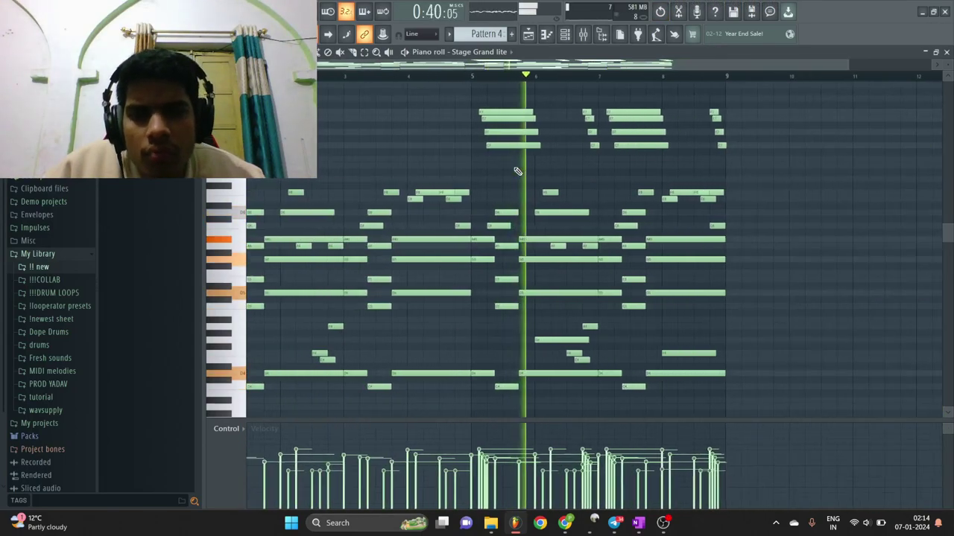
pyautogui.rightClick(506, 212)
pyautogui.rightClick(500, 226)
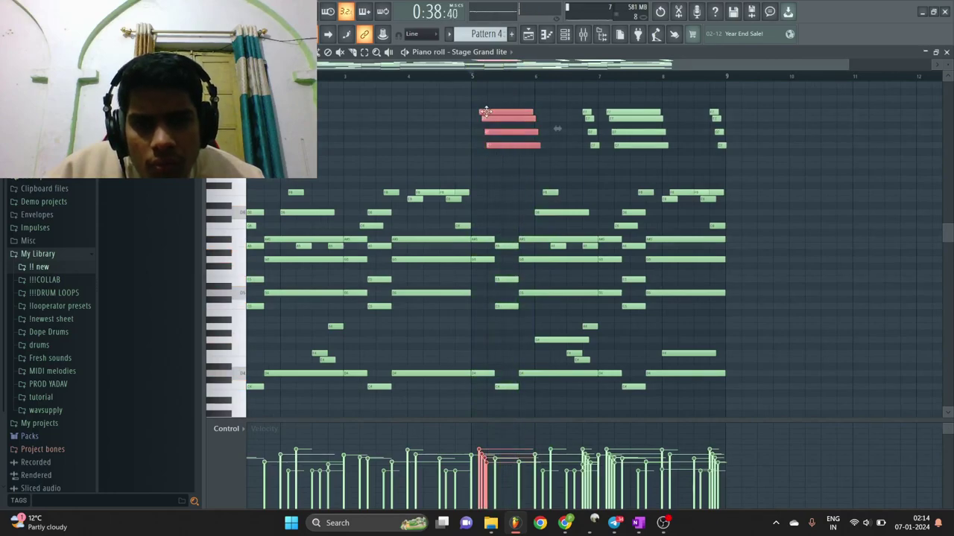
pyautogui.scroll(3, 494, 143)
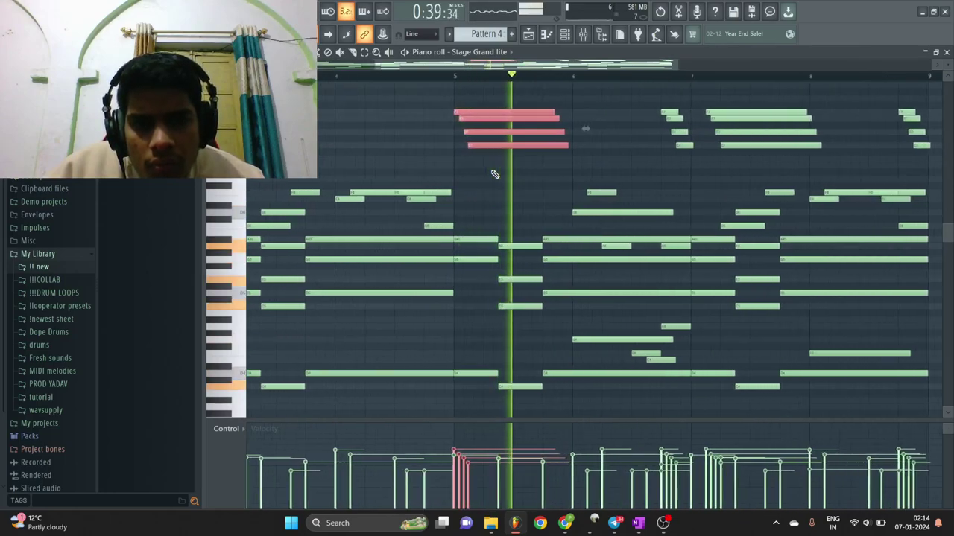
pyautogui.keyDown('ctrl'); pyautogui.click(557, 176); pyautogui.keyUp('ctrl')
pyautogui.scroll(-2, 671, 156)
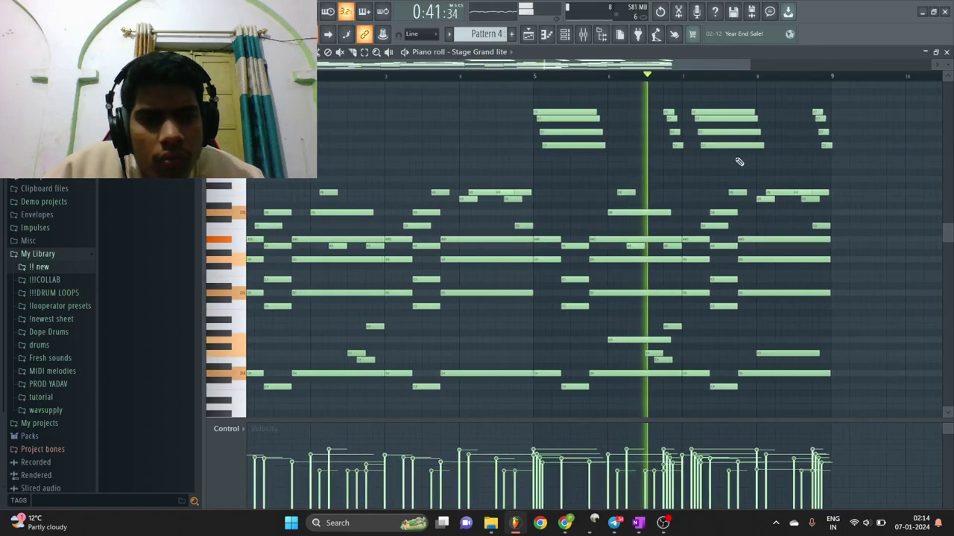
# Move the long high run in bar 7 to the exact start of the bar.
pyautogui.moveTo(736, 161); pyautogui.dragTo(717, 103)
pyautogui.press('space')
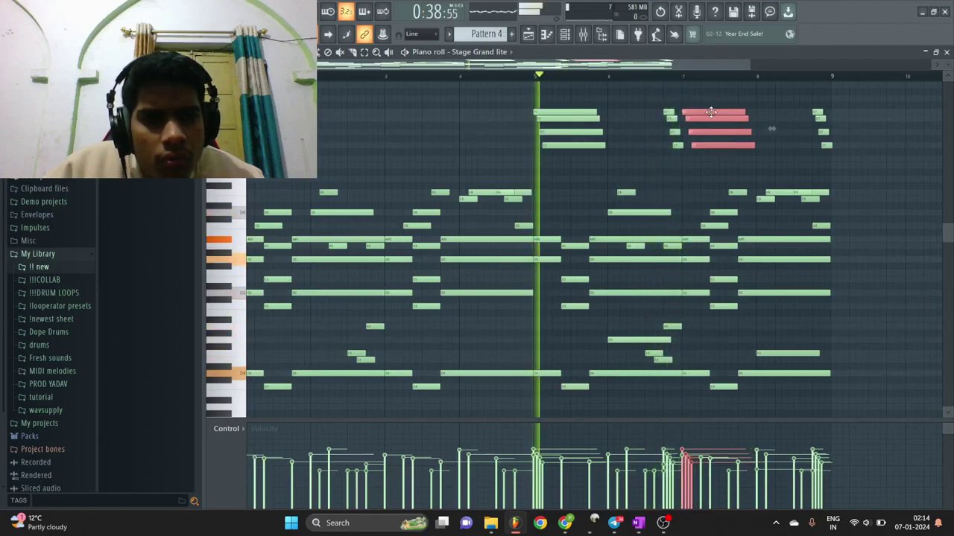
pyautogui.keyDown('ctrl'); pyautogui.click(768, 138); pyautogui.keyUp('ctrl')
pyautogui.scroll(-1, 752, 145)
pyautogui.scroll(3, 748, 153)
pyautogui.scroll(-2, 745, 160)
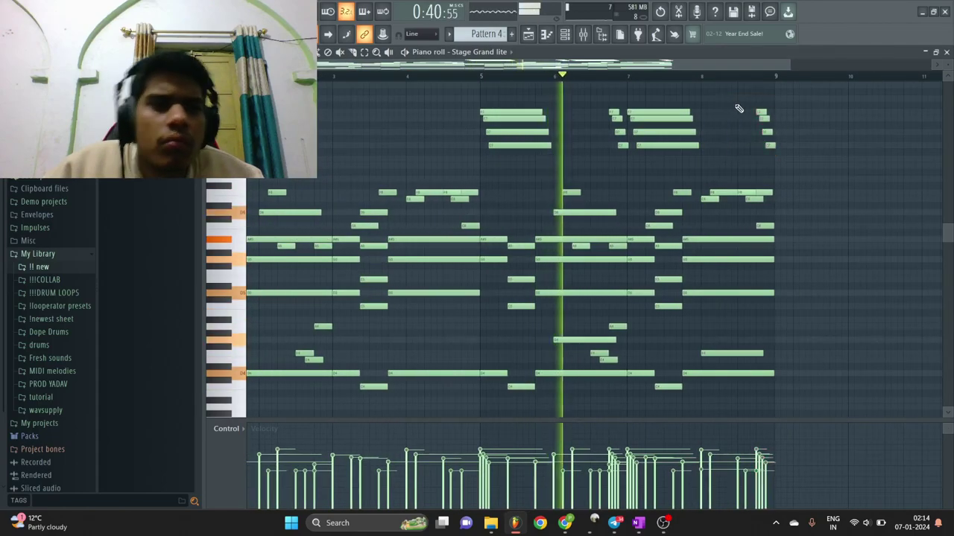
# Clear the overlapping notes late in bar 8 and lower the closing F7 to C7 run an octave, ending it at bar 9.
pyautogui.scroll(-2, 752, 157)
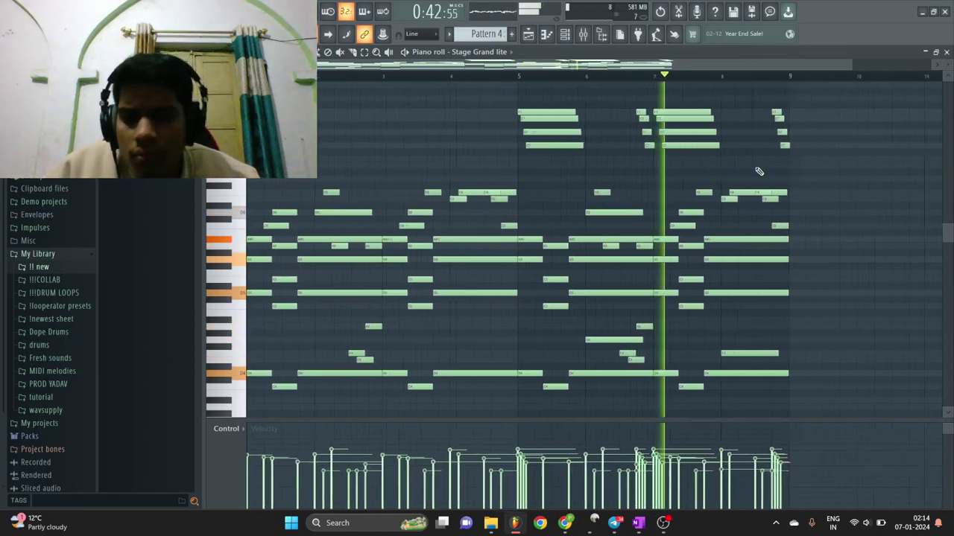
pyautogui.scroll(3, 753, 171)
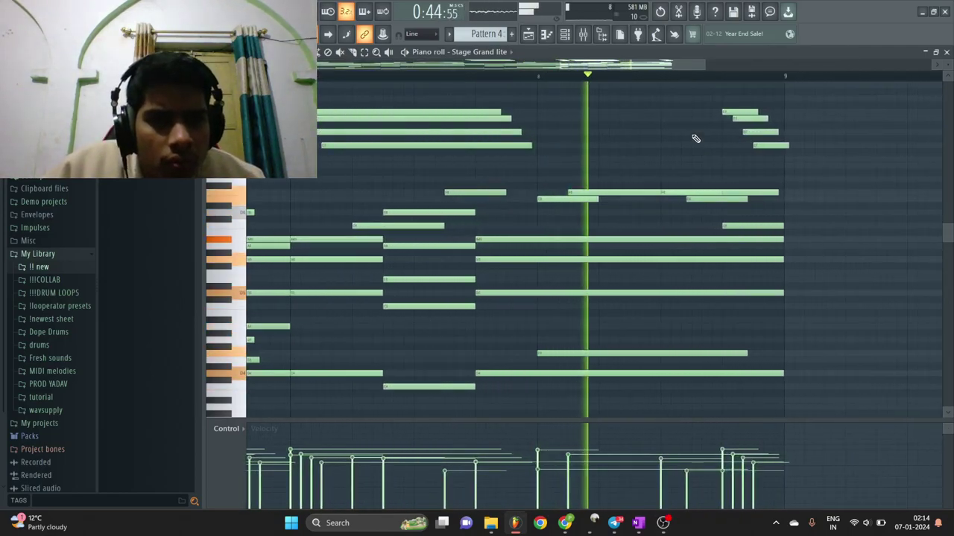
pyautogui.click(692, 135)
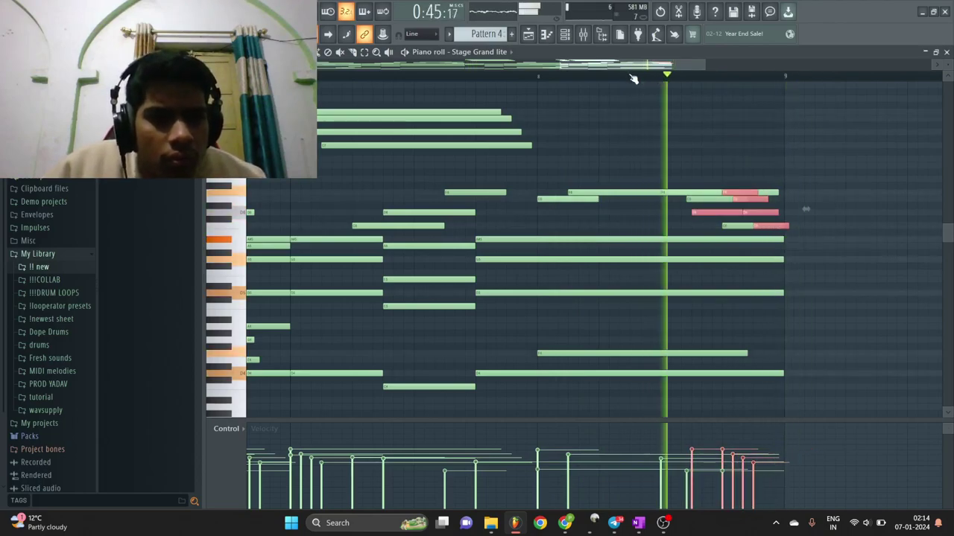
pyautogui.hotkey('ctrl', 'z')
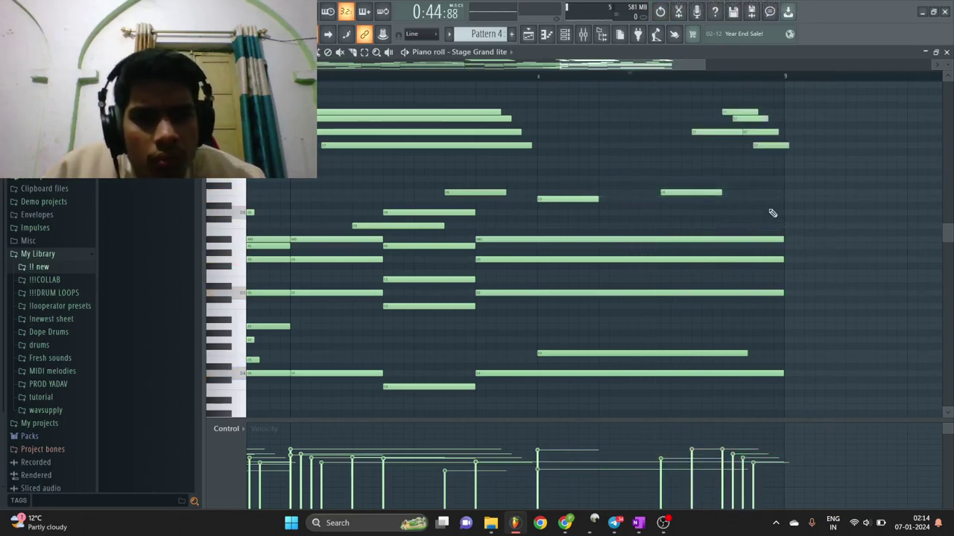
pyautogui.moveTo(810, 181); pyautogui.dragTo(687, 84)
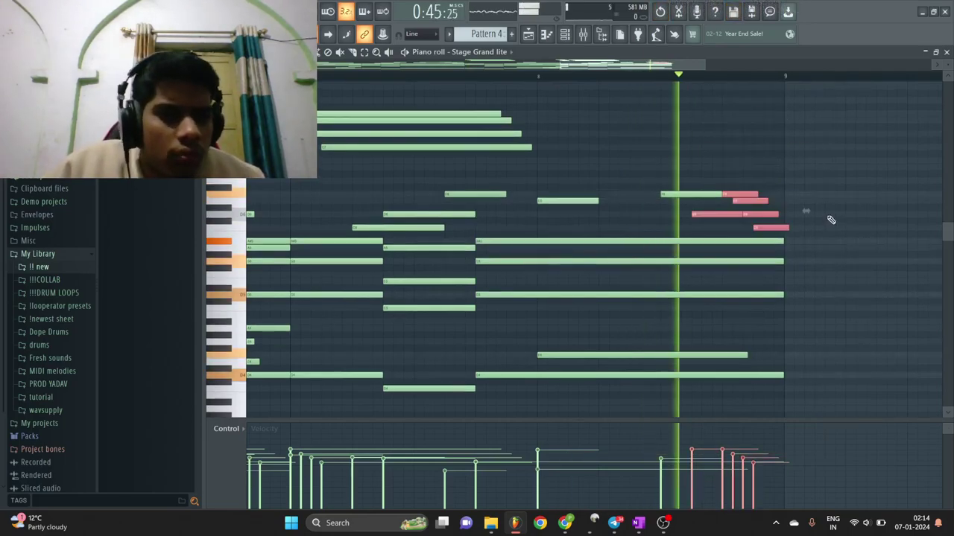
pyautogui.click(788, 227)
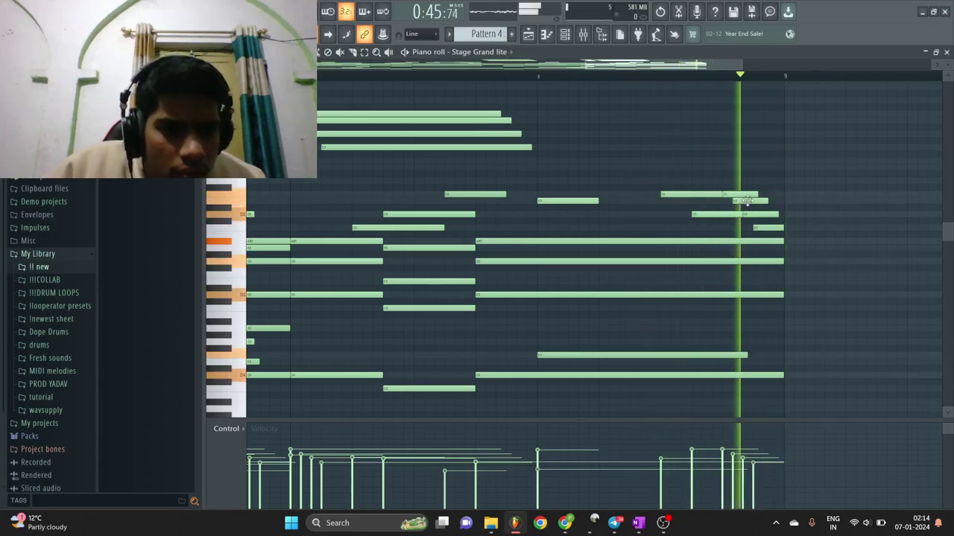
pyautogui.scroll(-3, 714, 218)
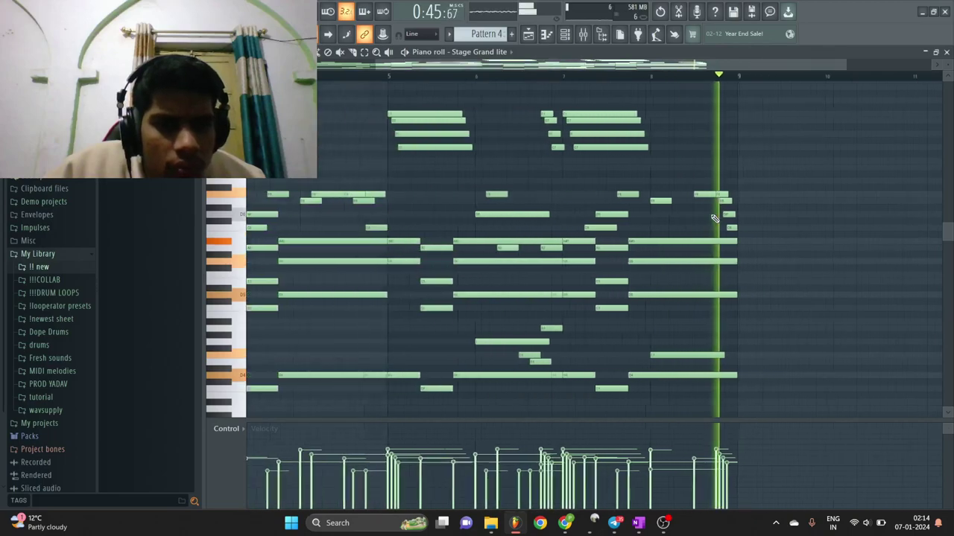
# Lower the velocities of the closing F6, E6, D6 and C6 run in bar 8 so they gradually descend.
pyautogui.press('space')
pyautogui.scroll(2, 741, 253)
pyautogui.moveTo(742, 237); pyautogui.dragTo(731, 202)
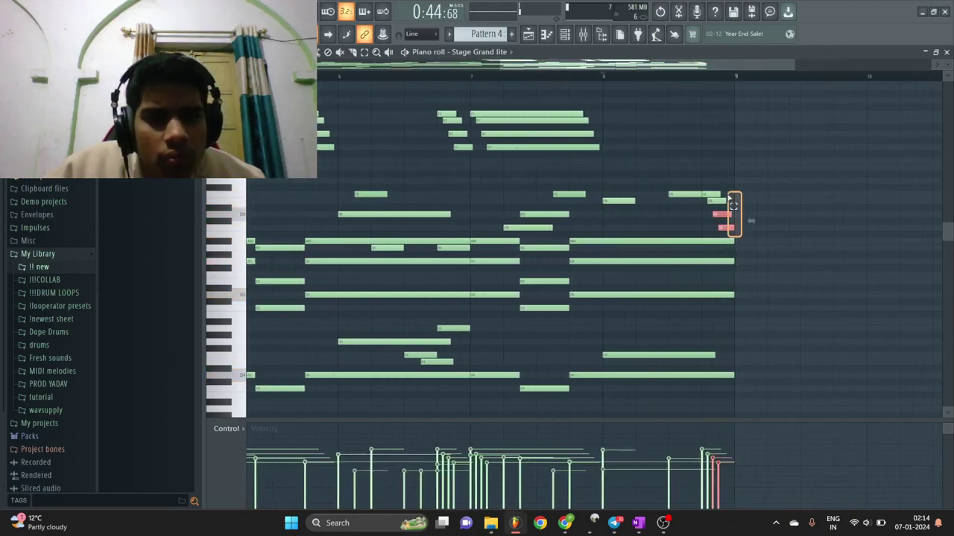
pyautogui.keyDown('ctrl'); pyautogui.click(751, 211); pyautogui.keyUp('ctrl')
pyautogui.press('space')
pyautogui.keyDown('ctrl'); pyautogui.rightClick(695, 366); pyautogui.keyUp('ctrl')
pyautogui.keyDown('ctrl'); pyautogui.rightClick(701, 361); pyautogui.keyUp('ctrl')
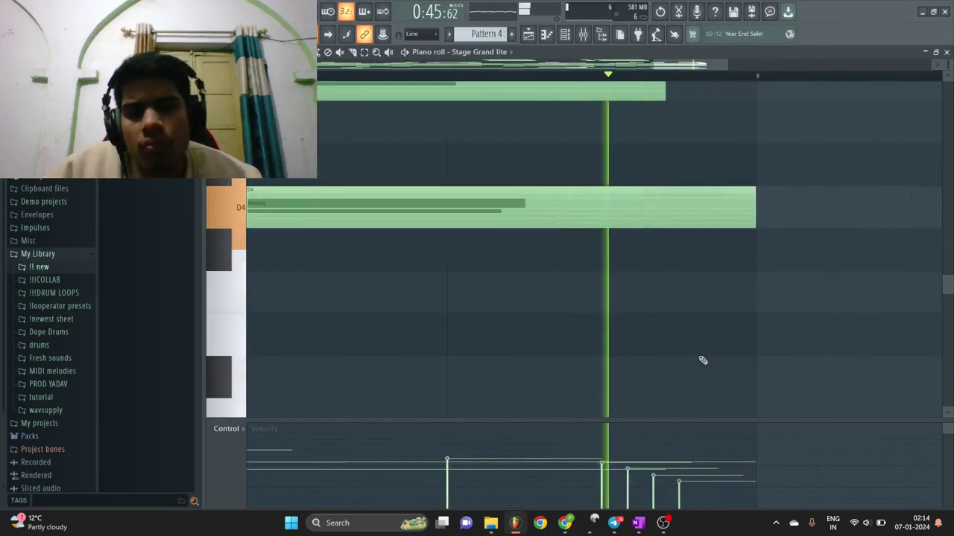
pyautogui.keyDown('ctrl'); pyautogui.rightClick(706, 351); pyautogui.keyUp('ctrl')
pyautogui.scroll(-2, 708, 342)
# Play back the eight-bar Pattern 4 part from the beginning to check the added runs.
pyautogui.press('space')
pyautogui.press('space')
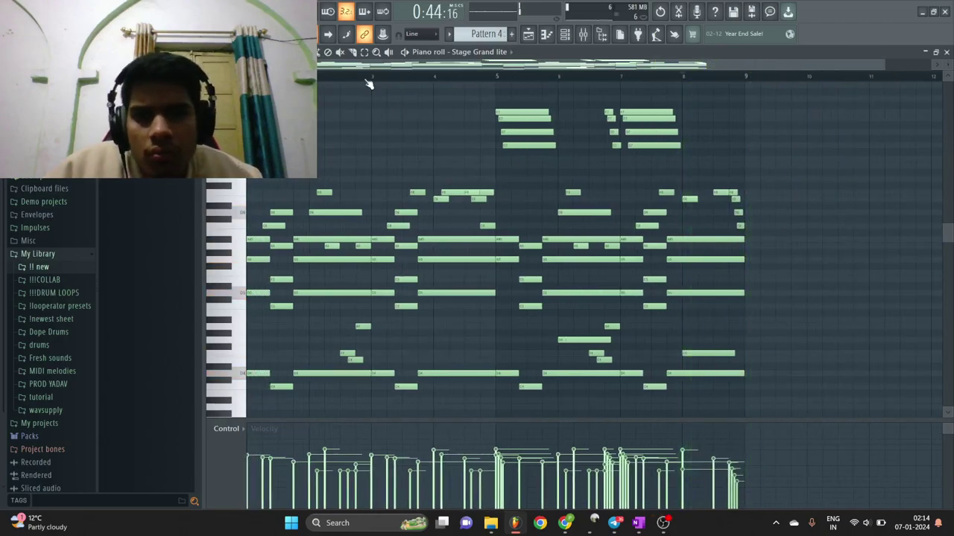
pyautogui.scroll(-2, 351, 121)
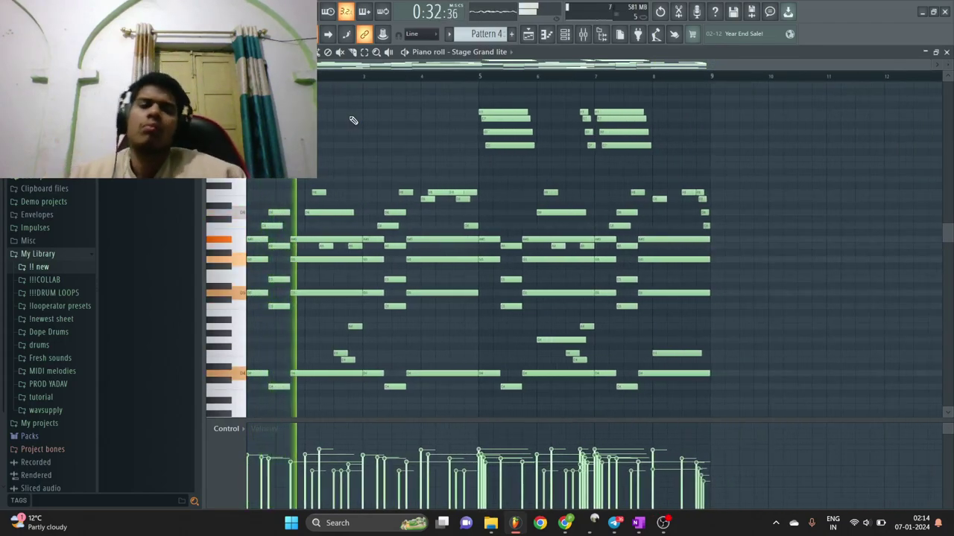
pyautogui.scroll(3, 353, 120)
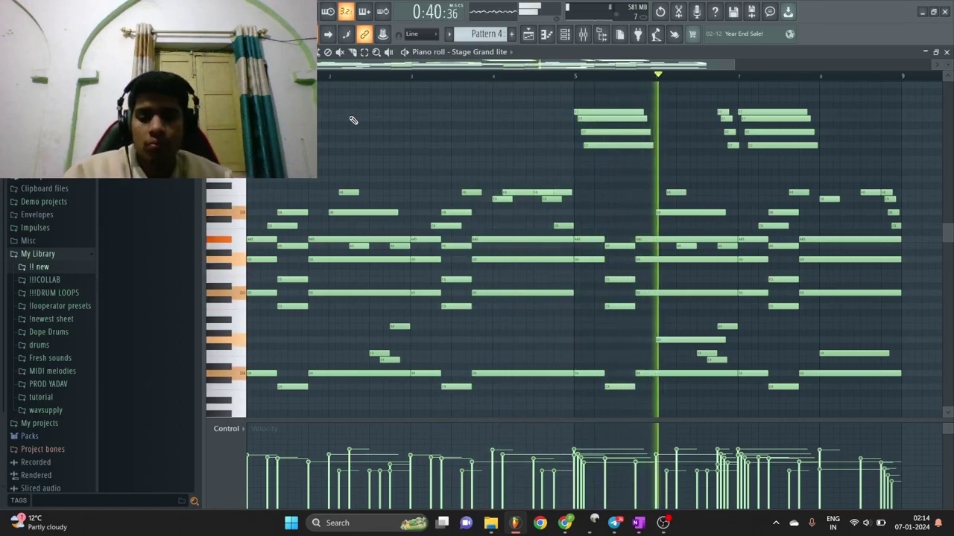
pyautogui.scroll(-3, 383, 161)
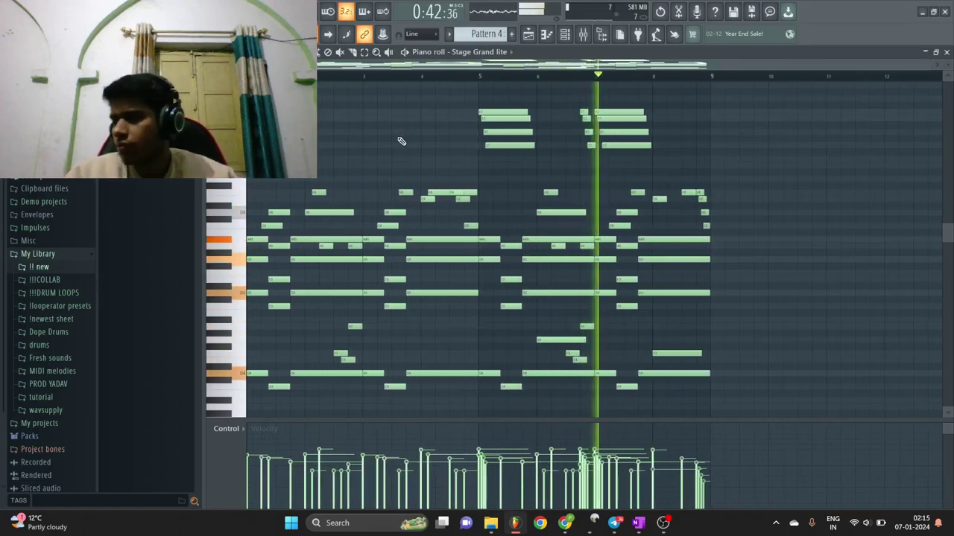
pyautogui.scroll(2, 399, 141)
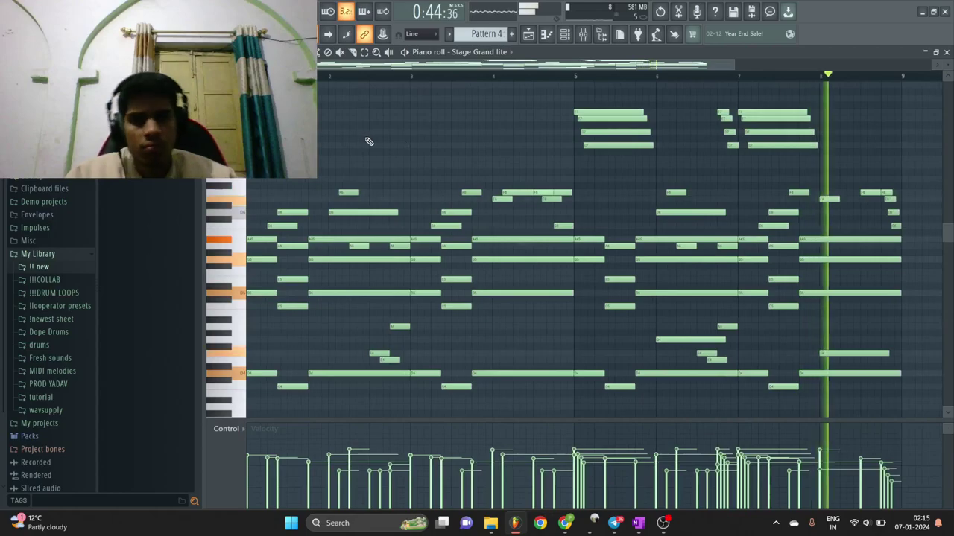
pyautogui.press('space')
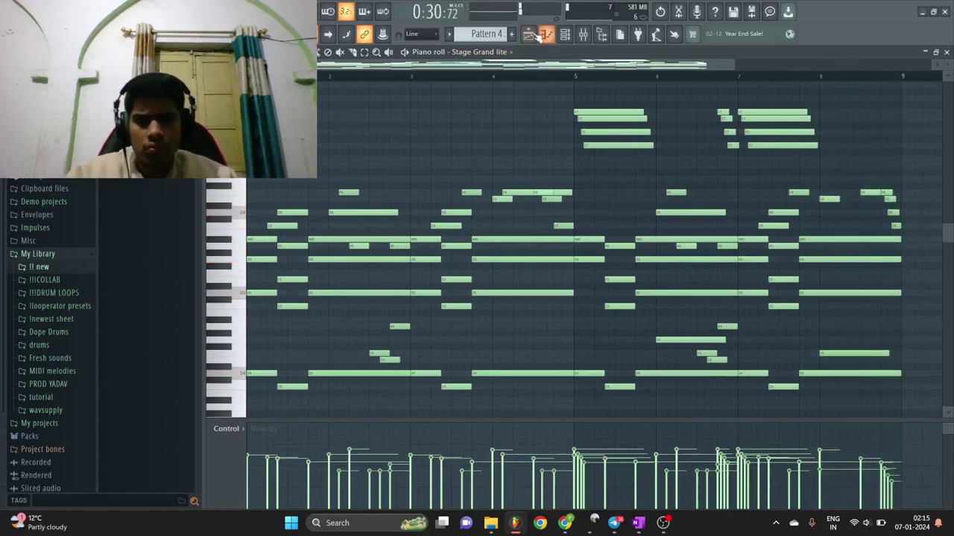
# Open the first 16-bar part from the playlist in the piano roll and play it.
pyautogui.click(530, 34)
pyautogui.doubleClick(521, 130)
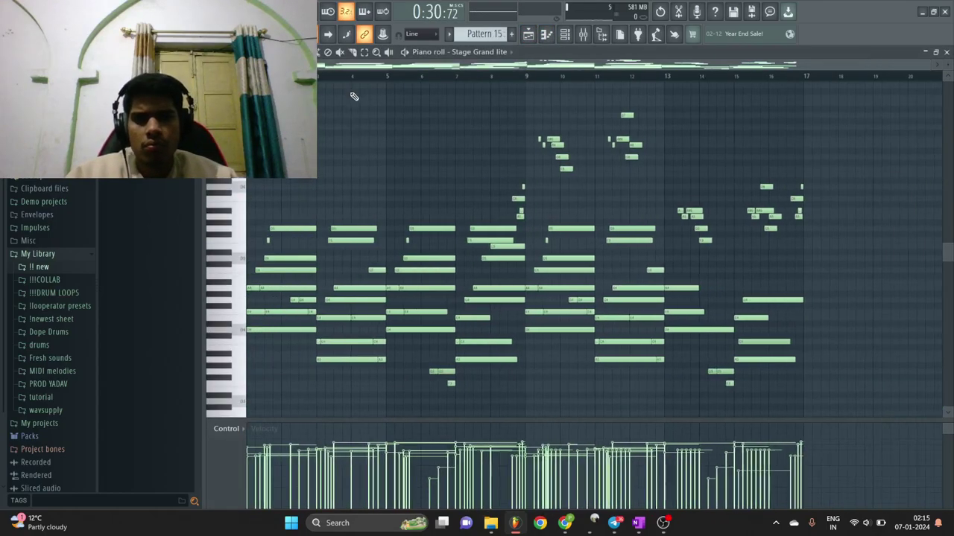
pyautogui.press('space')
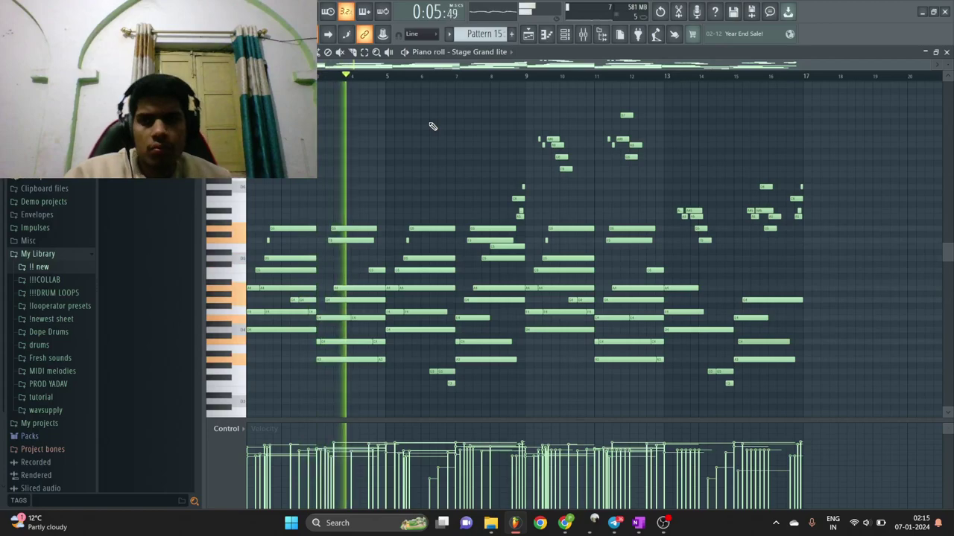
# Open the project's info page to review its credits and working time.
pyautogui.click(110, 7)
pyautogui.click(126, 87)
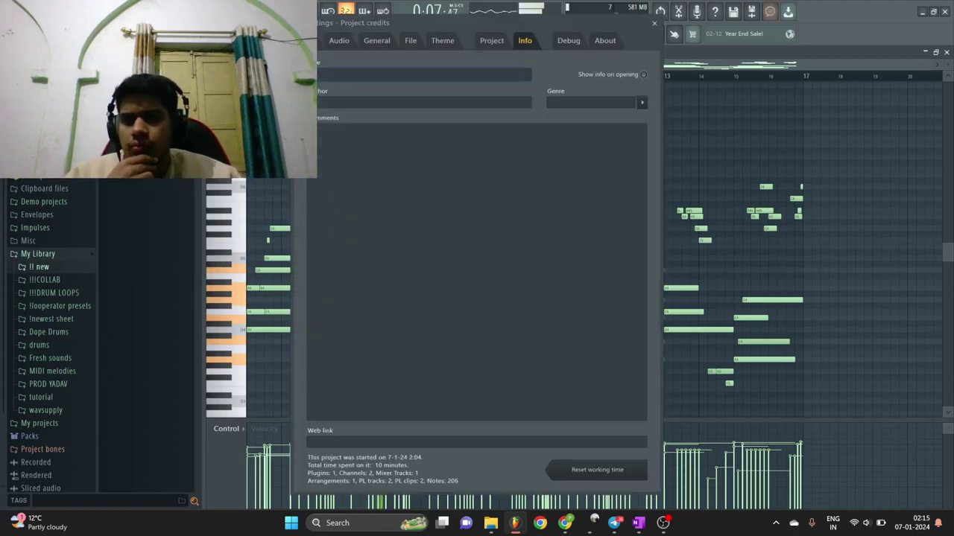
# Close the project info page and keep listening to the 16-bar part in the piano roll.
pyautogui.click(654, 25)
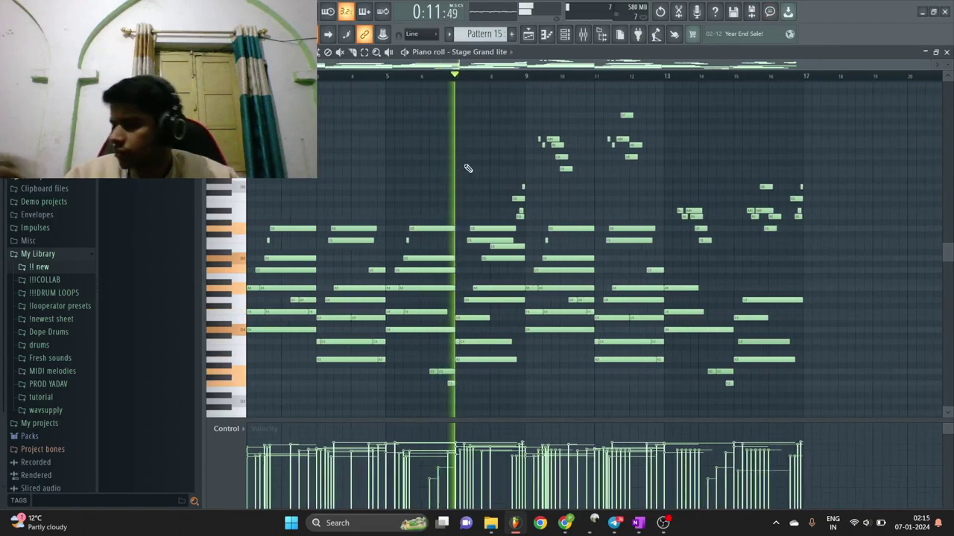
pyautogui.scroll(1, 468, 169)
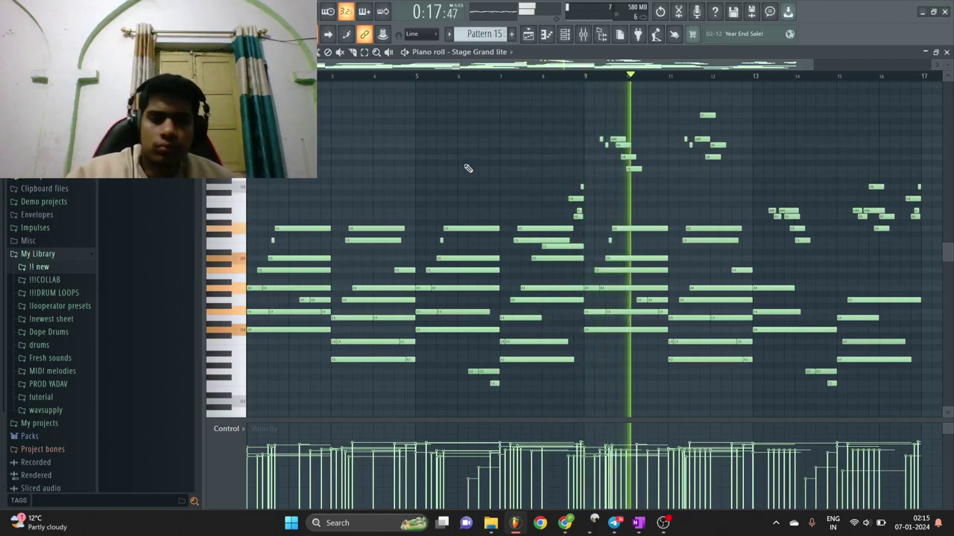
pyautogui.scroll(-1, 468, 169)
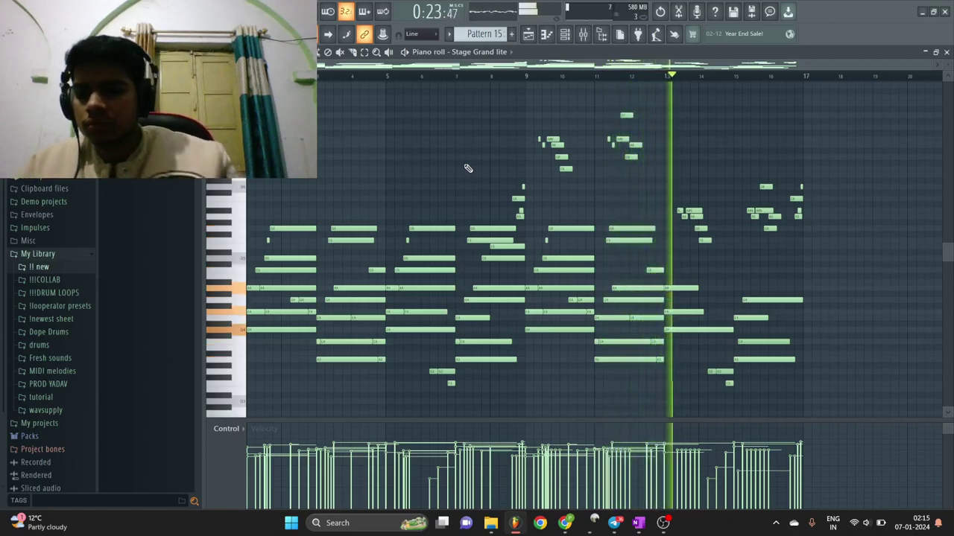
# Switch to OBS Studio and unmute the Mic/Aux source, then stop the melody playback in FL Studio and return to OBS Studio.
pyautogui.click(663, 524)
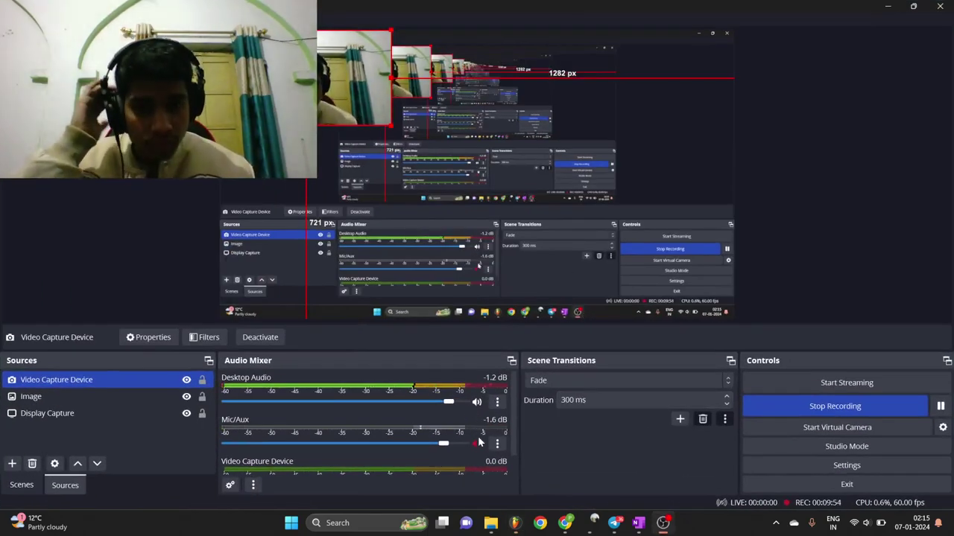
pyautogui.click(477, 444)
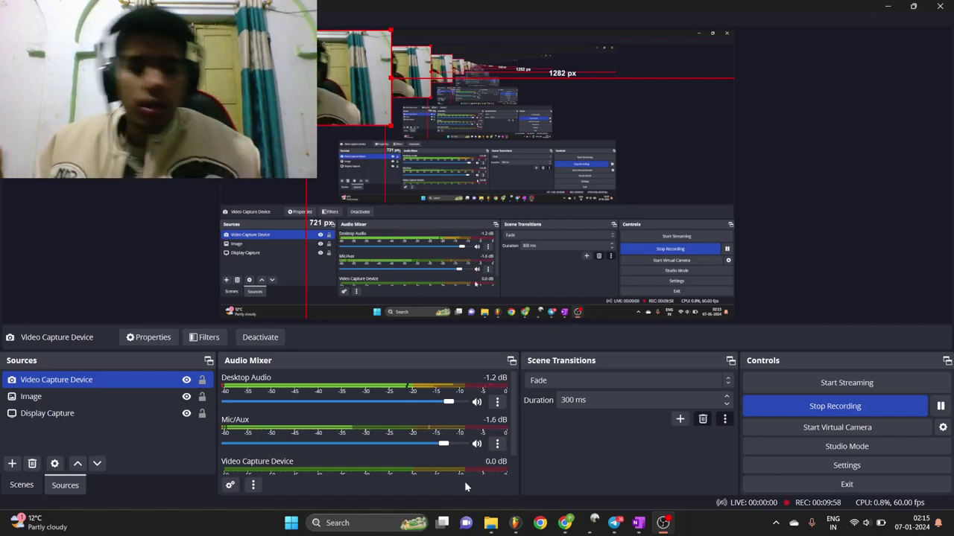
pyautogui.click(513, 527)
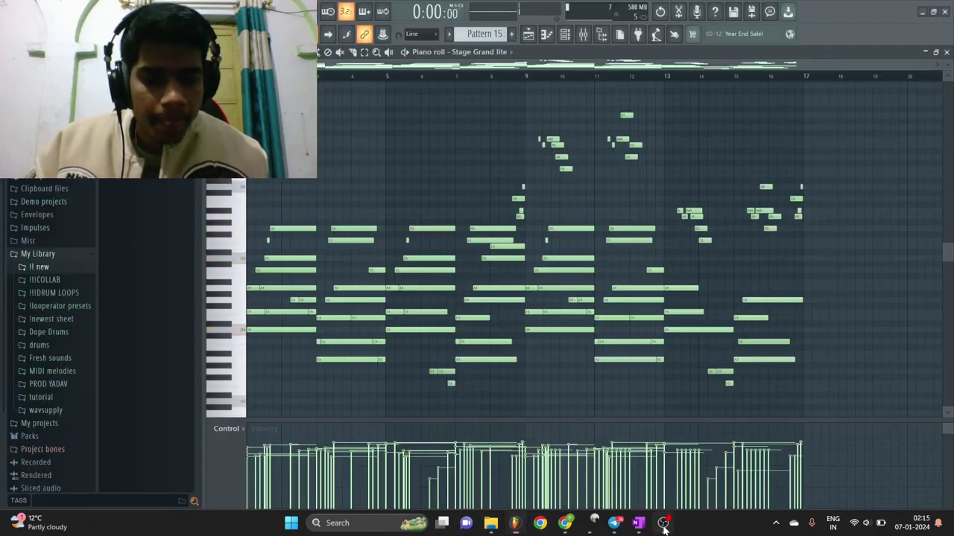
pyautogui.click(663, 524)
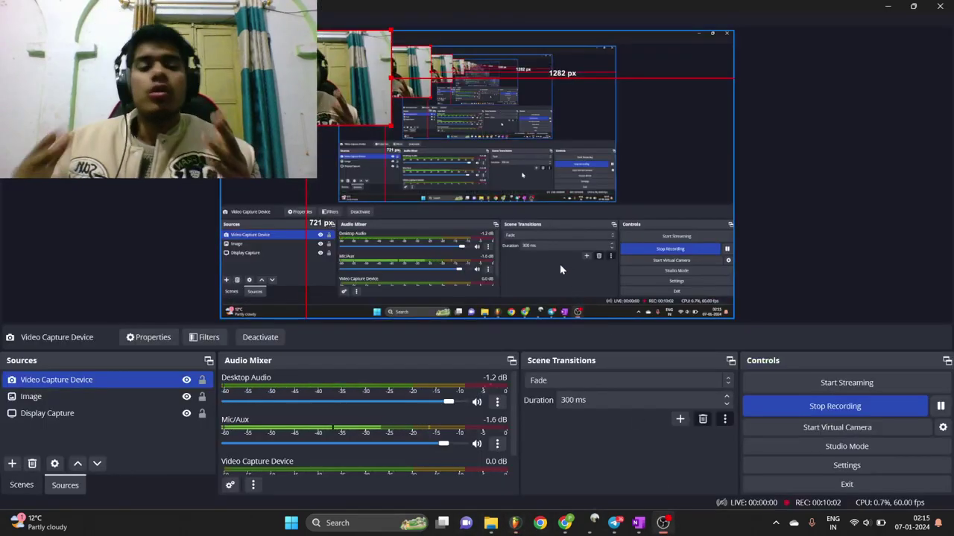